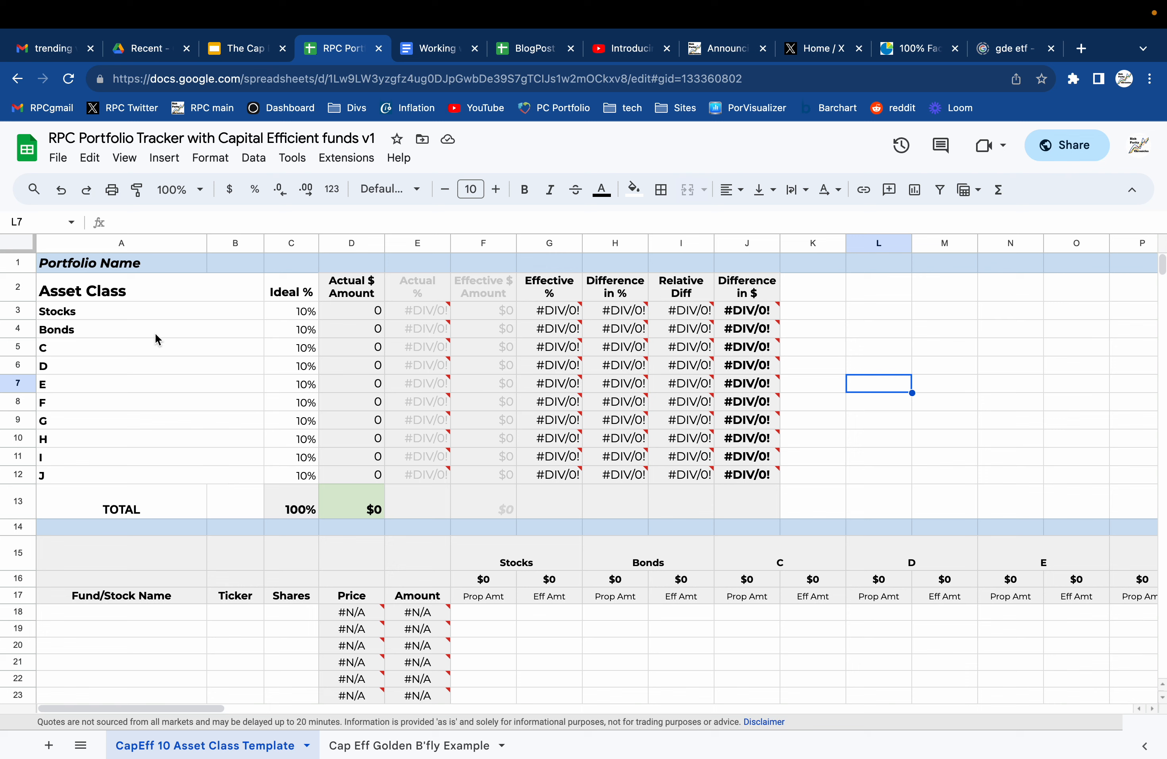
Rename the Stocks and Bonds asset classes to A and B.
{"action": "left_click", "coordinate": [110, 265]}
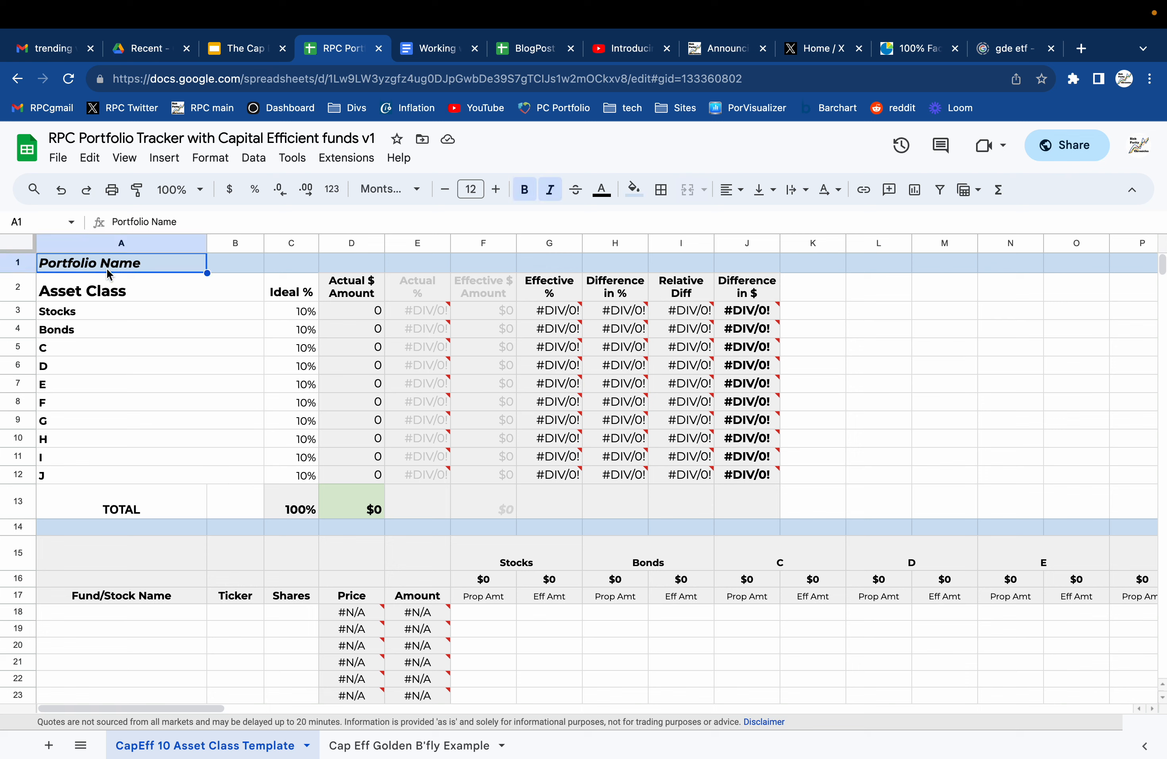
{"action": "left_click", "coordinate": [90, 310]}
{"action": "type", "text": "Asset Class"}
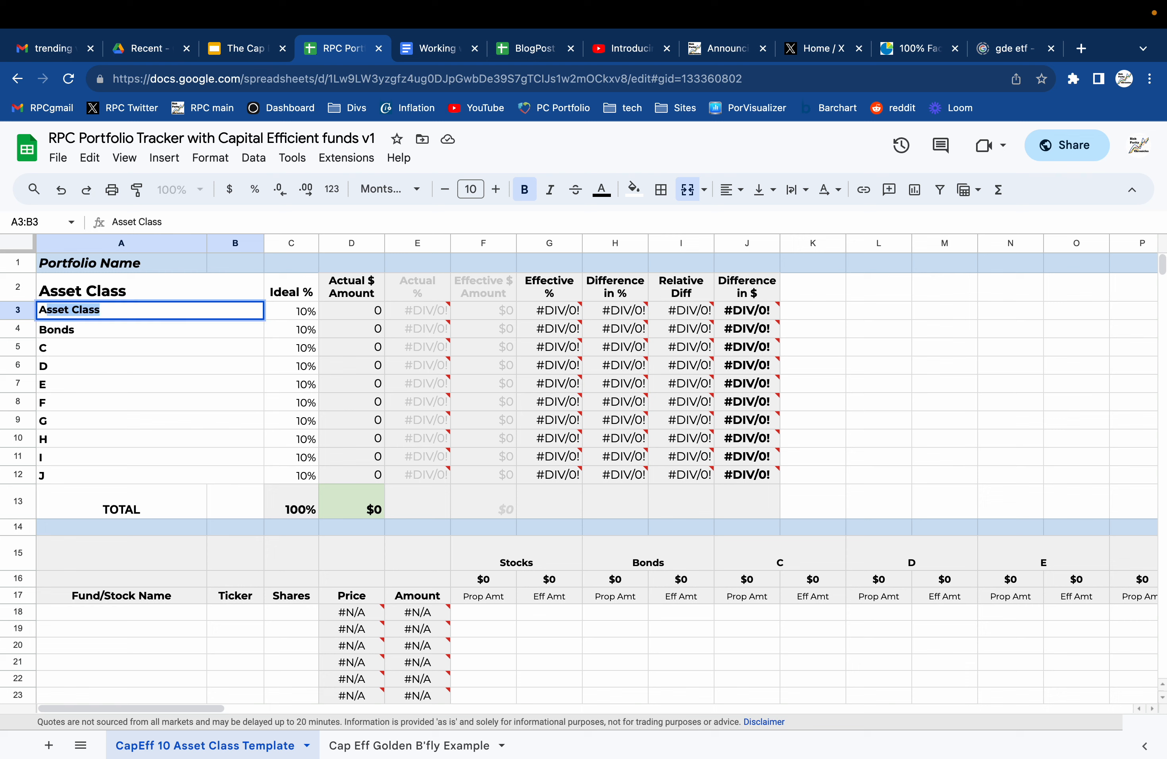
{"action": "key", "text": "BackSpace"}
{"action": "key", "text": "Return"}
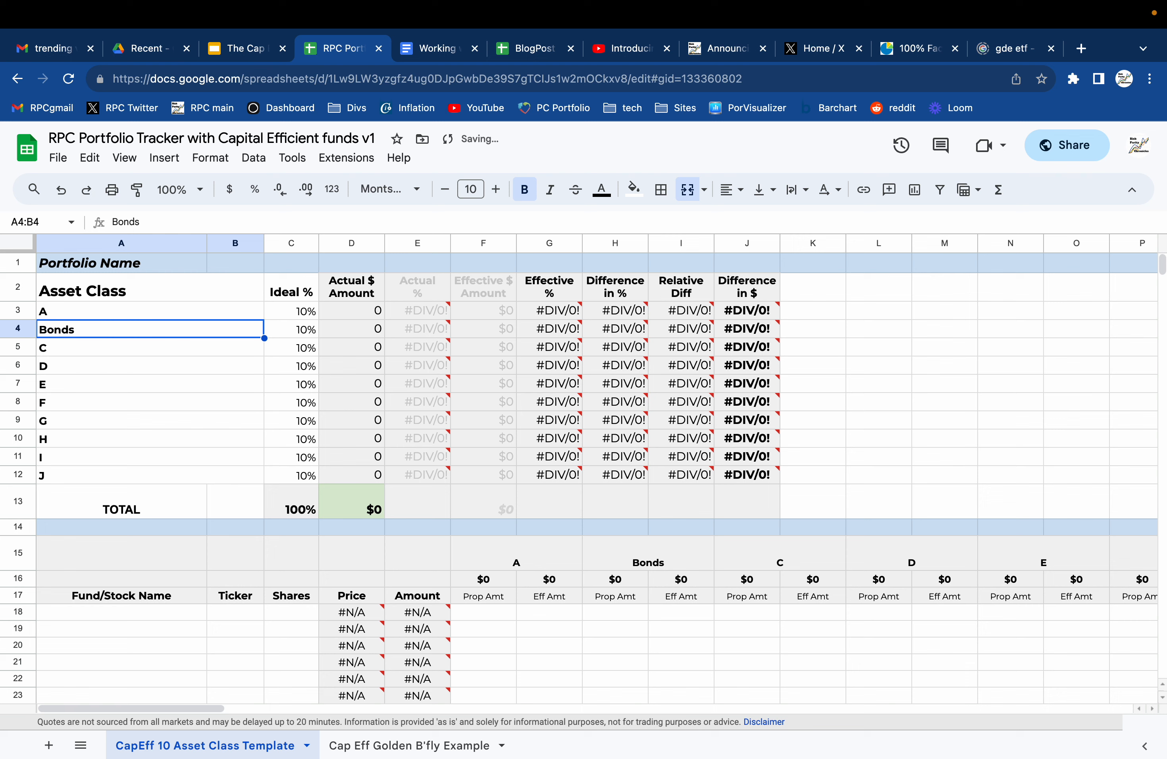
{"action": "type", "text": "B"}
{"action": "key", "text": "Return"}
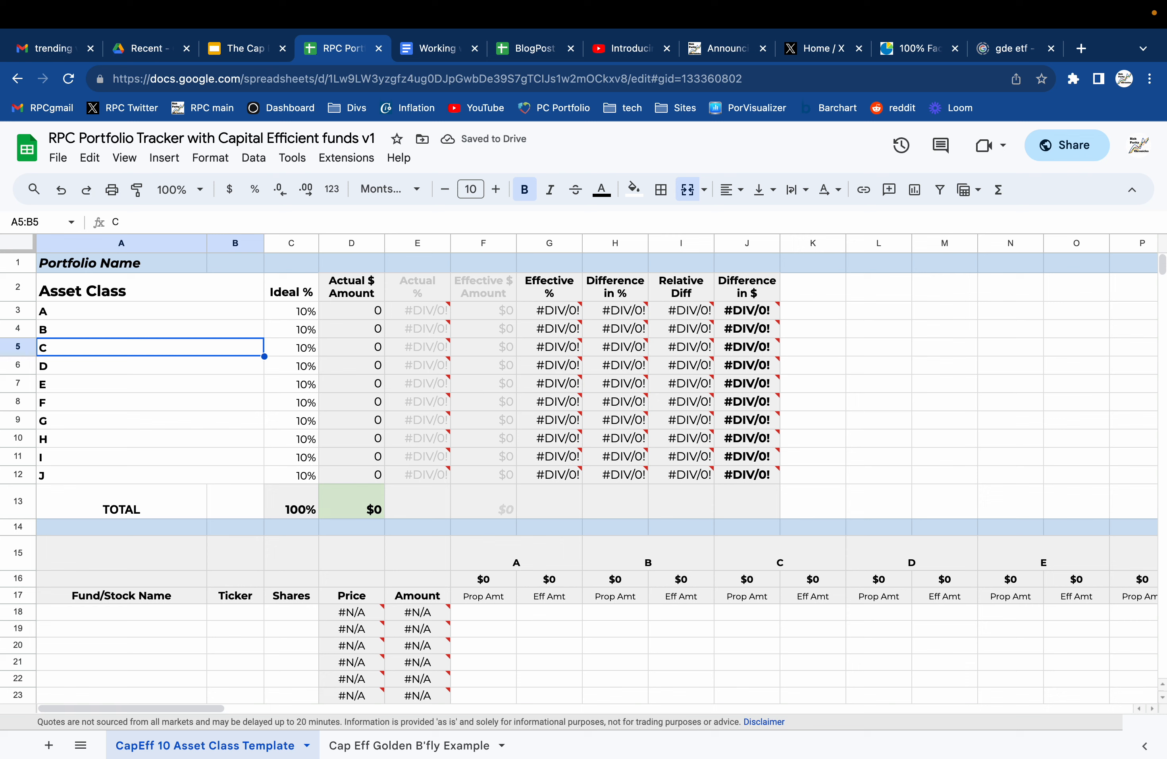
Name the first two asset classes Stocks and Bonds, and check the Cap Eff Golden B'fly Example sheet.
{"action": "left_click", "coordinate": [53, 314]}
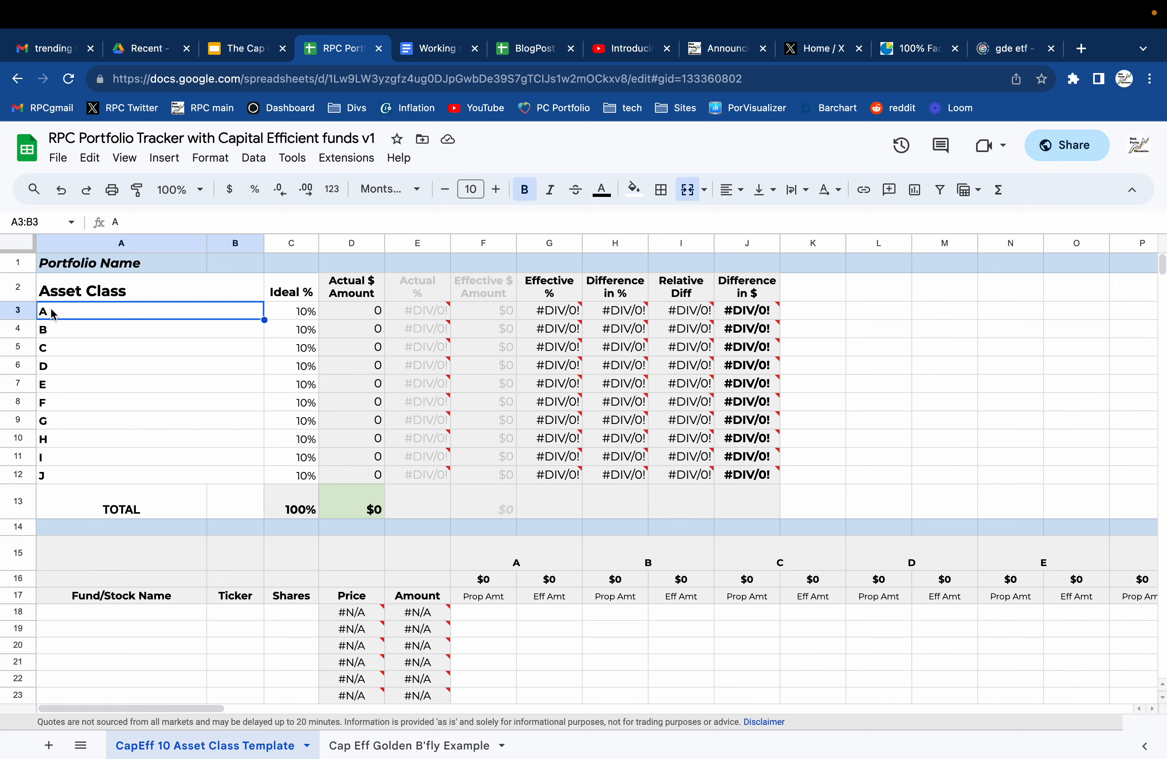
{"action": "type", "text": "Stocks"}
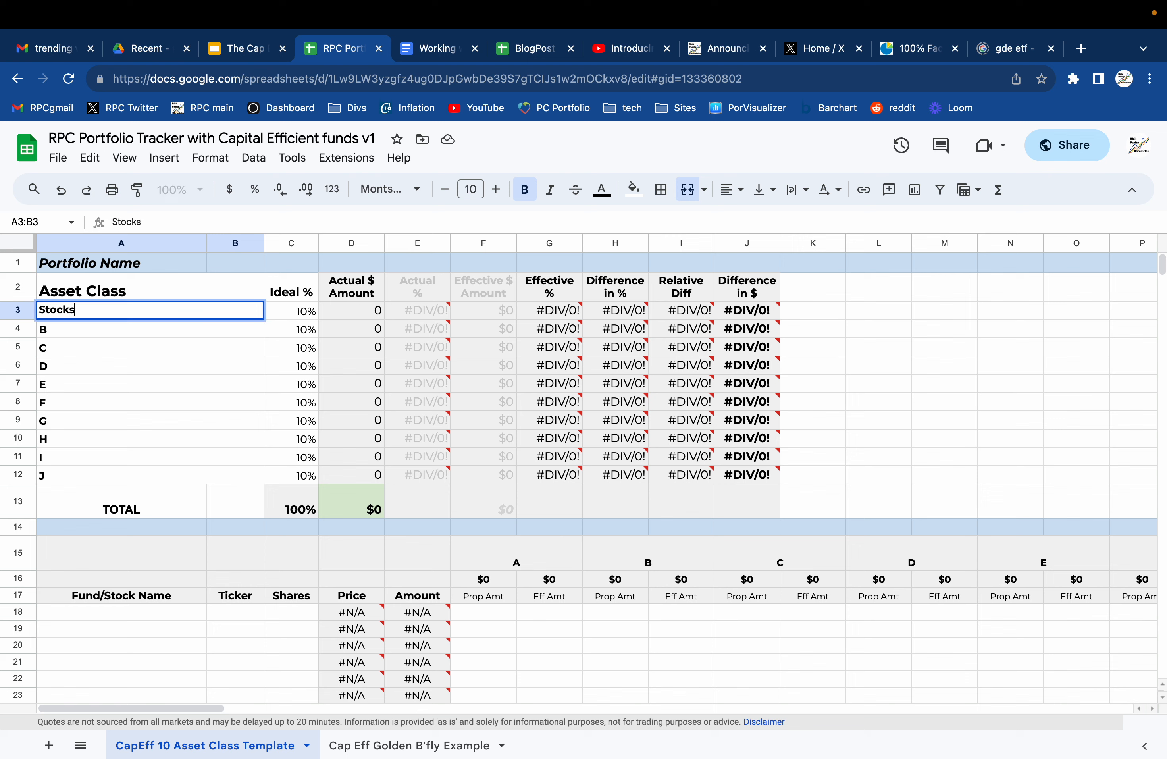
{"action": "key", "text": "Return"}
{"action": "type", "text": "Bonds"}
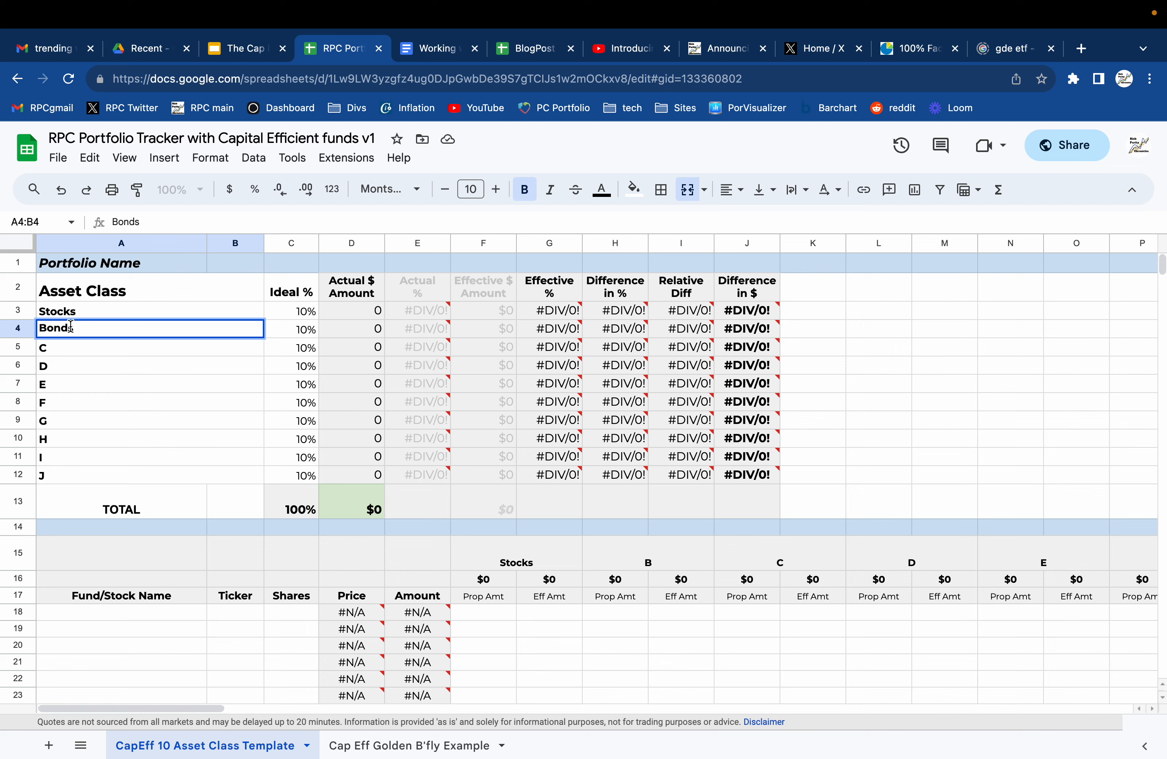
{"action": "left_click", "coordinate": [395, 746]}
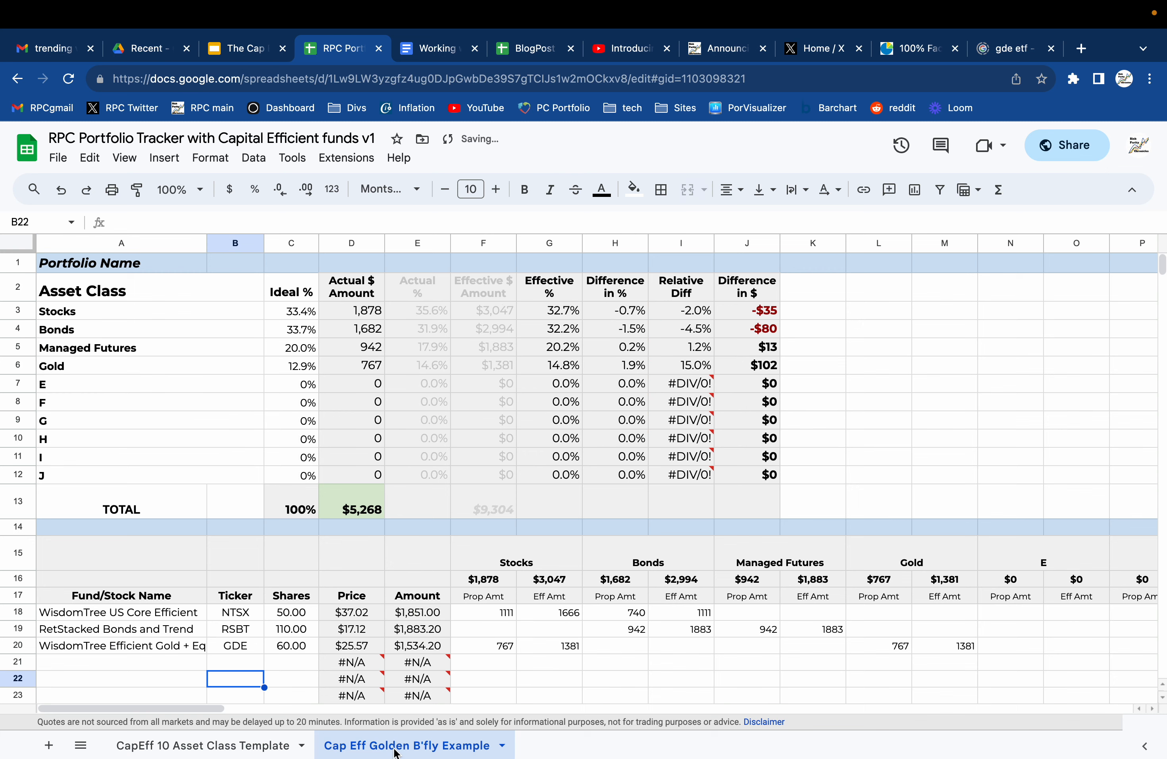
{"action": "left_click", "coordinate": [241, 747]}
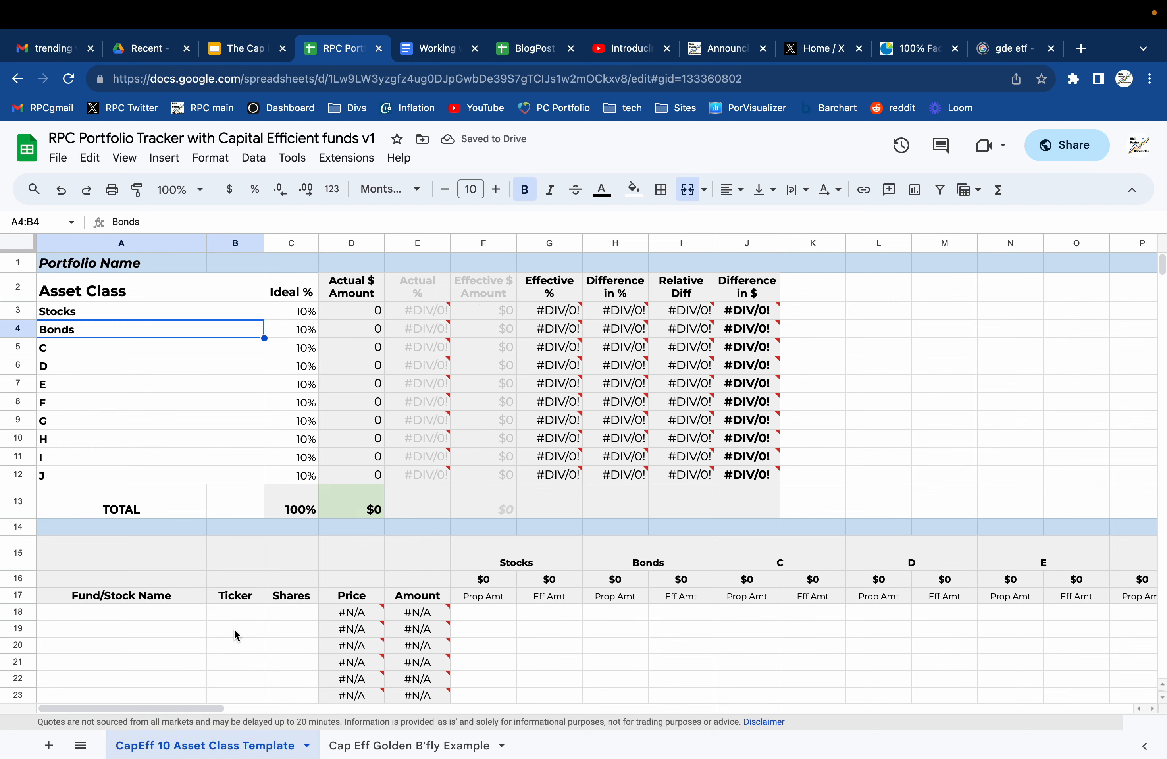
Name the third and fourth asset classes Managed Futures and Gold.
{"action": "scroll", "coordinate": [235, 632], "scroll_direction": "down", "scroll_amount": 2}
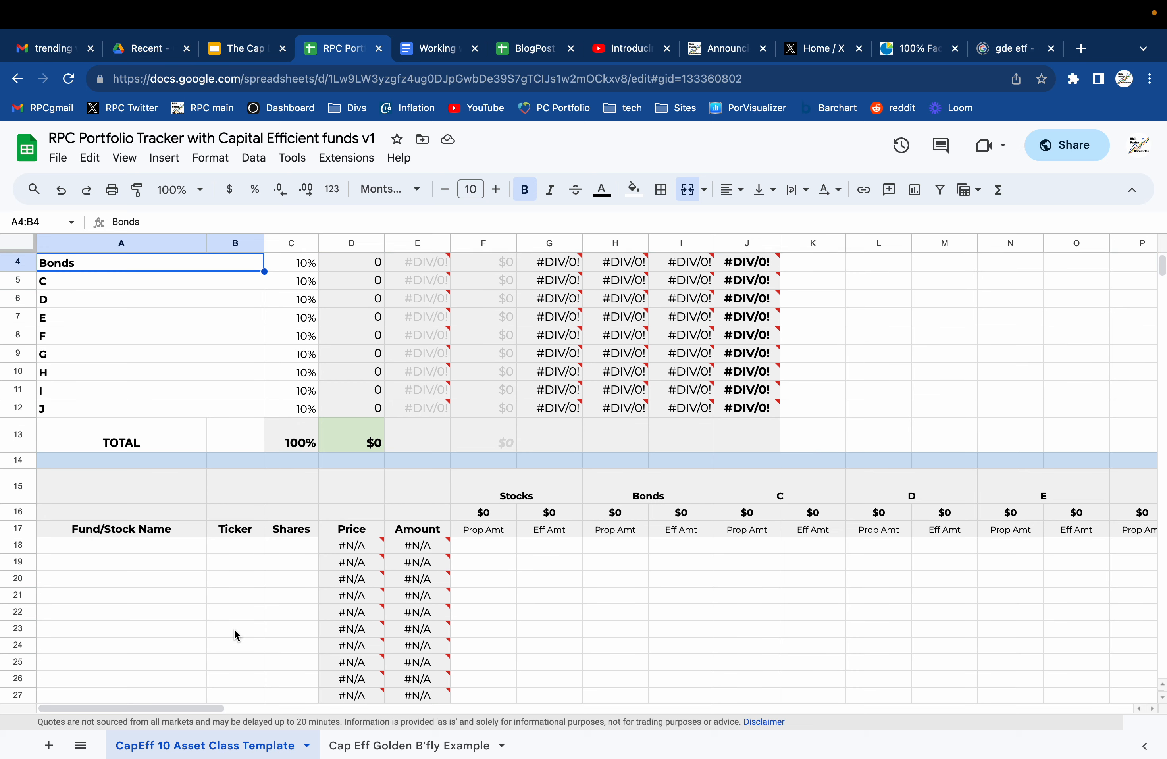
{"action": "scroll", "coordinate": [235, 632], "scroll_direction": "up", "scroll_amount": 2}
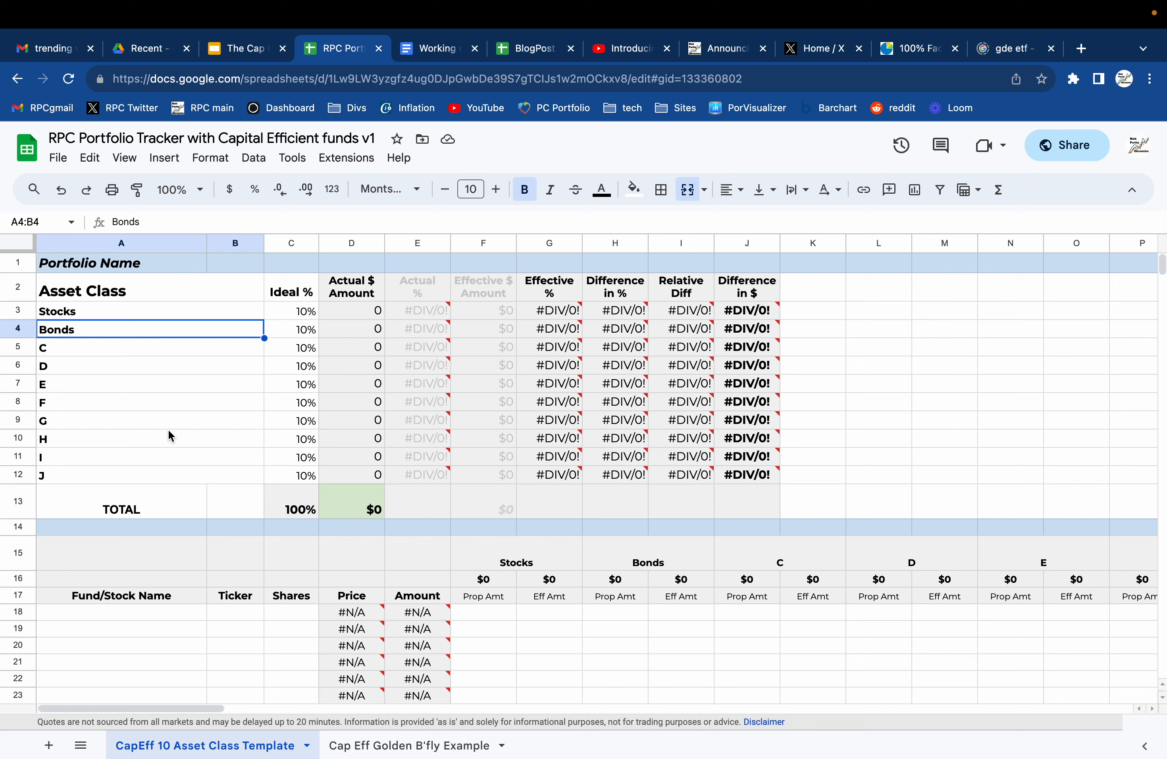
{"action": "left_click", "coordinate": [77, 340]}
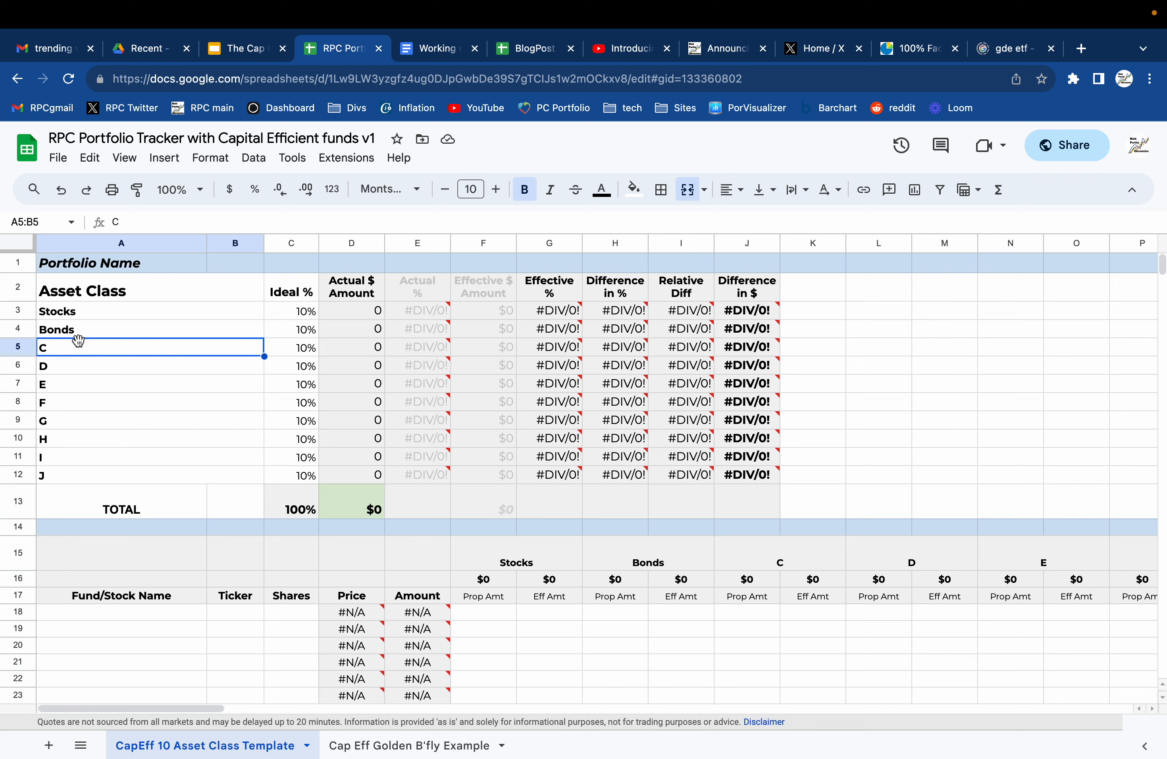
{"action": "type", "text": "Managed Futuree"}
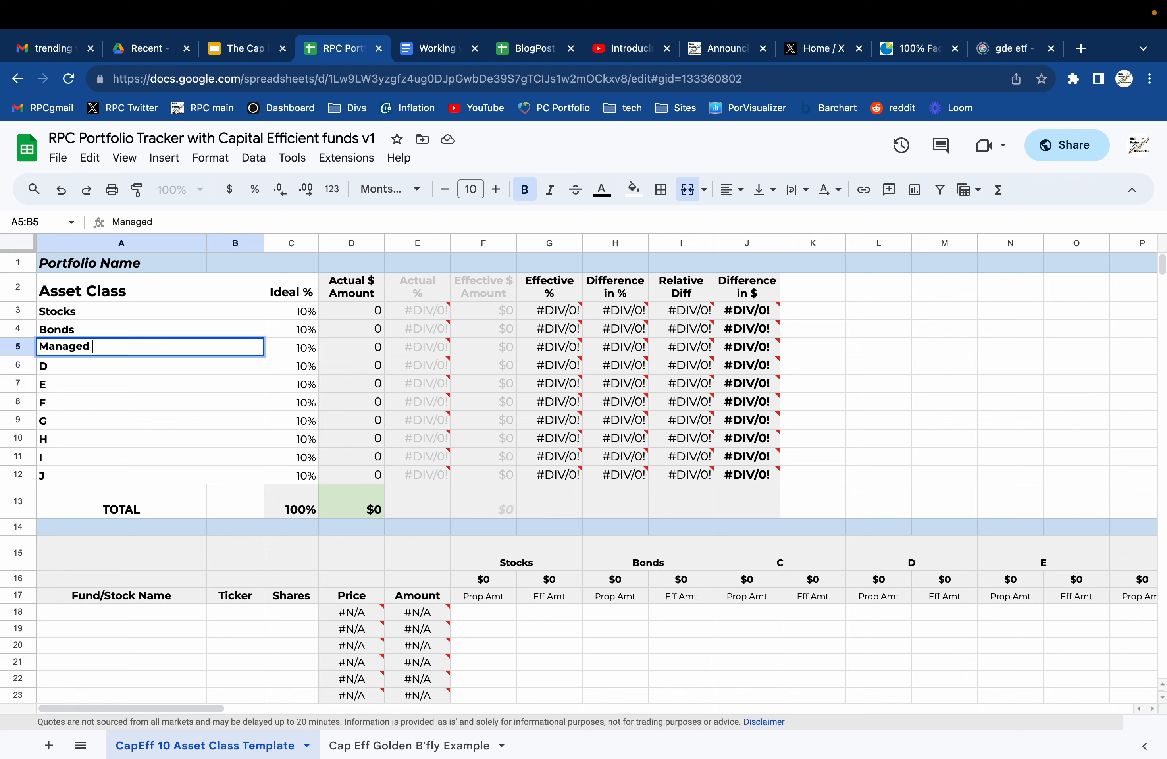
{"action": "key", "text": "BackSpace"}
{"action": "key", "text": "BackSpace"}
{"action": "type", "text": "es"}
{"action": "key", "text": "Return"}
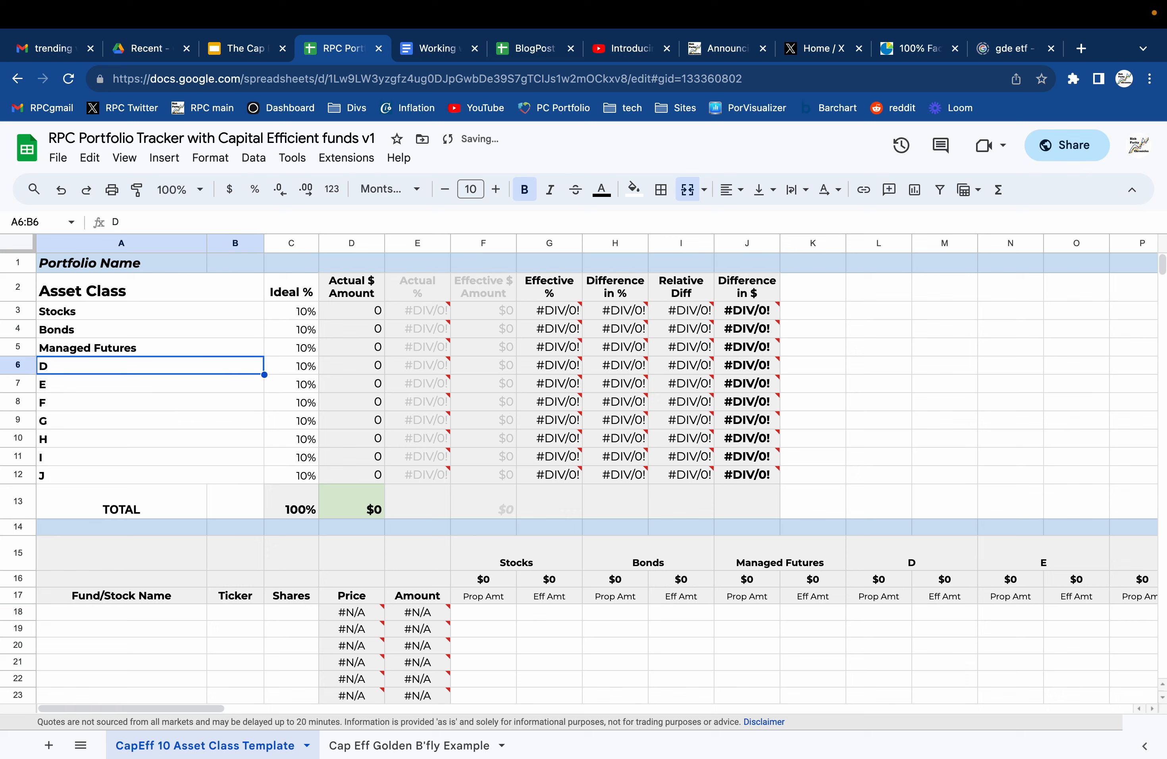
{"action": "type", "text": "Gold"}
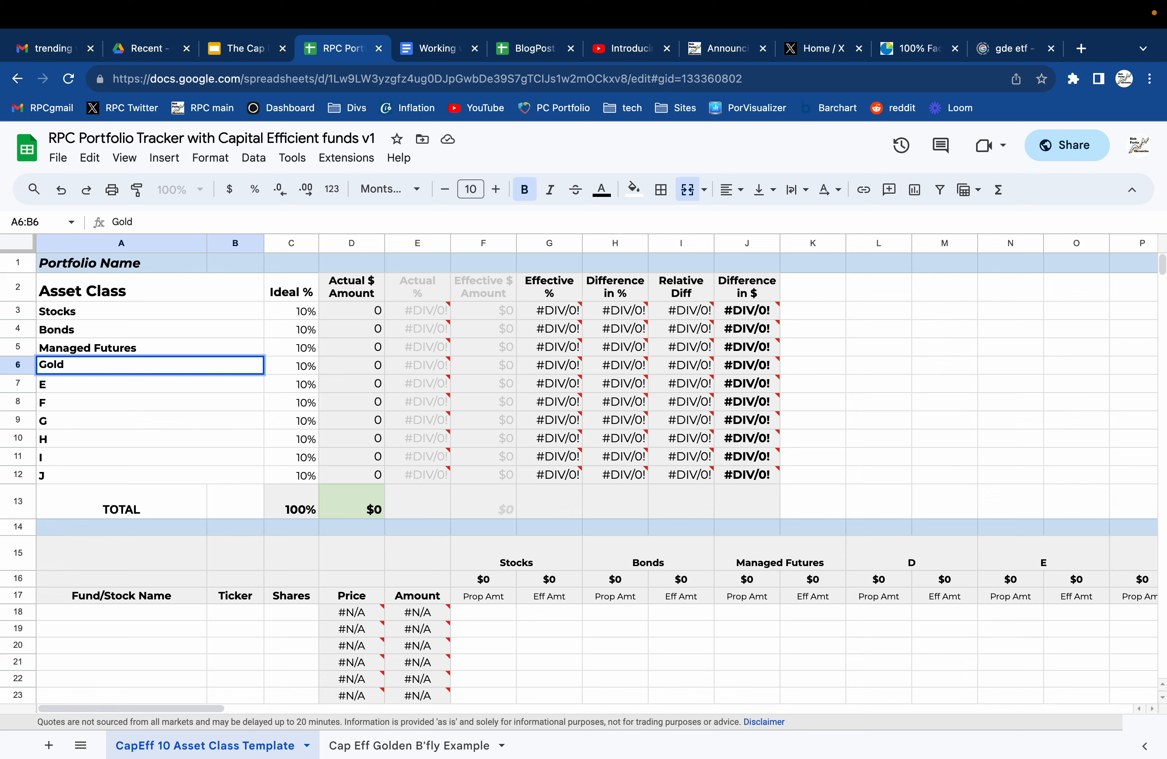
{"action": "key", "text": "Tab"}
Set the ideal percentages to 33.4% for Stocks, 33.7% for Bonds, 20% for Managed Futures and 12.9% for Gold.
{"action": "key", "text": "Up"}
{"action": "key", "text": "Up"}
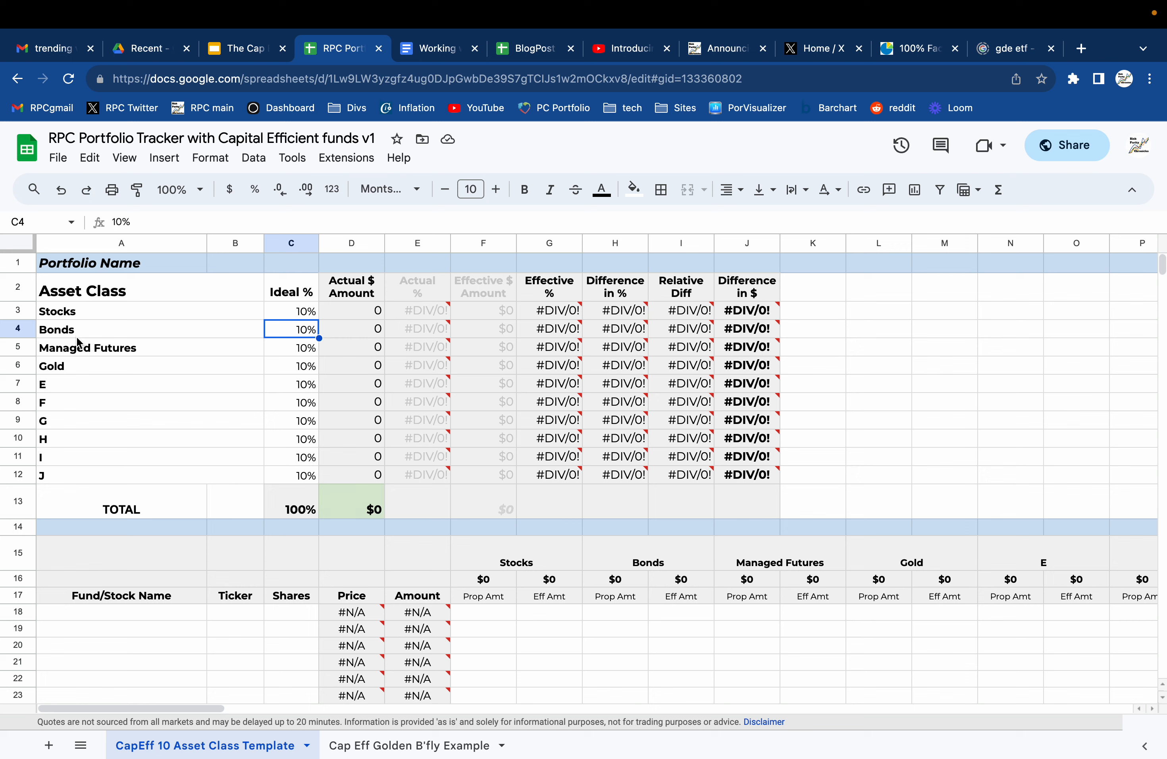
{"action": "key", "text": "Up"}
{"action": "type", "text": "33.4"}
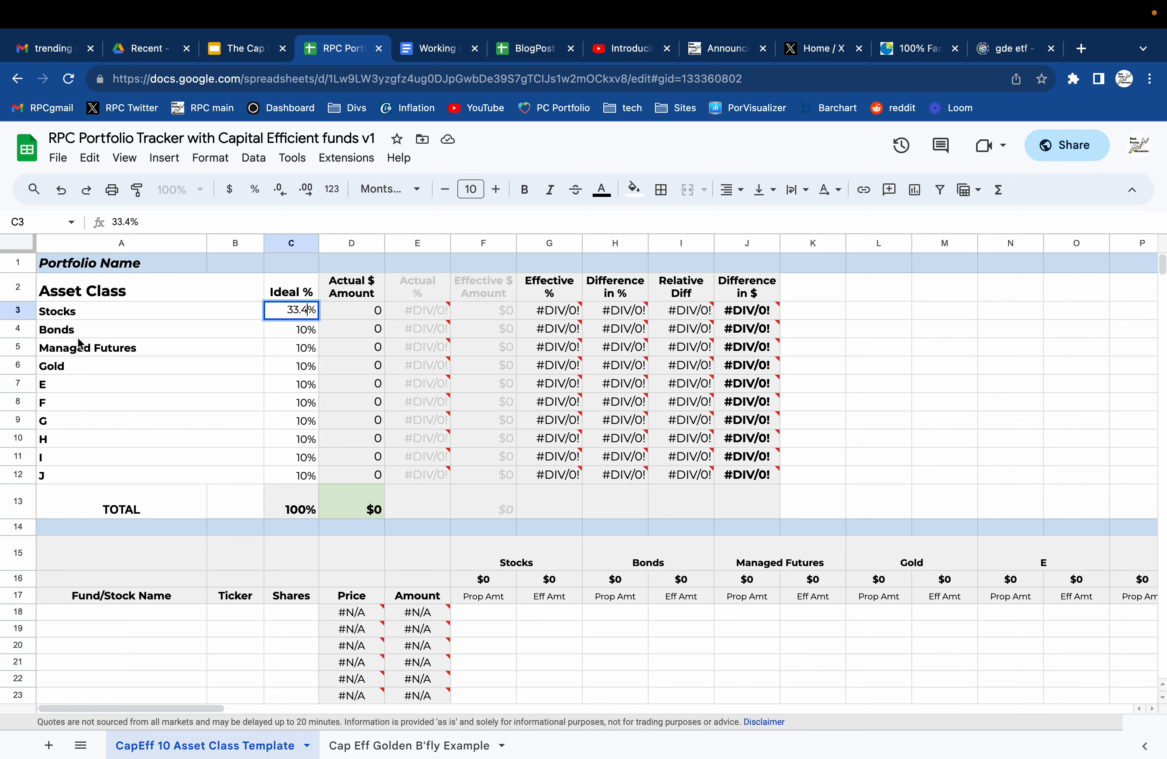
{"action": "key", "text": "Return"}
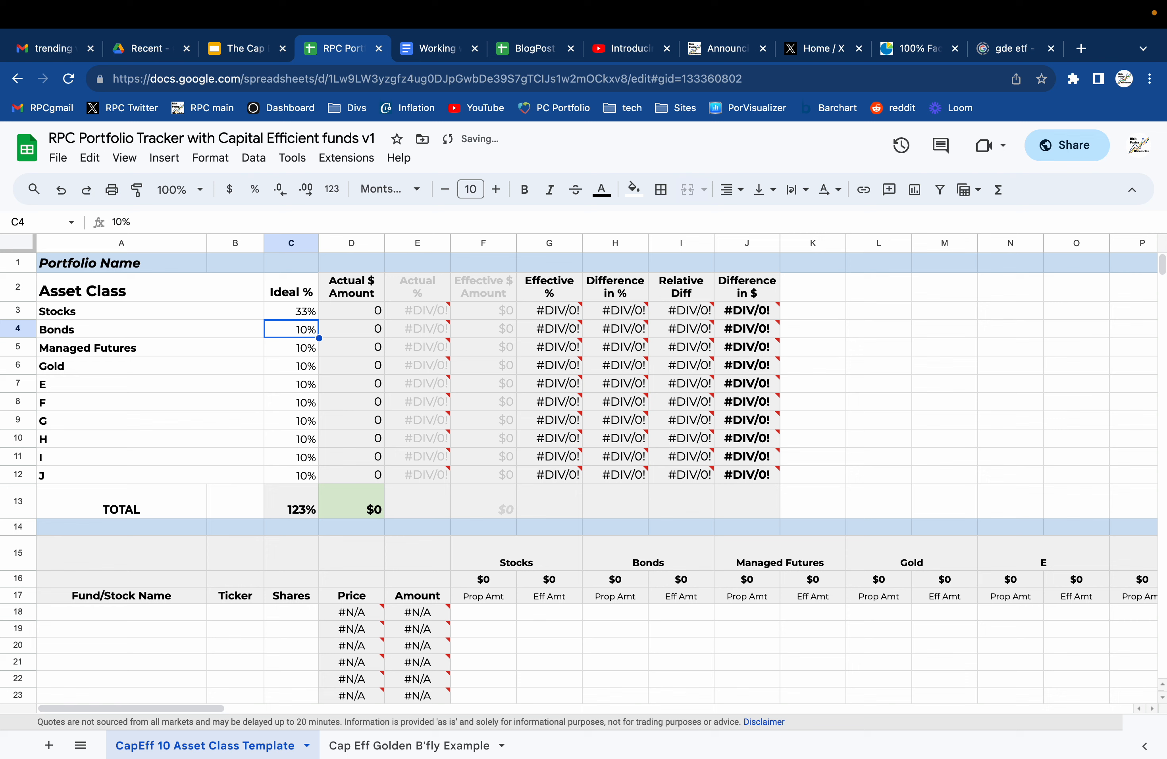
{"action": "type", "text": "33.7"}
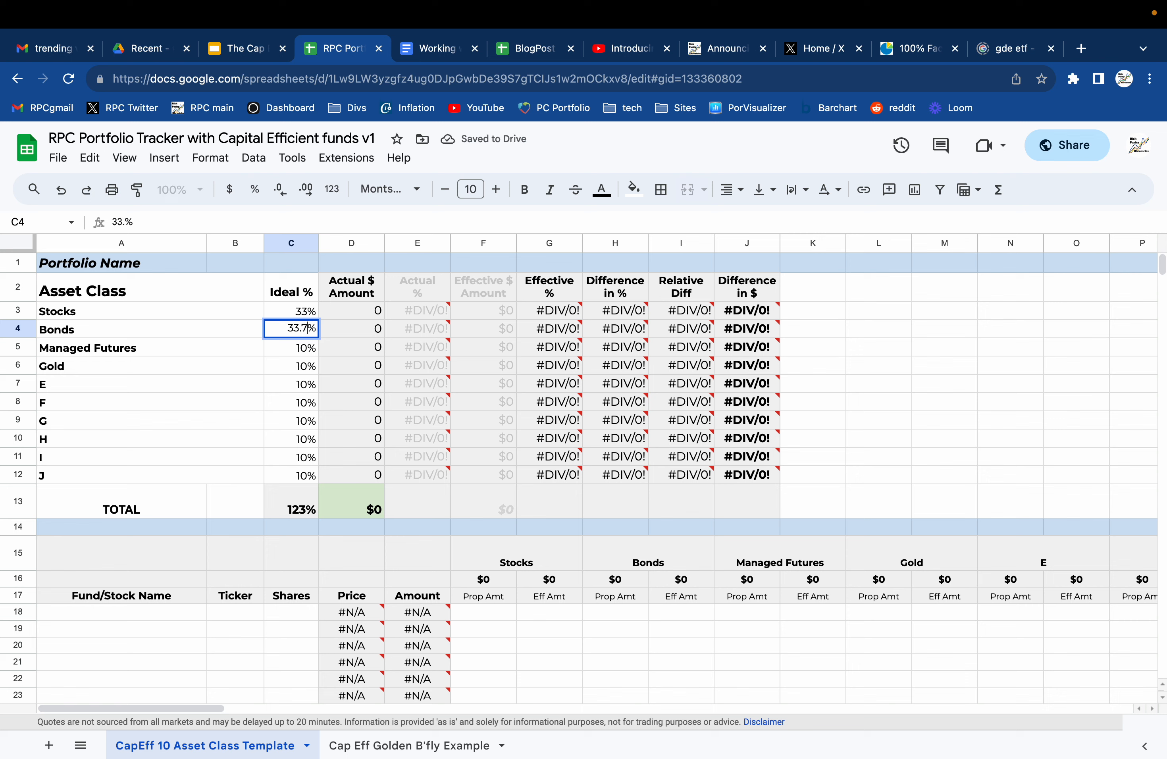
{"action": "key", "text": "Return"}
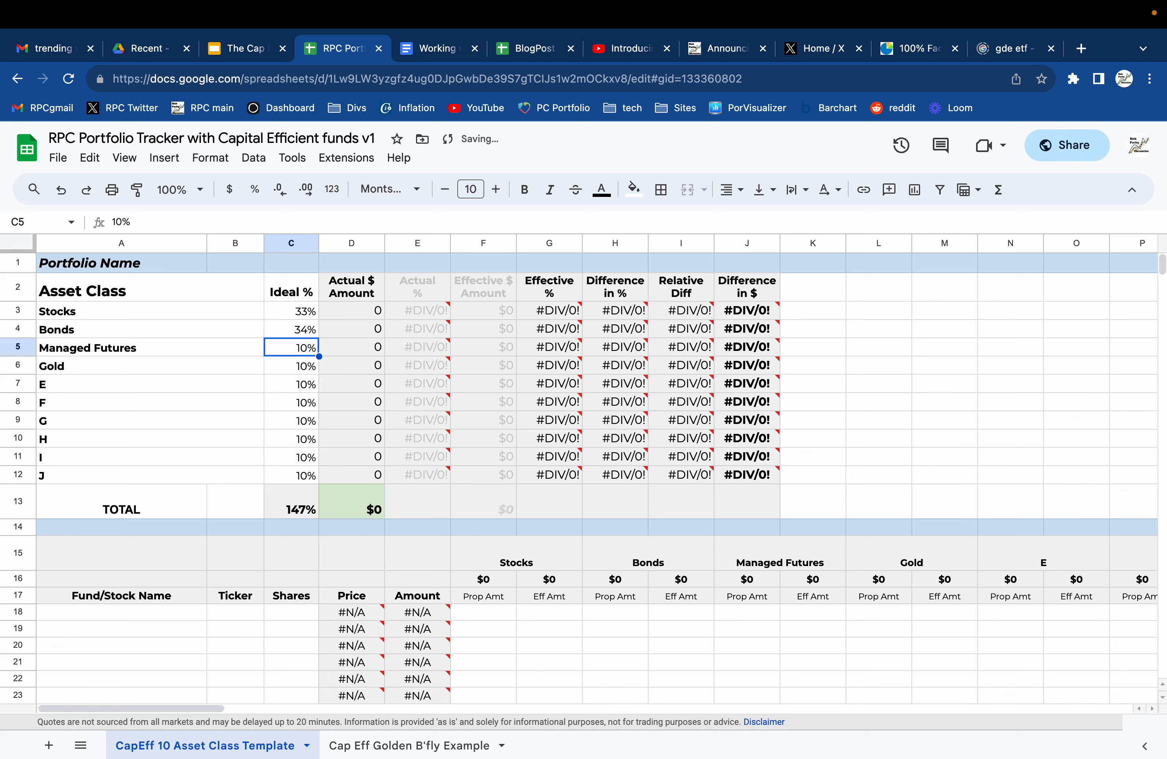
{"action": "type", "text": "20"}
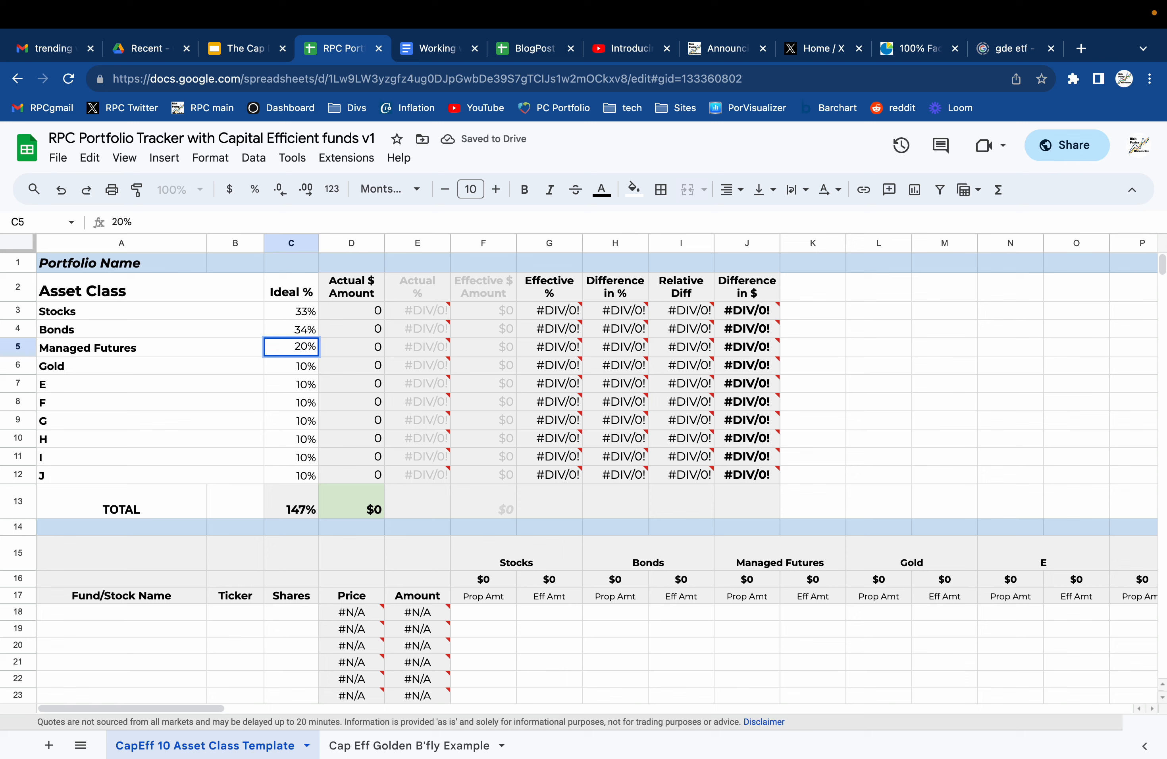
{"action": "key", "text": "Return"}
{"action": "type", "text": "13"}
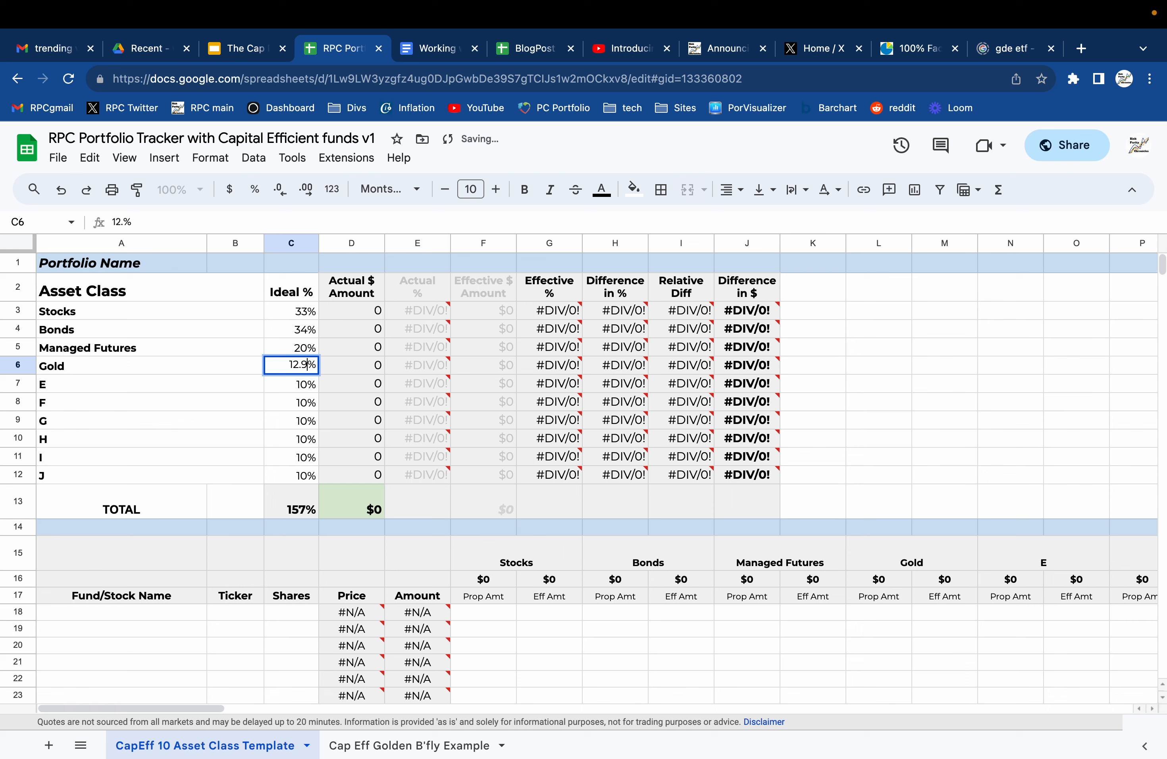
{"action": "key", "text": "Return"}
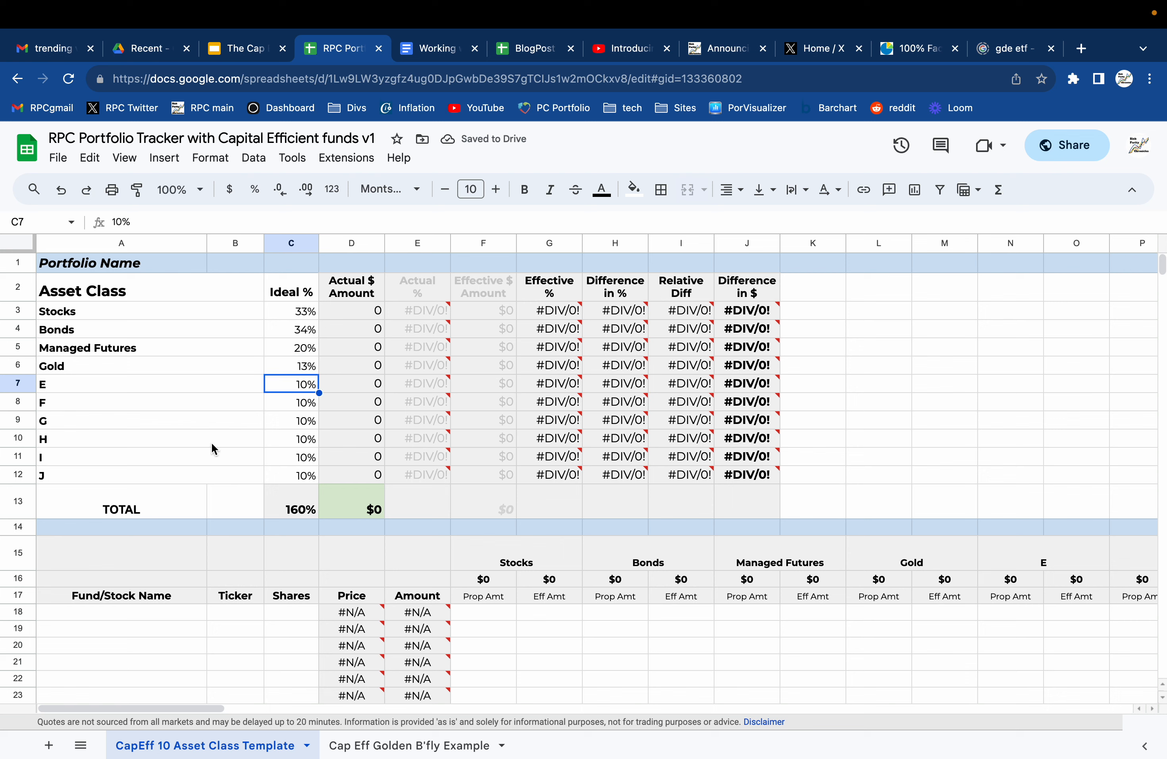
Display the ideal percentages of the four named asset classes with one decimal place.
{"action": "left_click_drag", "start_coordinate": [286, 304], "coordinate": [288, 366]}
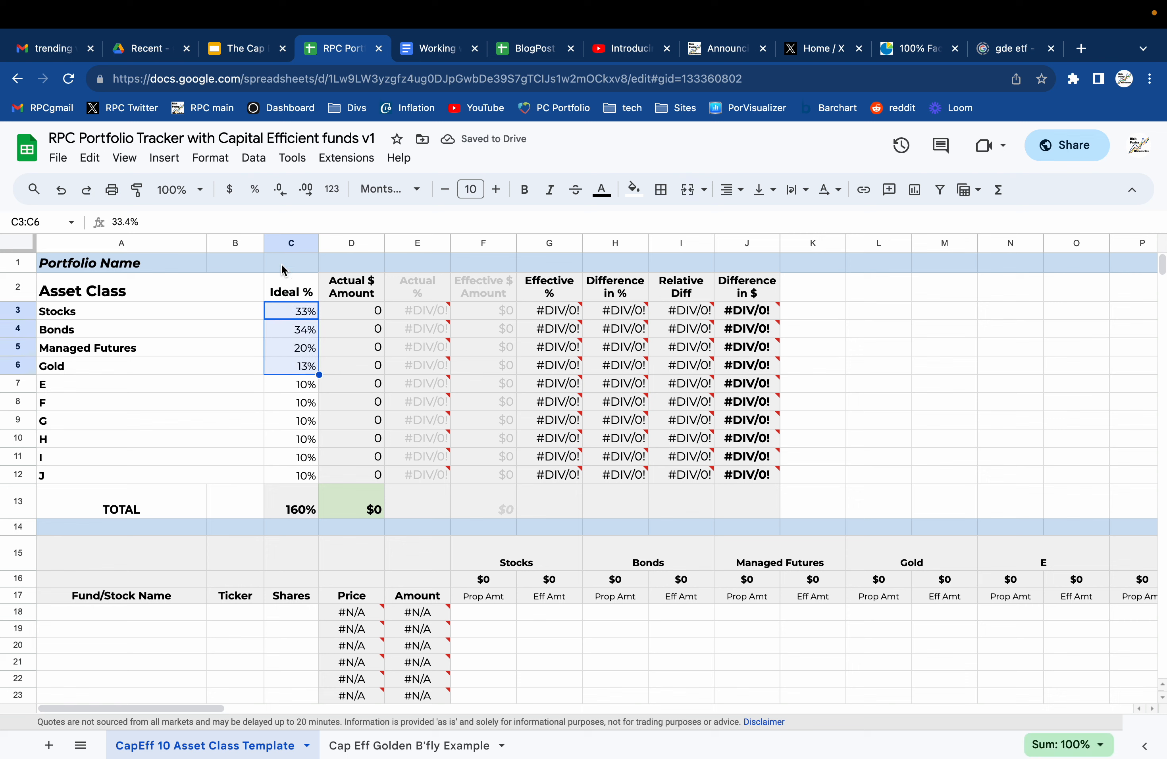
{"action": "left_click", "coordinate": [281, 191]}
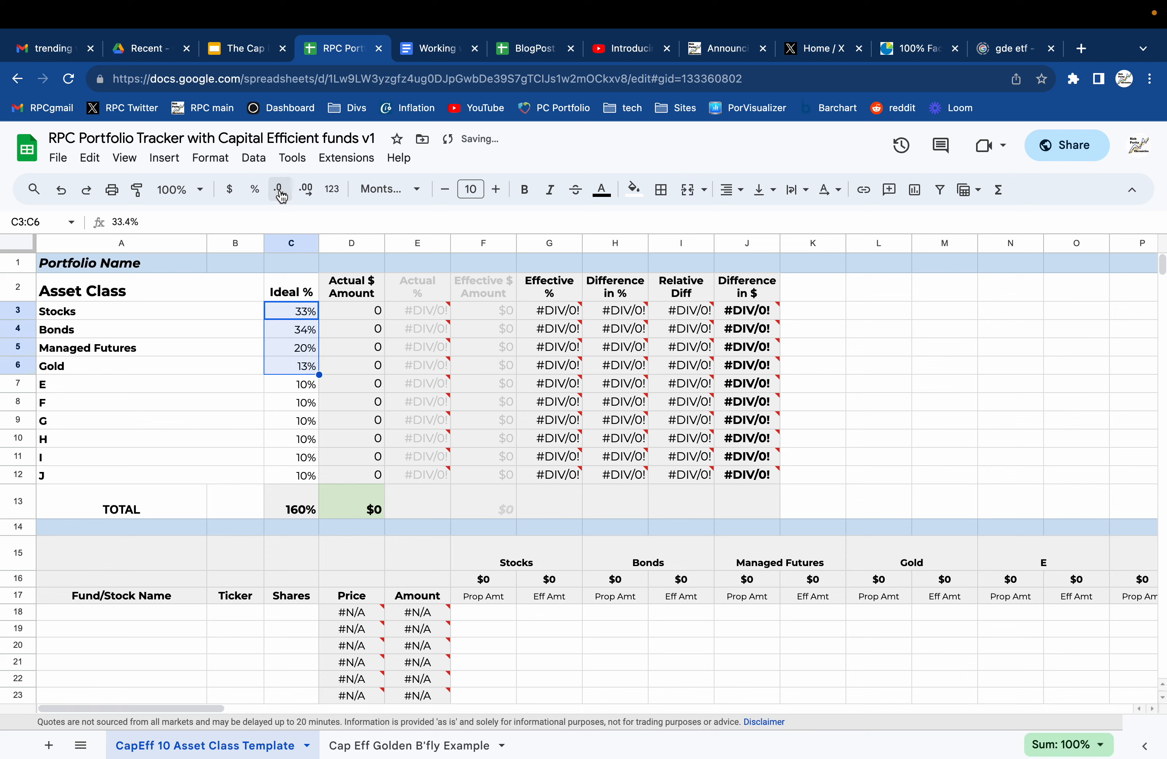
{"action": "left_click", "coordinate": [306, 191]}
Clear the ideal percentages of the unused asset classes E through J.
{"action": "left_click", "coordinate": [289, 387]}
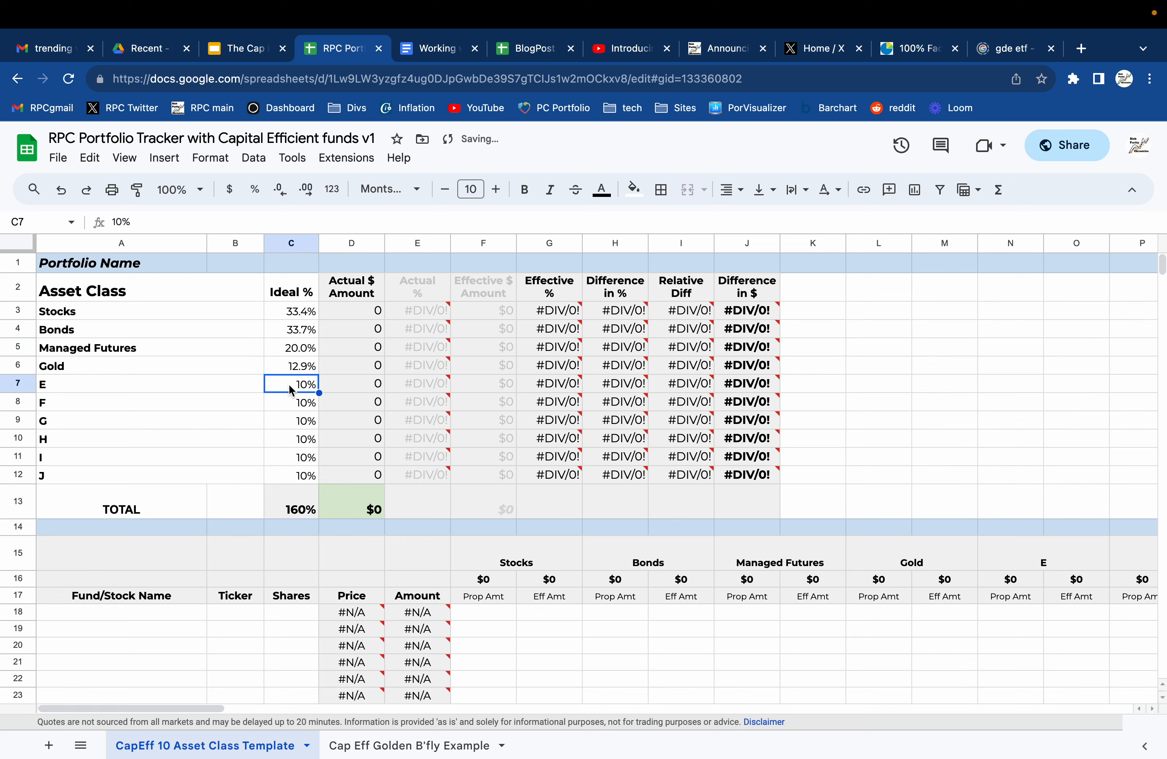
{"action": "key", "text": "Delete"}
{"action": "key", "text": "Down"}
{"action": "key", "text": "Delete"}
{"action": "key", "text": "Down"}
{"action": "key", "text": "Delete"}
{"action": "key", "text": "Down"}
{"action": "key", "text": "Delete"}
{"action": "key", "text": "Down"}
{"action": "key", "text": "Delete"}
{"action": "key", "text": "Down"}
{"action": "key", "text": "Delete"}
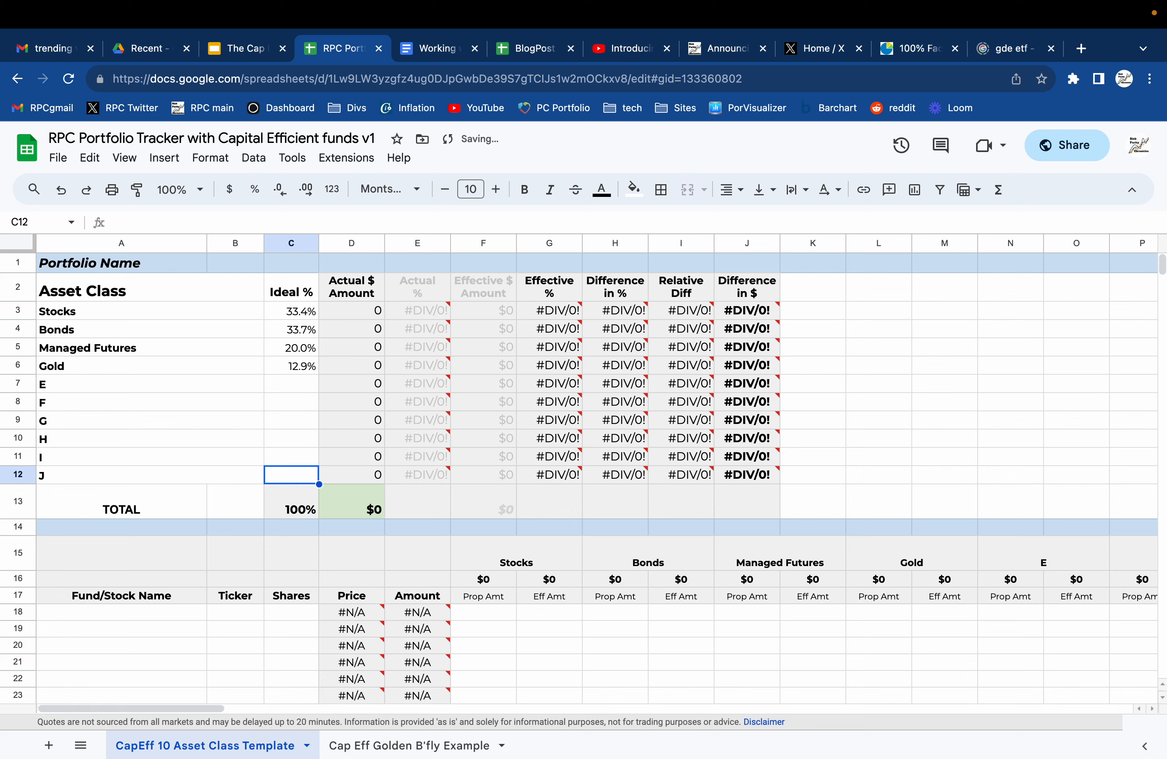
{"action": "key", "text": "Down"}
{"action": "key", "text": "Up"}
{"action": "key", "text": "Up"}
{"action": "key", "text": "Up"}
{"action": "key", "text": "Up"}
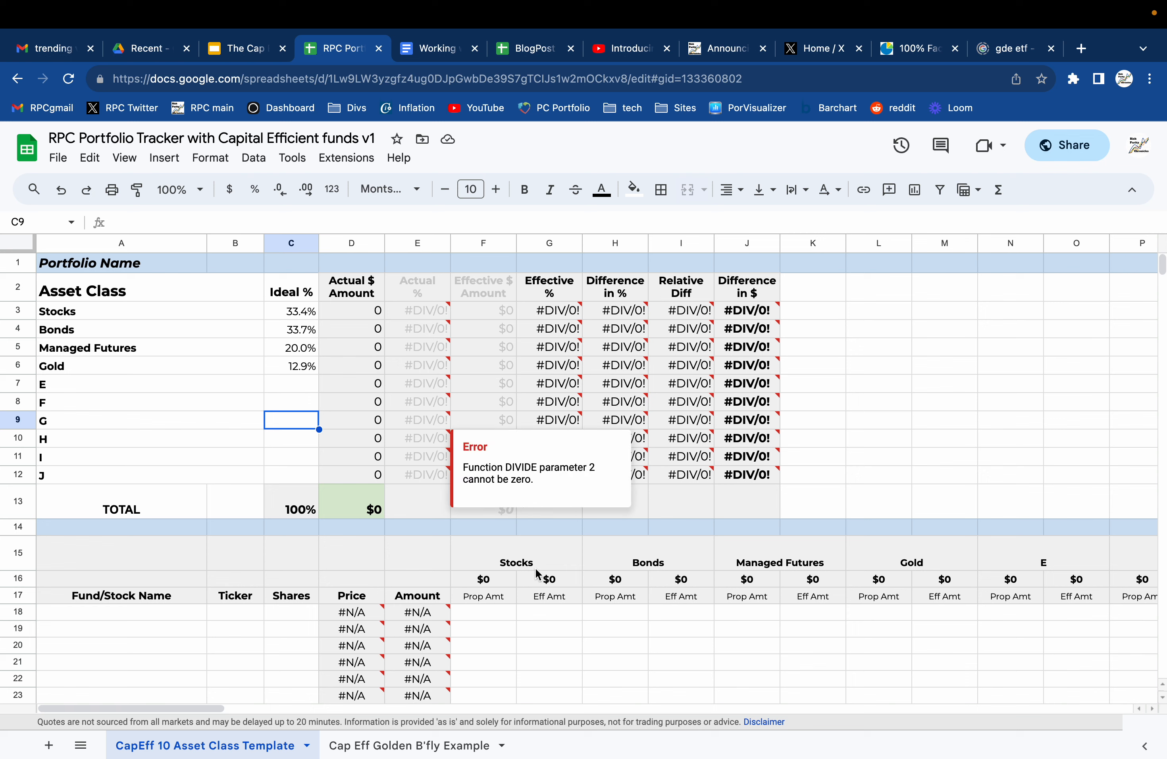
Move the three funds' names, tickers and share counts from A33:C35 to the start of the fund list at A18.
{"action": "left_click", "coordinate": [791, 563]}
{"action": "left_click", "coordinate": [891, 561]}
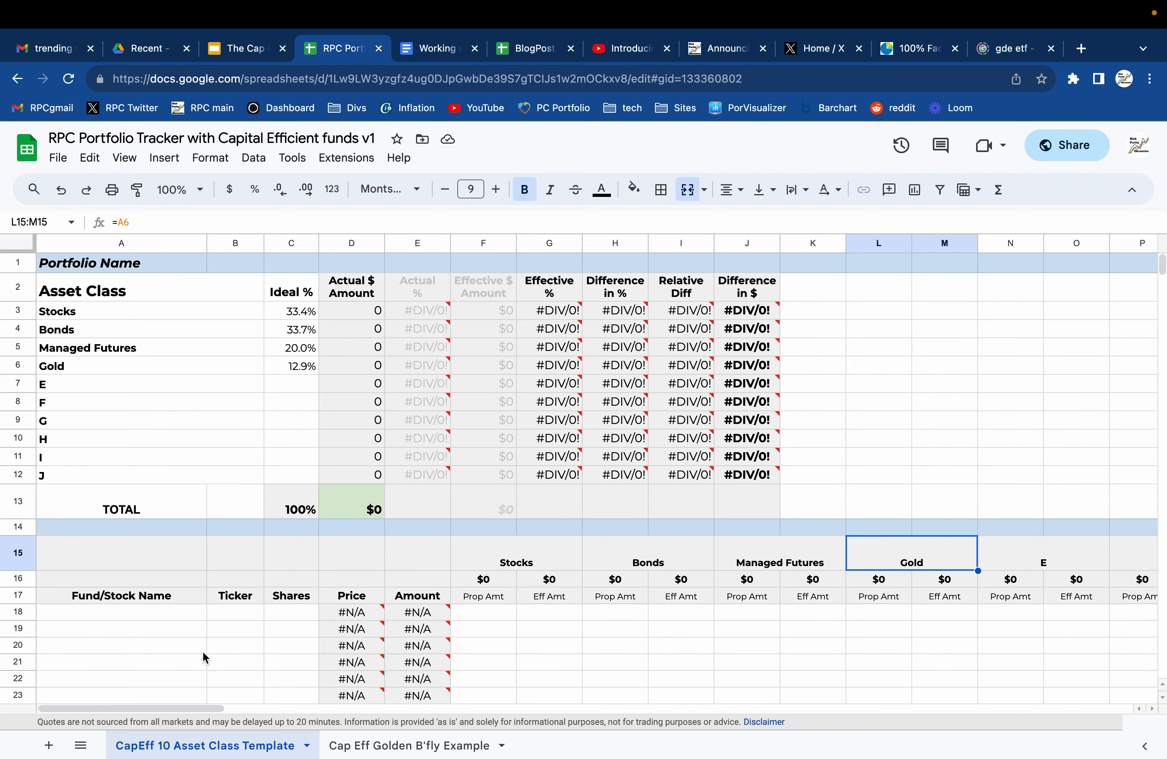
{"action": "scroll", "coordinate": [202, 651], "scroll_direction": "down", "scroll_amount": 5}
{"action": "left_click_drag", "start_coordinate": [160, 543], "coordinate": [272, 577]}
{"action": "key", "text": "ctrl+c"}
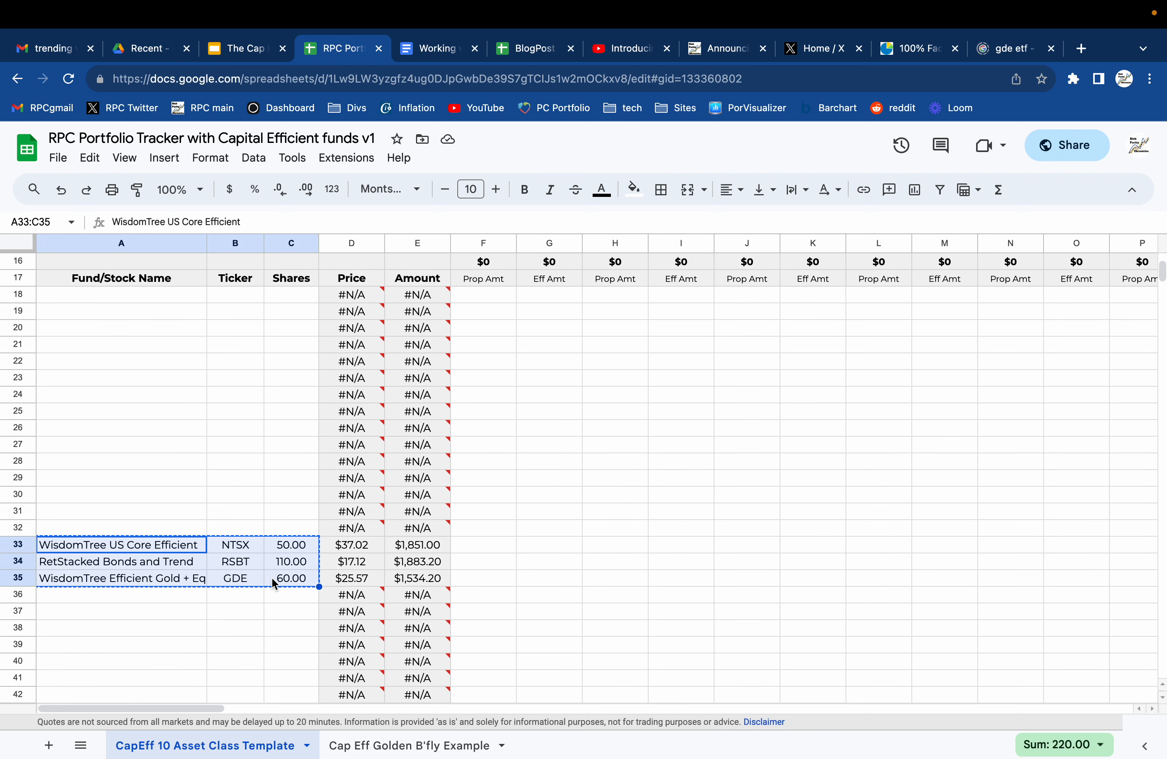
{"action": "scroll", "coordinate": [272, 578], "scroll_direction": "up", "scroll_amount": 5}
{"action": "left_click", "coordinate": [135, 611]}
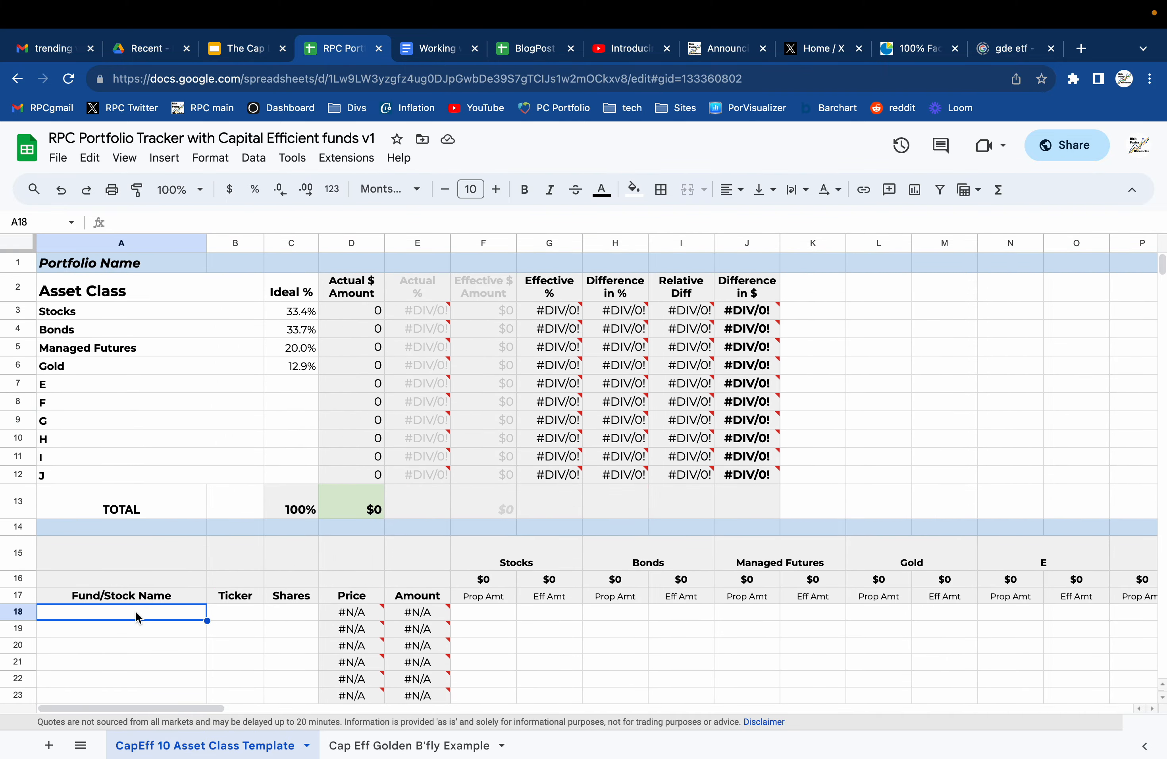
{"action": "key", "text": "ctrl+v"}
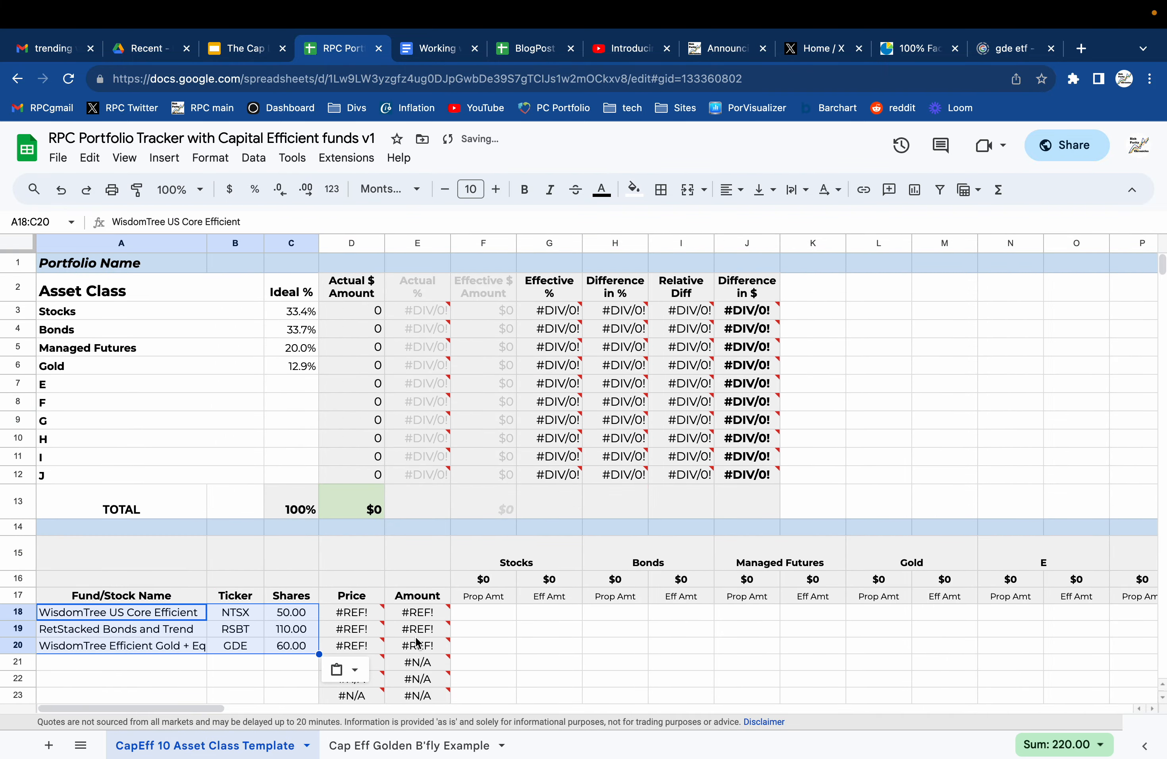
Restore the Price formulas of the three funds in D18:D20 by filling up from D21, accepting the protected-range edit.
{"action": "mouse_move", "coordinate": [418, 636]}
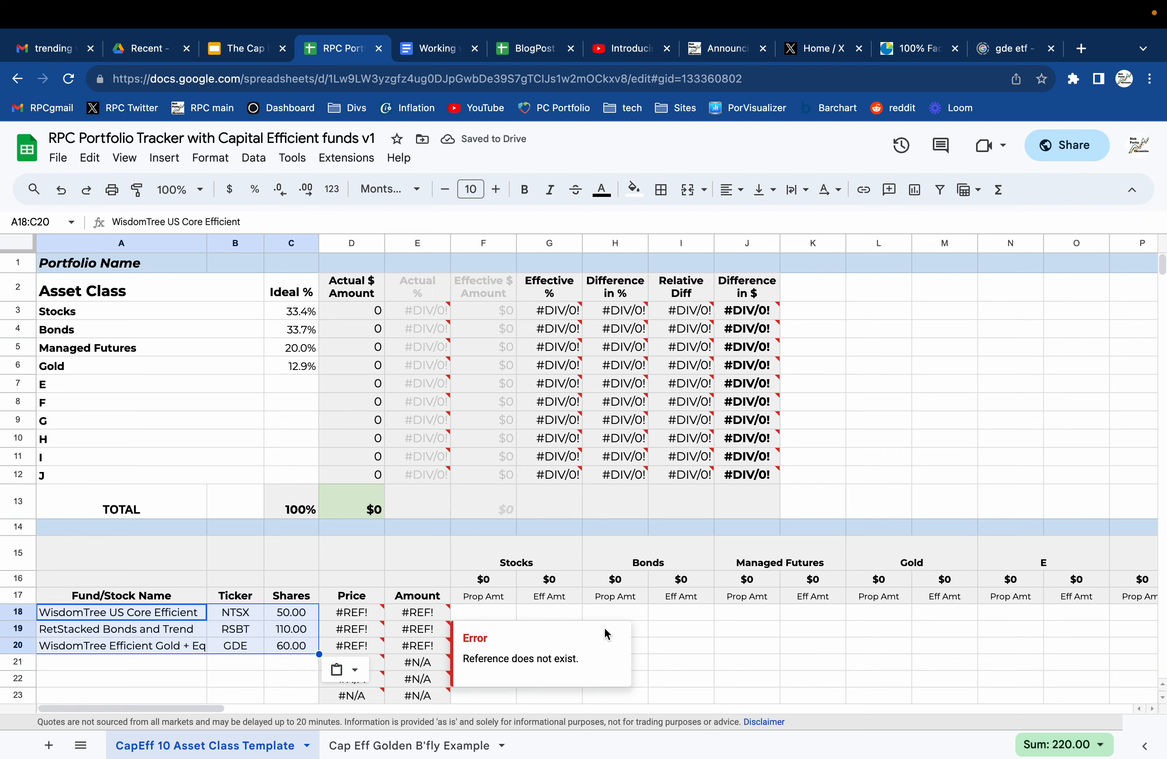
{"action": "left_click", "coordinate": [685, 636]}
{"action": "left_click", "coordinate": [372, 667]}
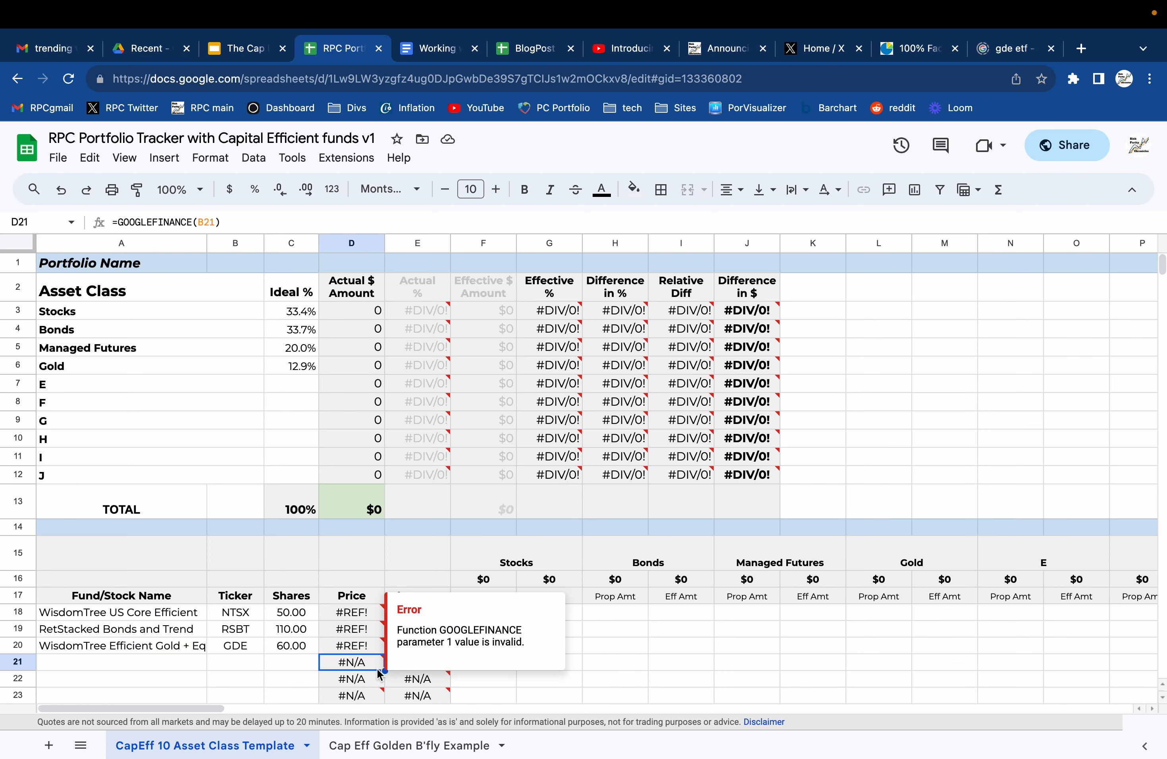
{"action": "left_click_drag", "start_coordinate": [383, 669], "coordinate": [380, 616]}
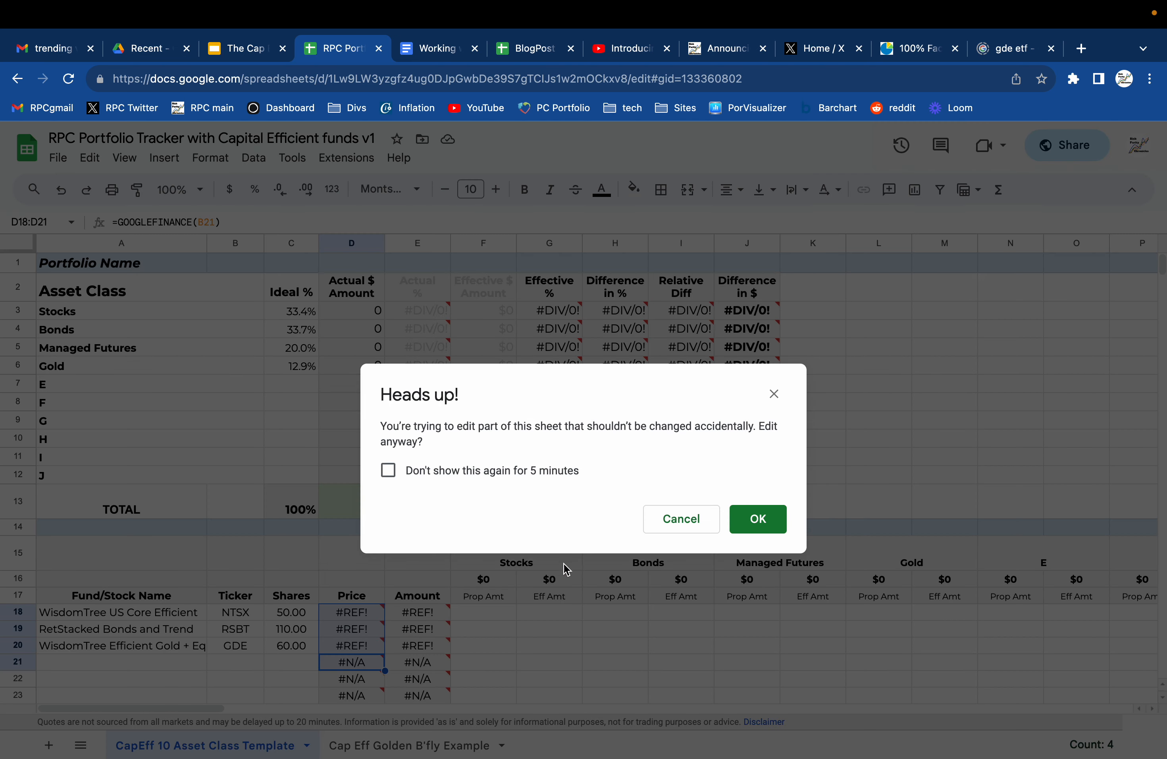
{"action": "left_click", "coordinate": [744, 523]}
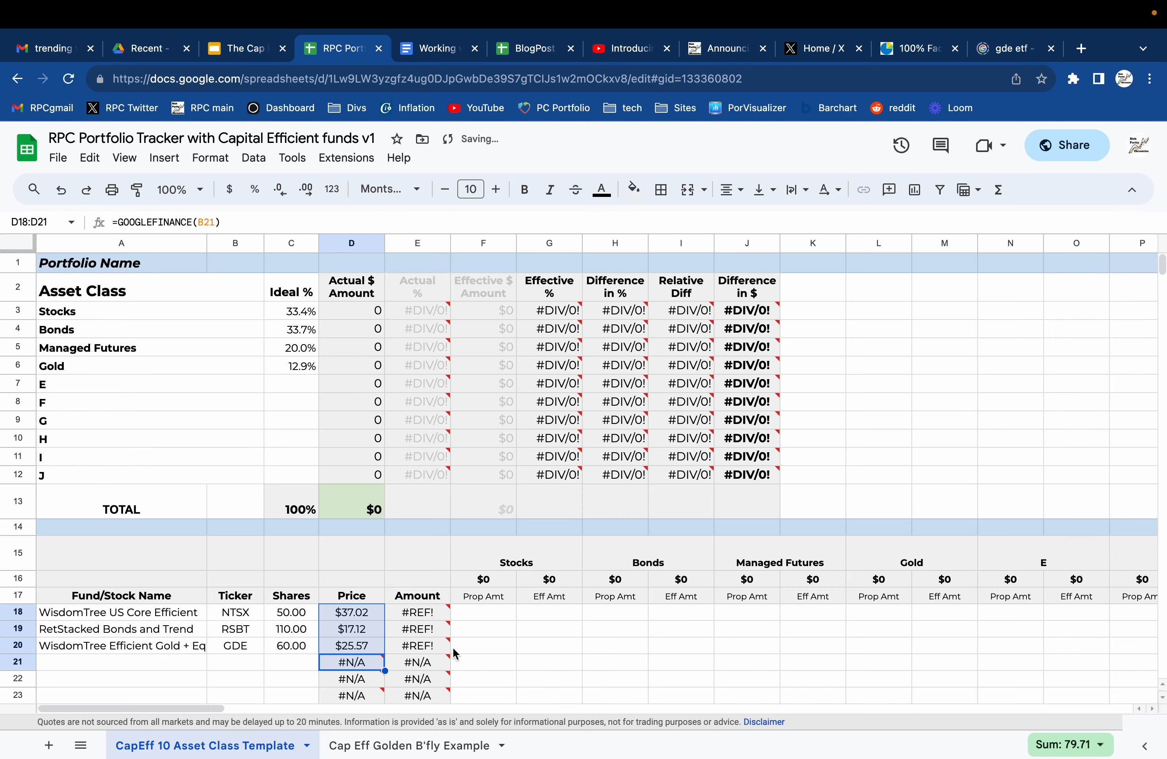
Restore the Amount formulas in E18:E20 by filling up from E21, accepting the protected-range edit.
{"action": "left_click", "coordinate": [440, 662]}
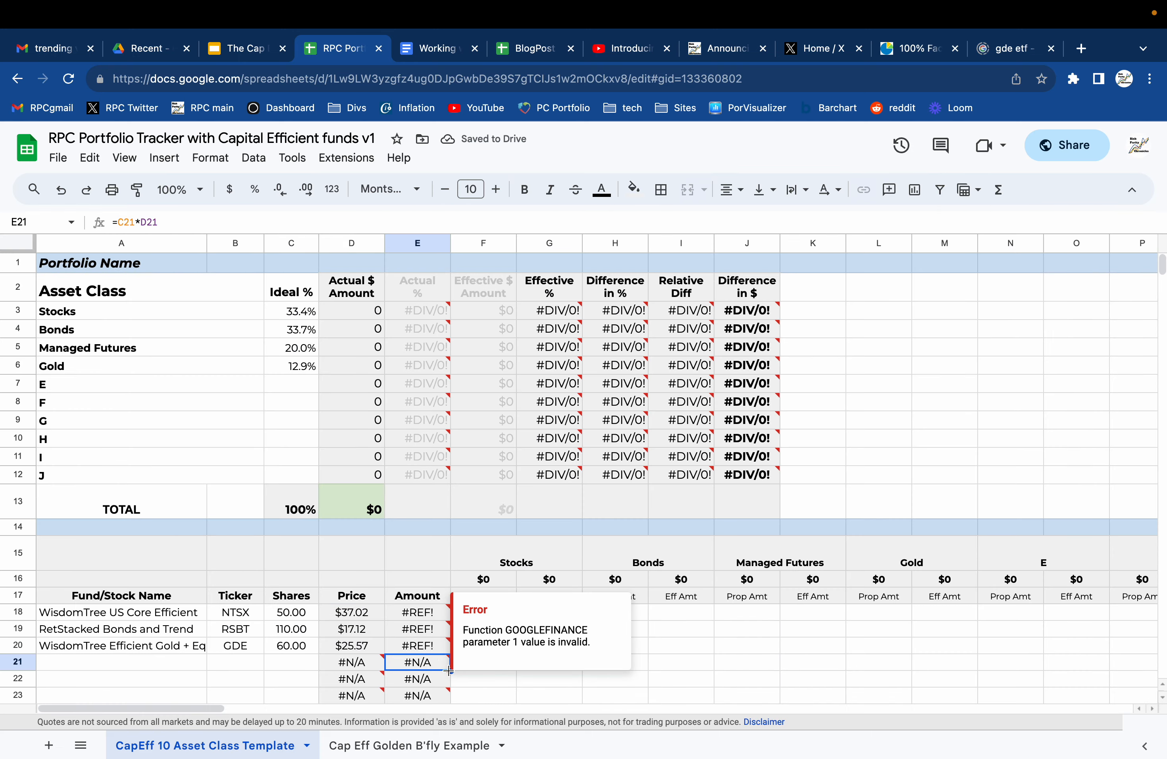
{"action": "left_click_drag", "start_coordinate": [450, 667], "coordinate": [447, 620]}
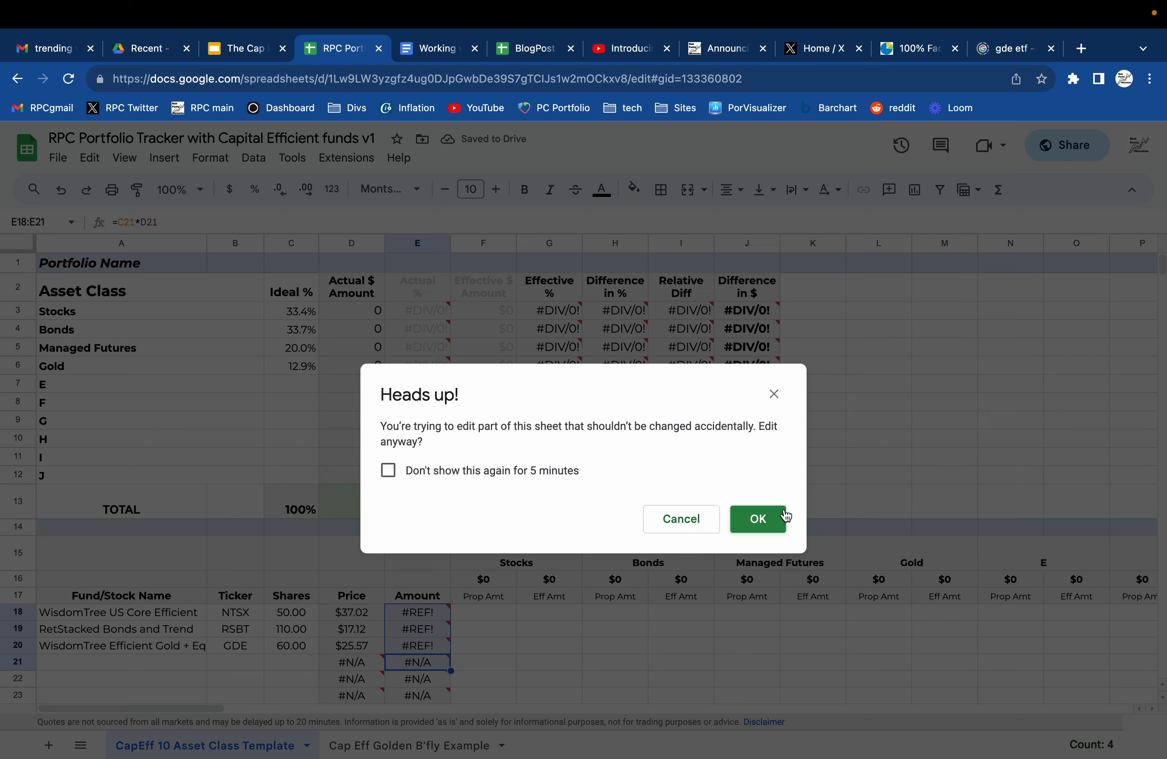
{"action": "left_click", "coordinate": [781, 517]}
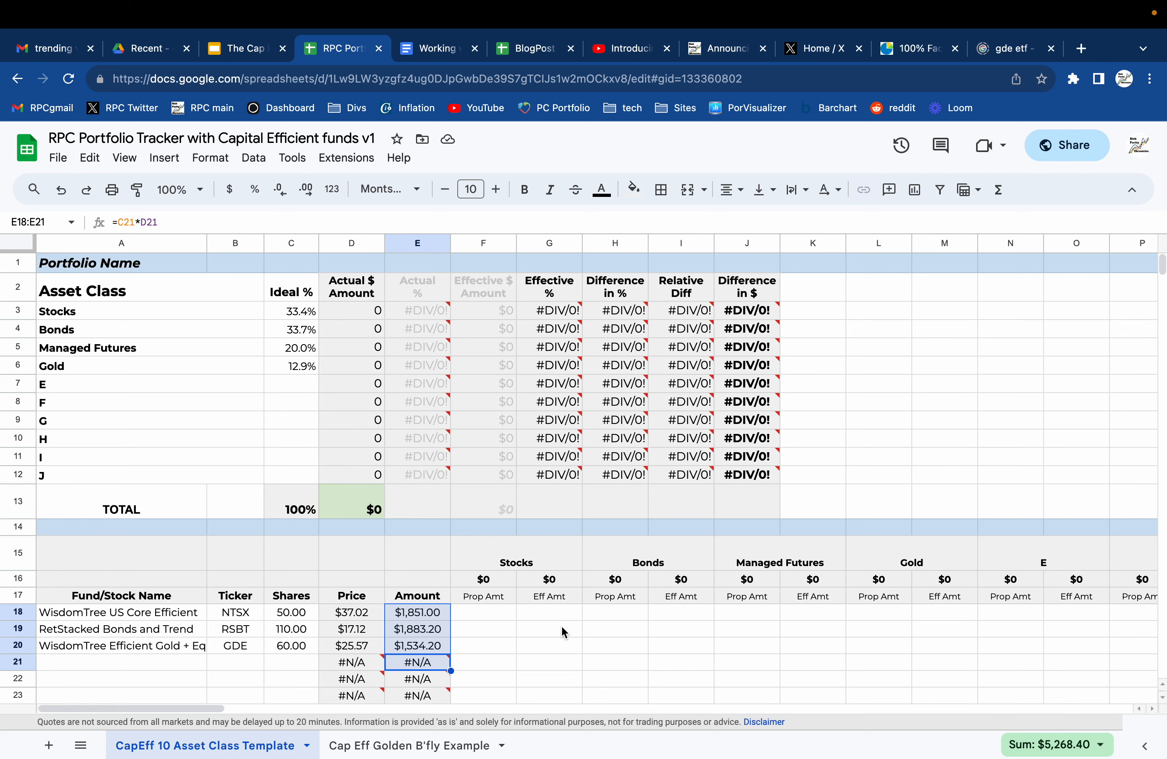
Enter NTSX's proportional Stocks amount in F18 as its fund amount E18 multiplied by 0.6.
{"action": "left_click", "coordinate": [500, 609]}
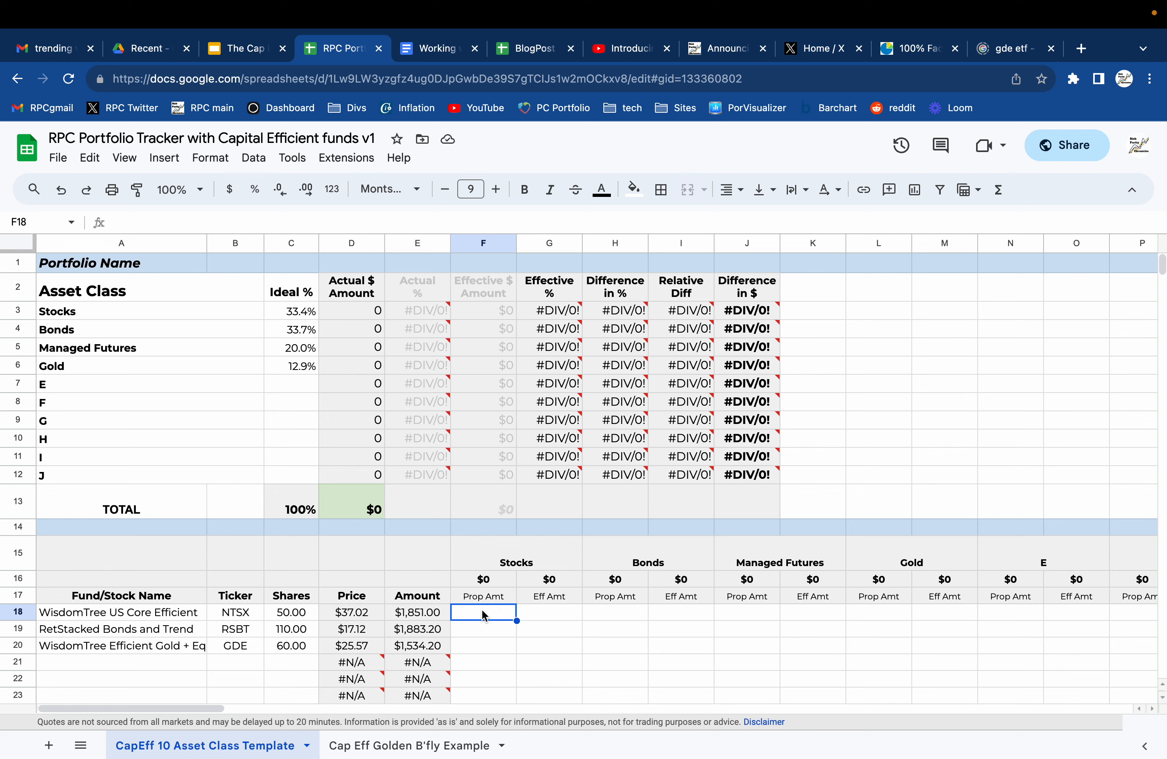
{"action": "type", "text": "="}
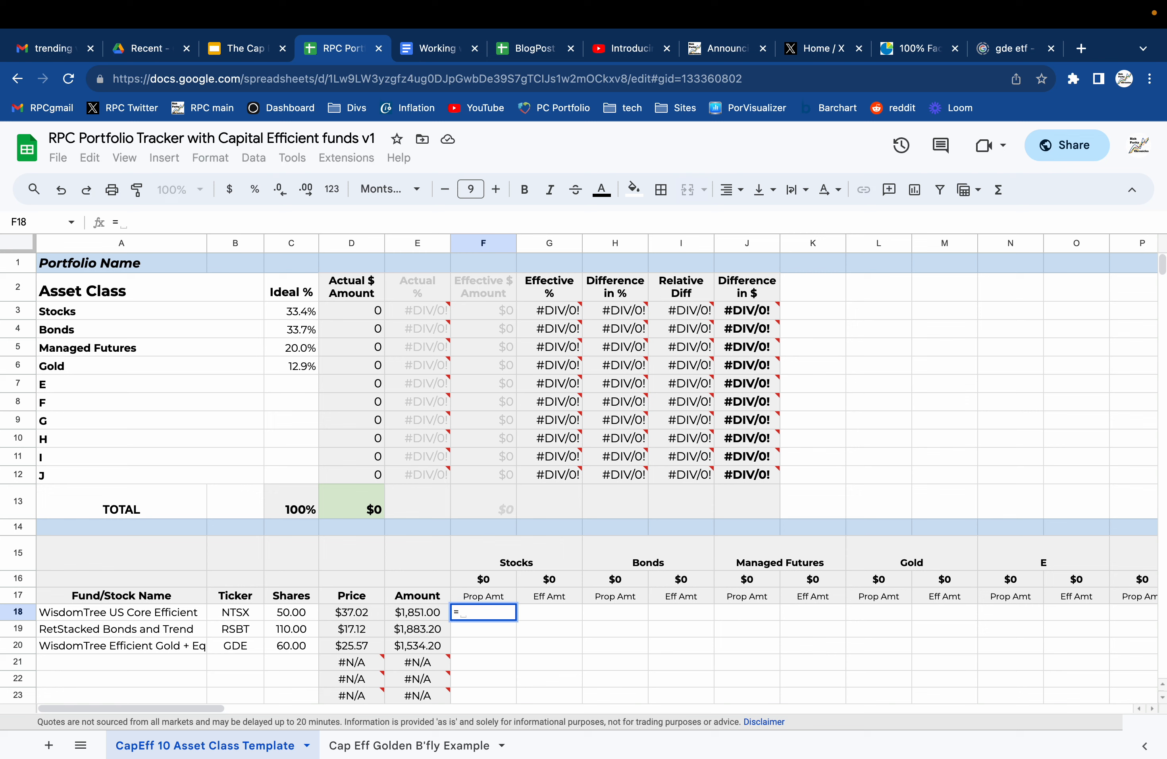
{"action": "left_click", "coordinate": [420, 610]}
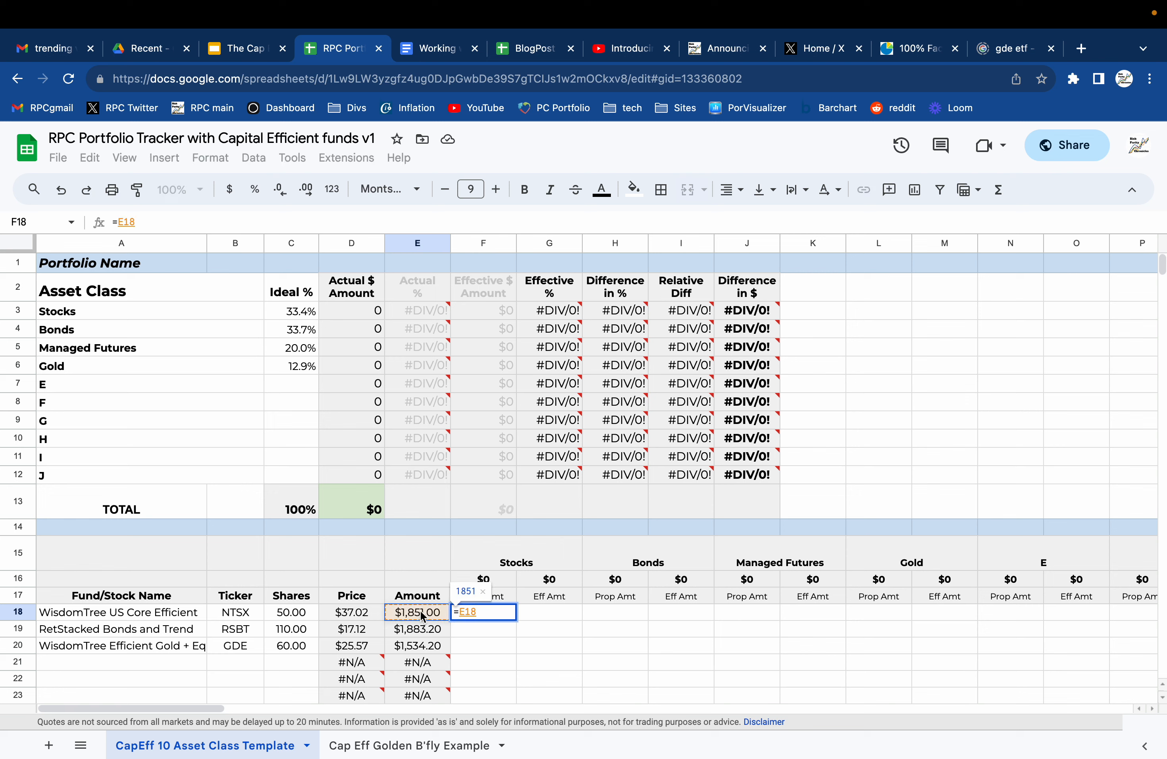
{"action": "type", "text": "*.6"}
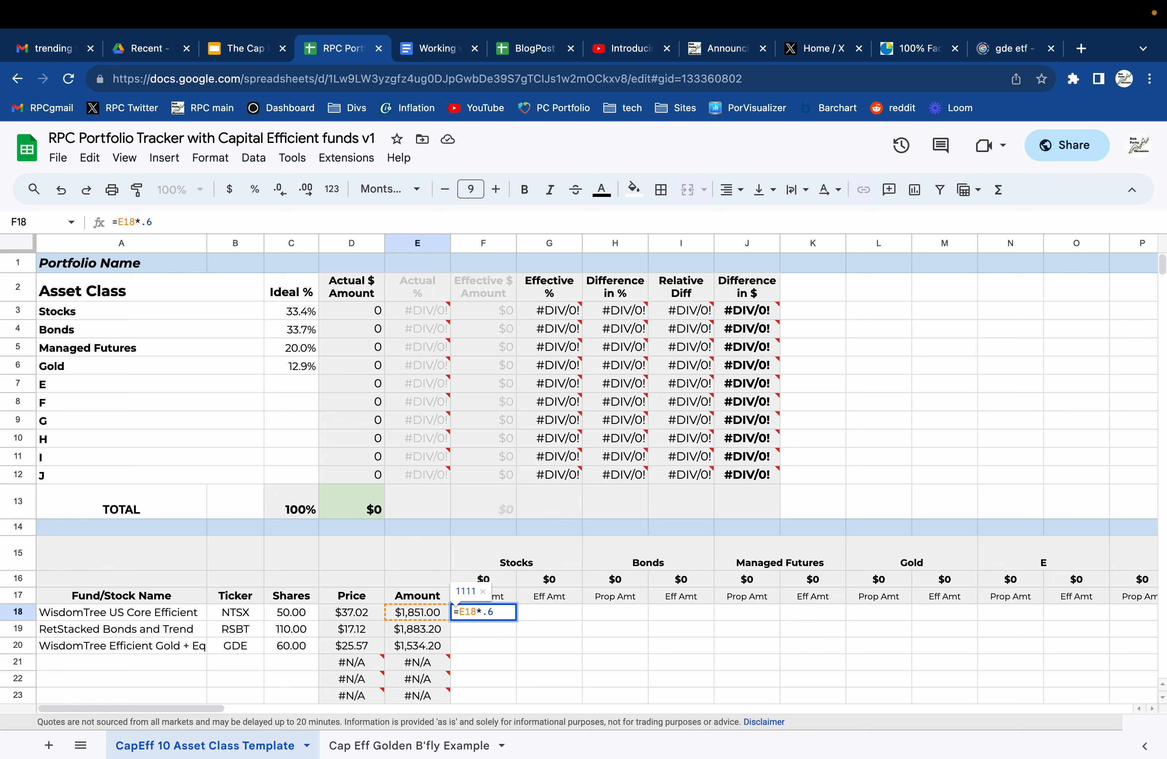
{"action": "key", "text": "Return"}
Enter NTSX's proportional Bonds amount in H18 as E18 multiplied by 0.4, and check the sum of F18:H18.
{"action": "key", "text": "Up"}
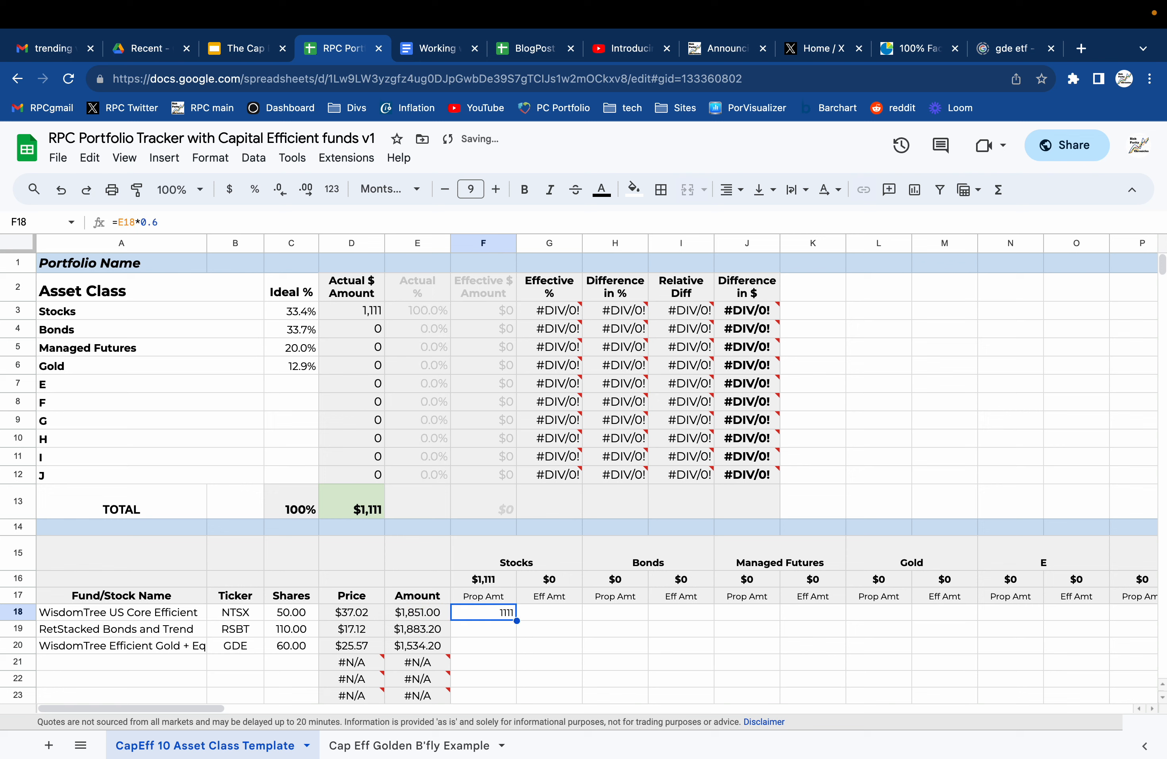
{"action": "key", "text": "Right"}
{"action": "key", "text": "Right"}
{"action": "type", "text": "="}
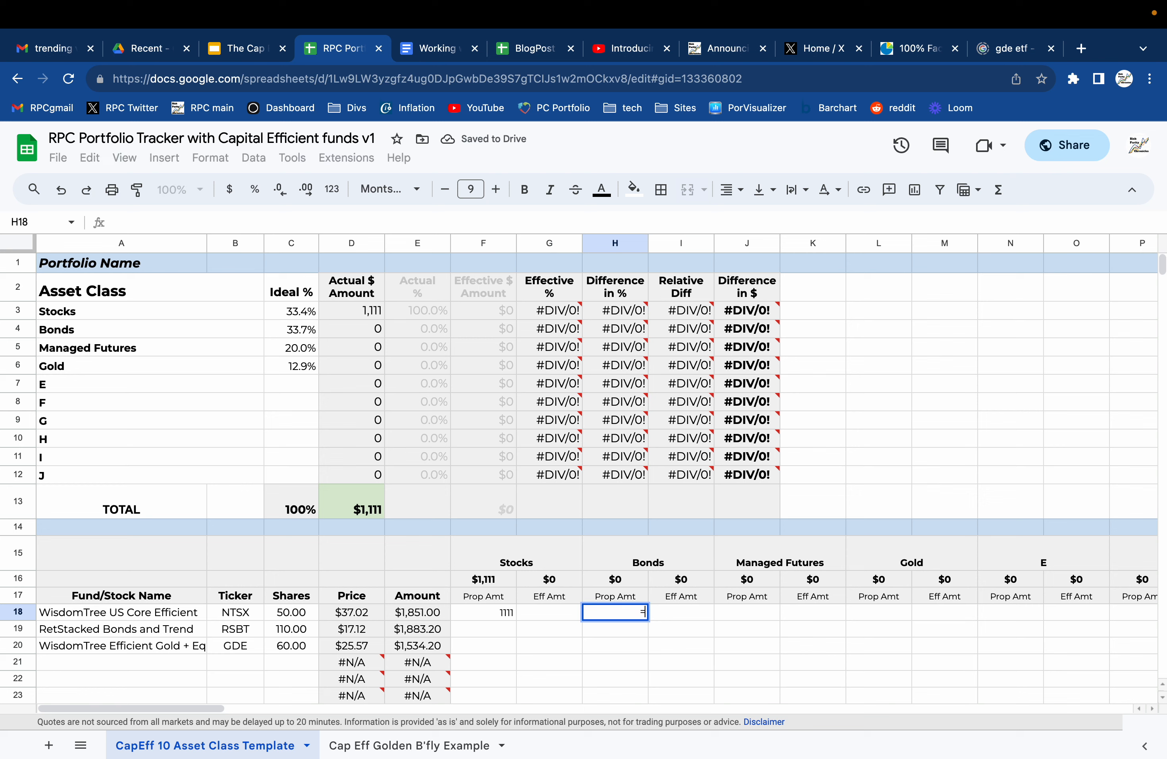
{"action": "left_click", "coordinate": [413, 614]}
{"action": "type", "text": "*.4"}
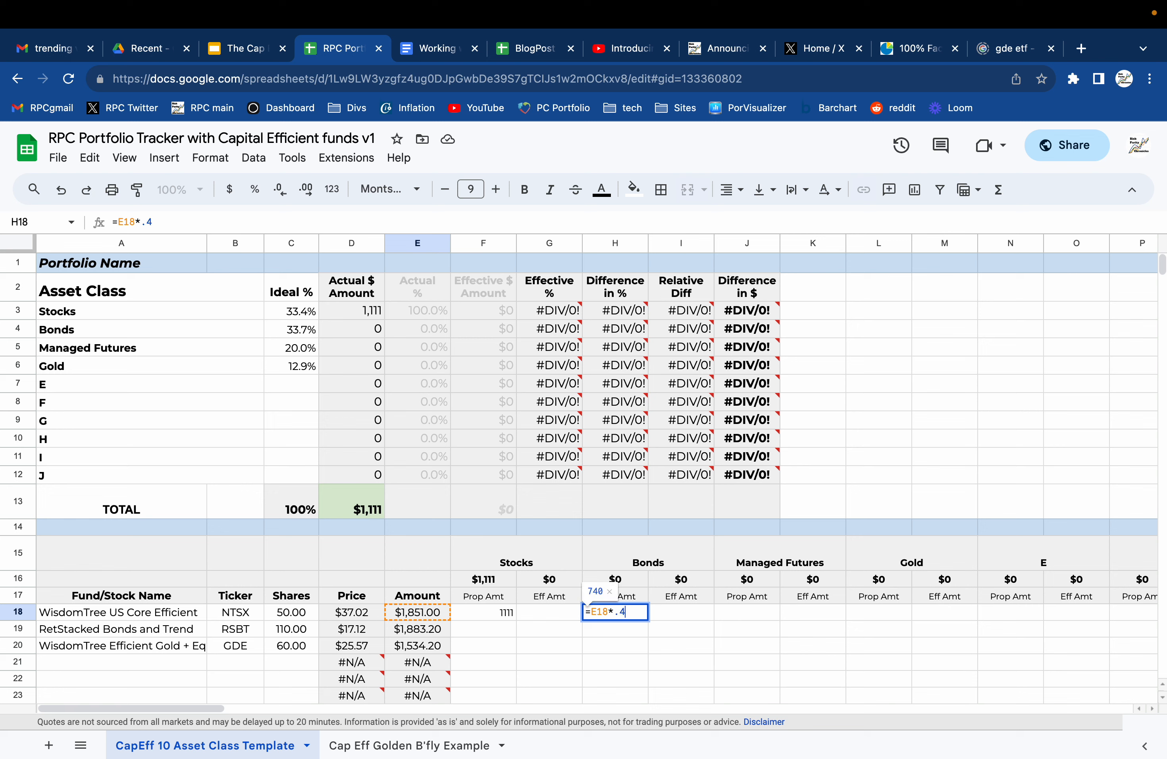
{"action": "key", "text": "Return"}
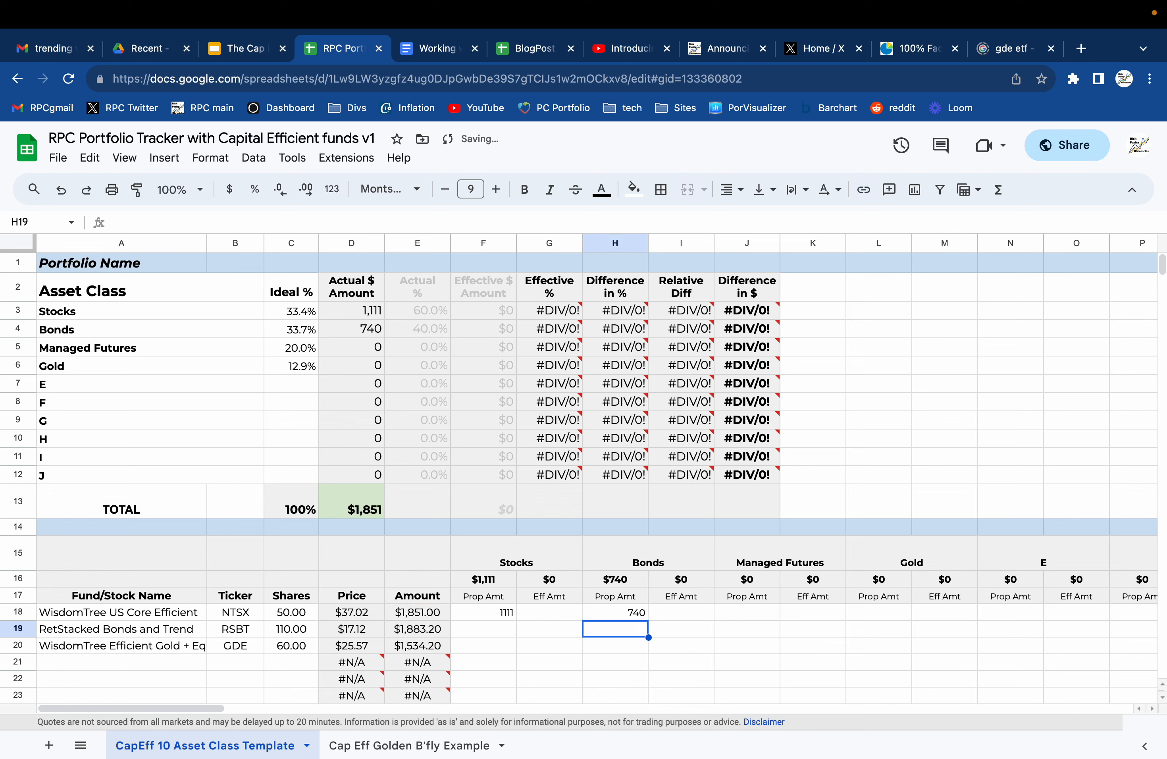
{"action": "key", "text": "Up"}
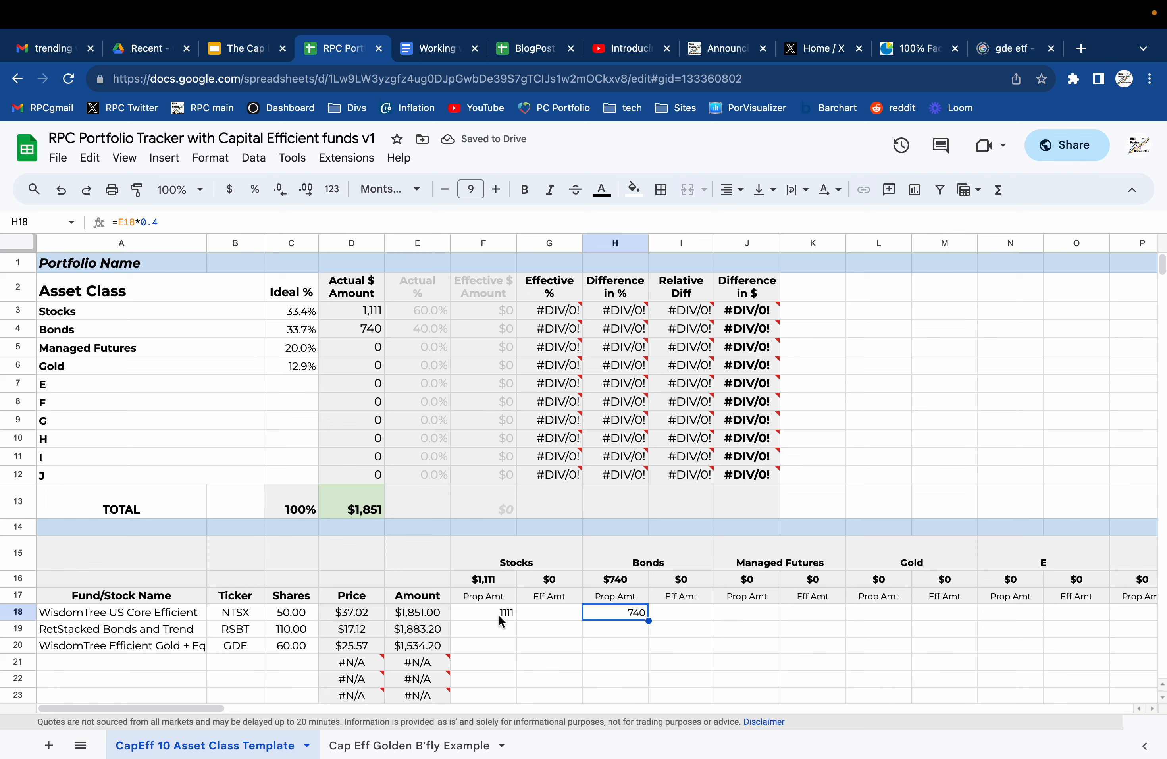
{"action": "left_click_drag", "start_coordinate": [502, 618], "coordinate": [616, 622]}
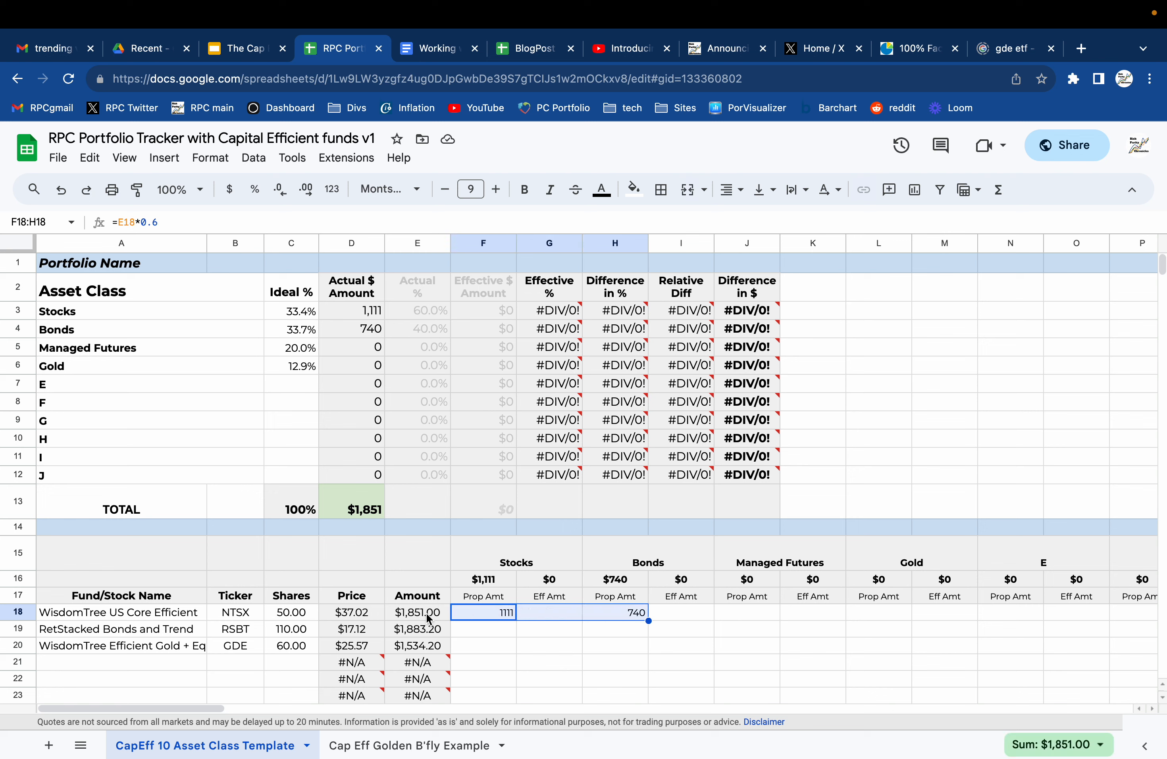
{"action": "left_click", "coordinate": [483, 614]}
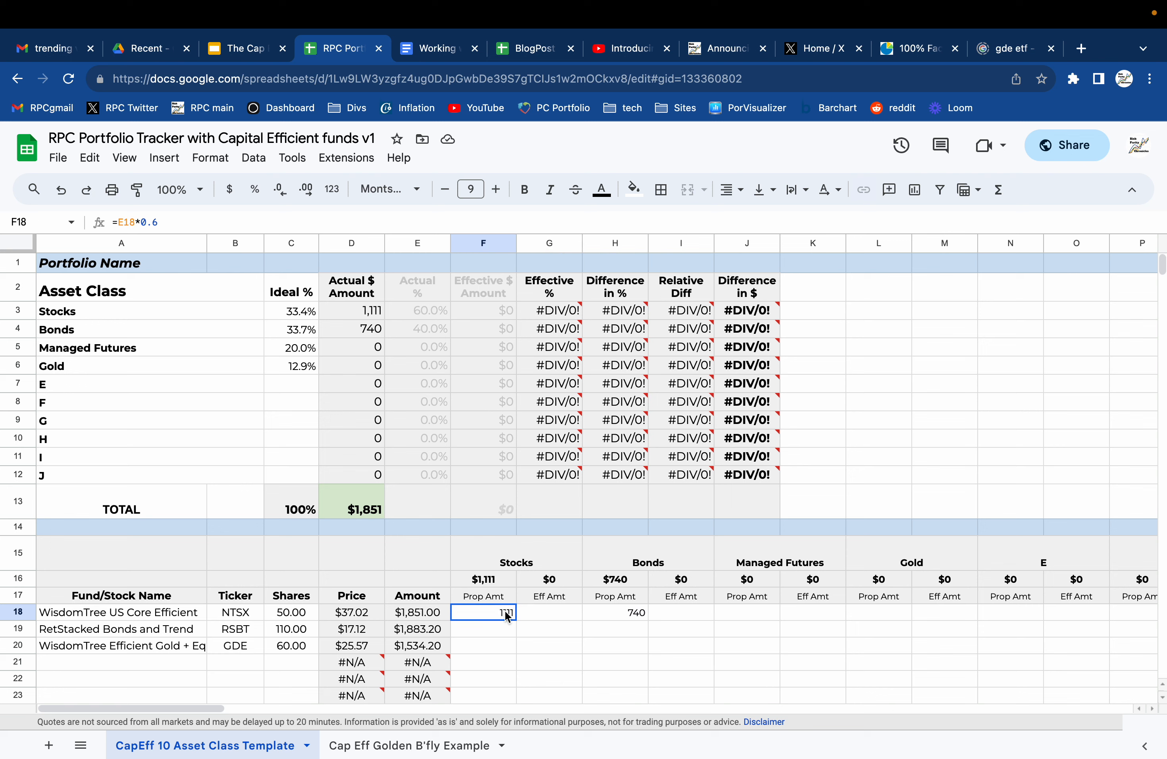
{"action": "left_click_drag", "start_coordinate": [506, 616], "coordinate": [619, 617]}
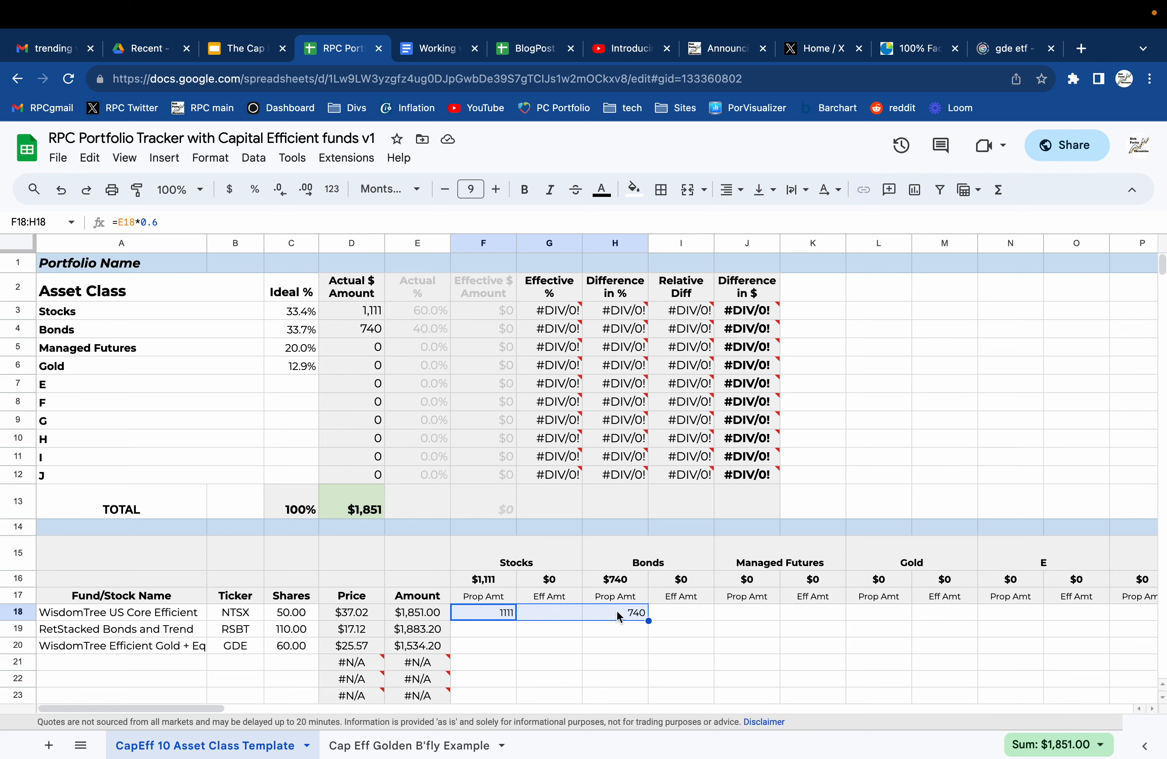
Enter NTSX's effective Stocks amount in G18 as E18 multiplied by 0.9.
{"action": "left_click", "coordinate": [552, 625]}
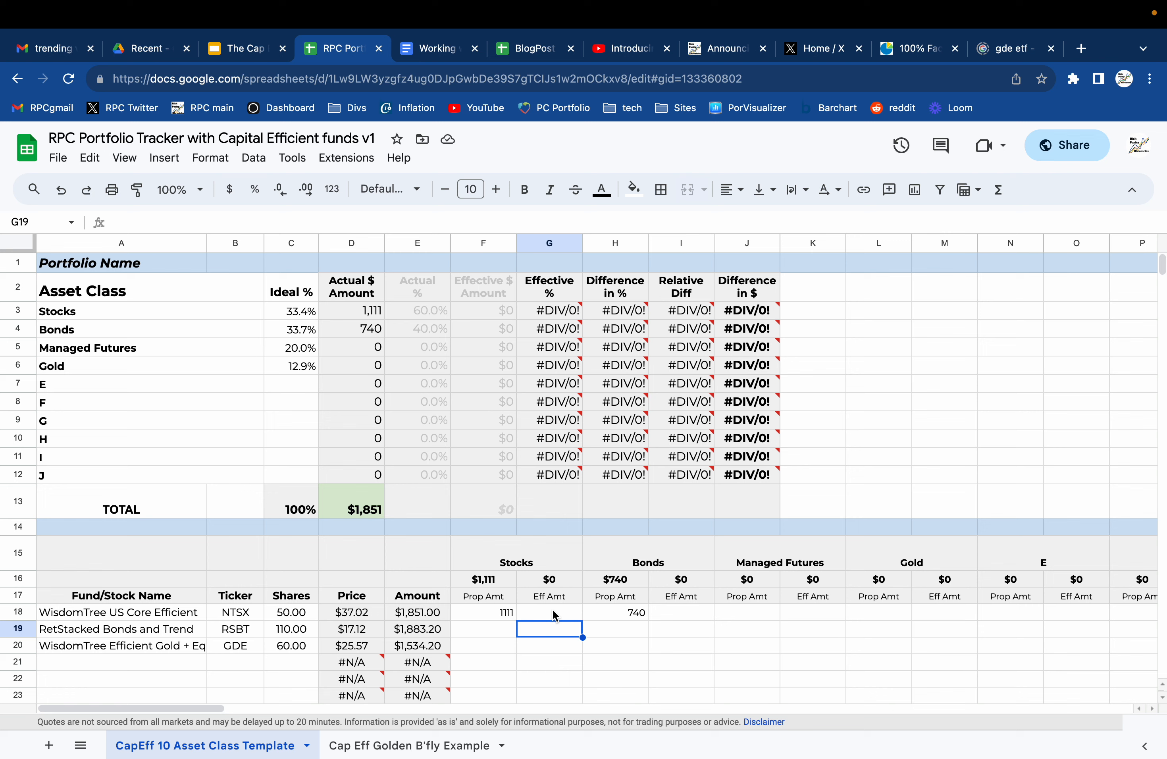
{"action": "left_click", "coordinate": [553, 609]}
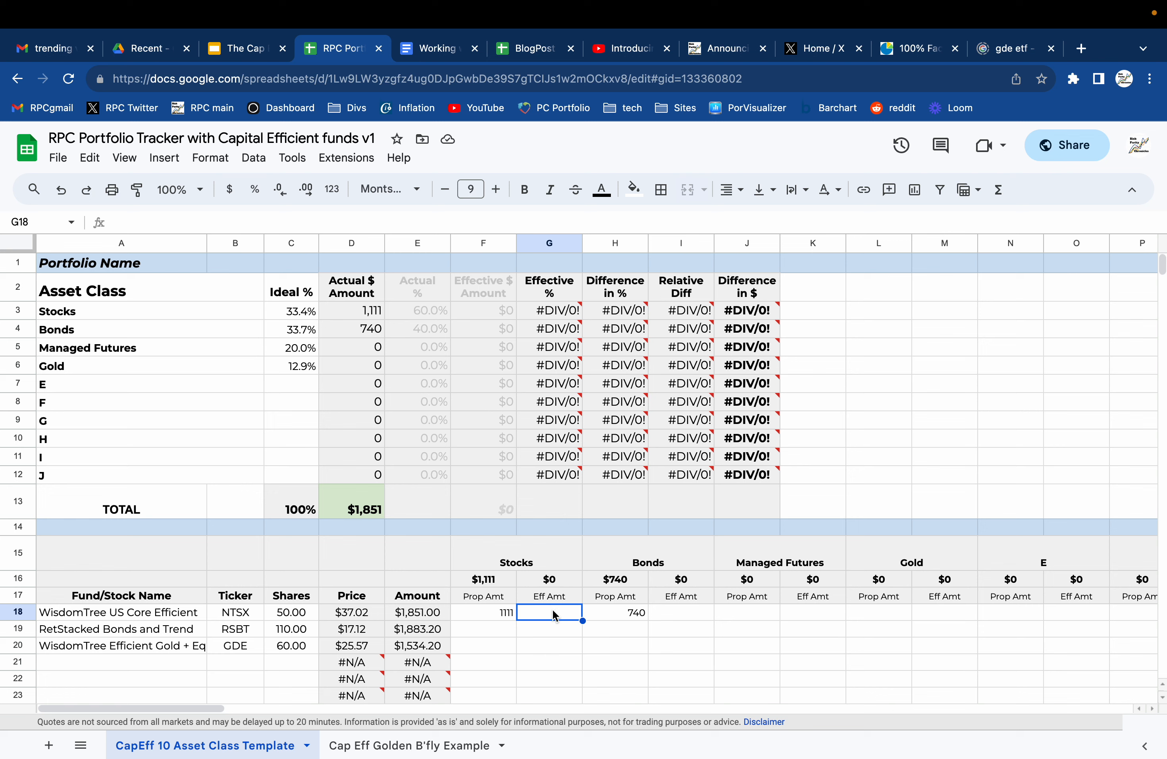
{"action": "type", "text": "="}
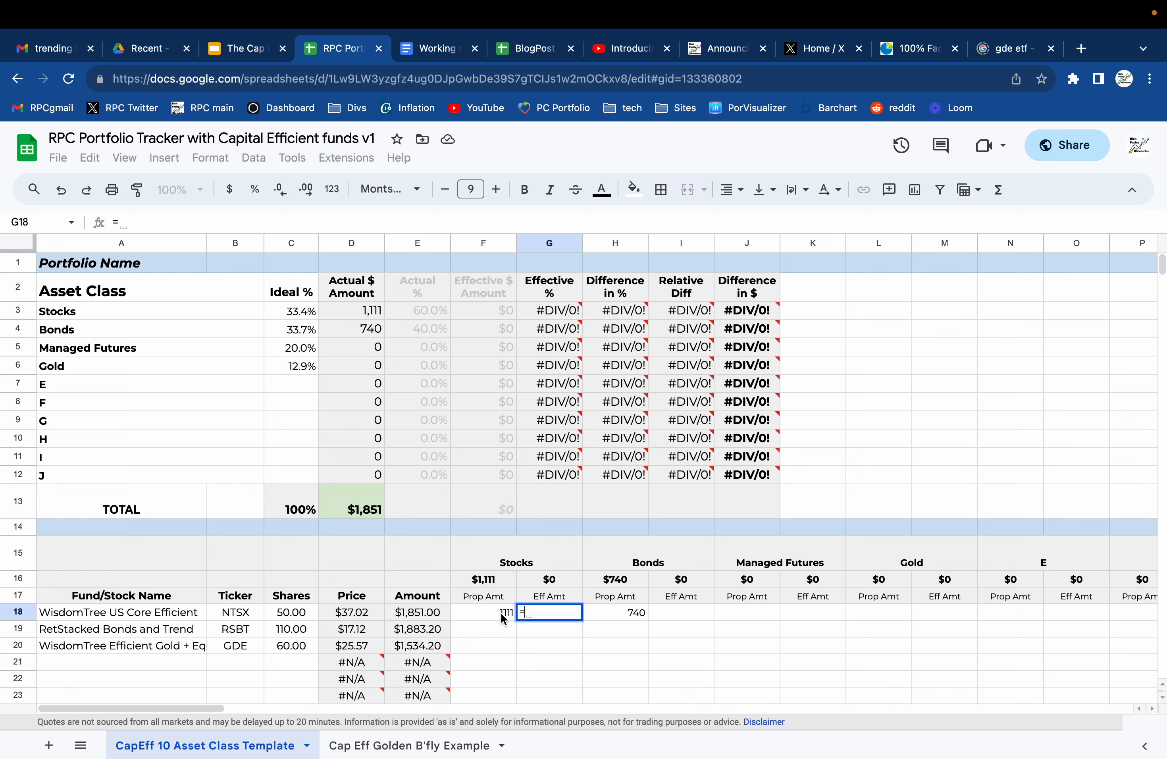
{"action": "left_click", "coordinate": [434, 611]}
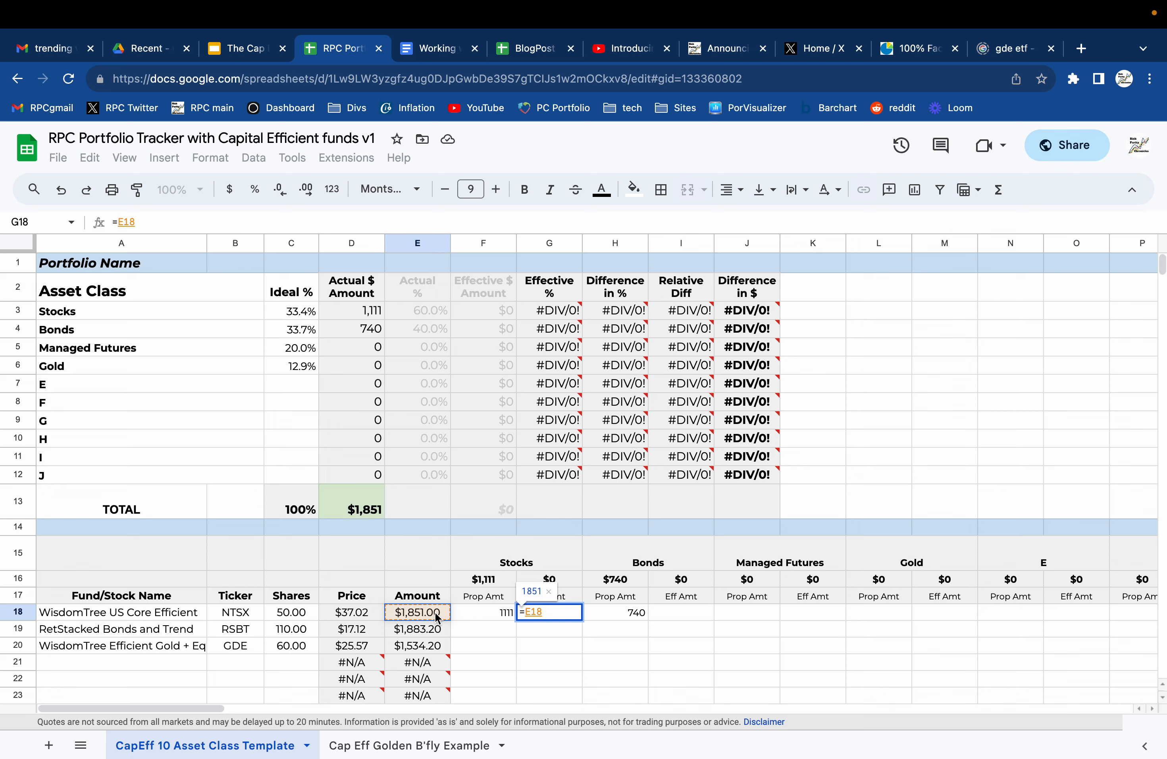
{"action": "type", "text": "*.9"}
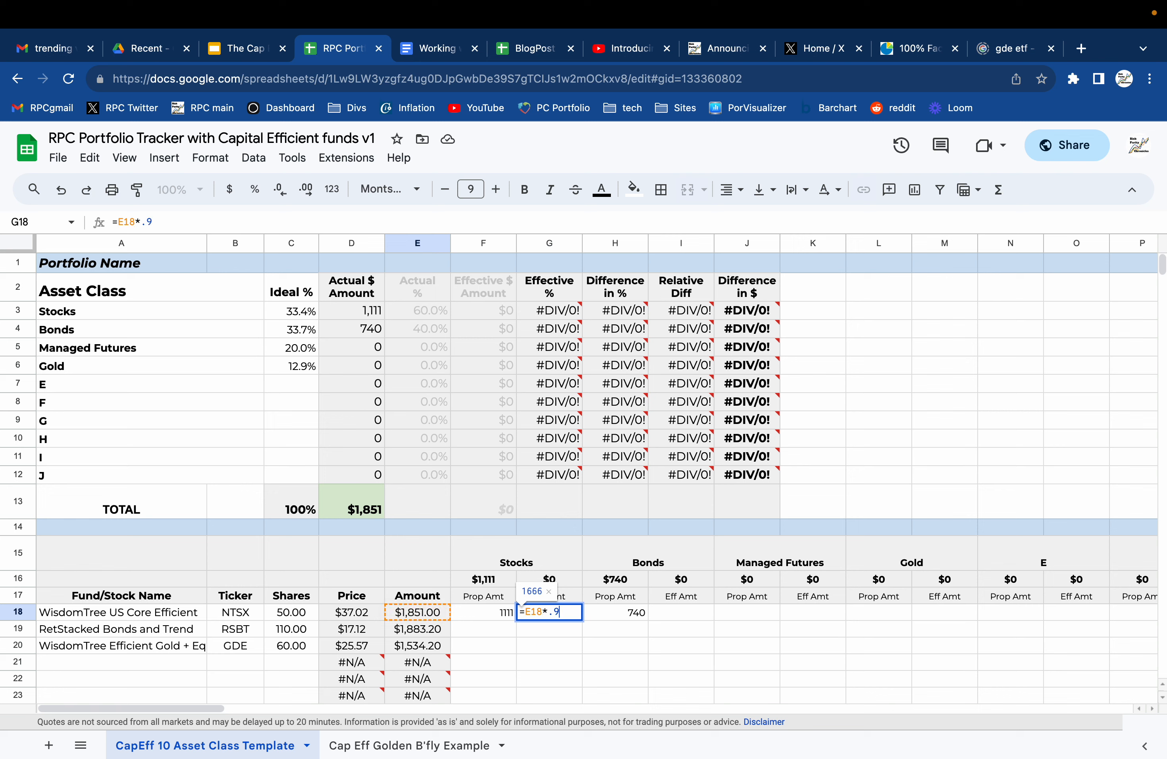
{"action": "key", "text": "Return"}
Enter NTSX's effective Bonds amount in I18 as E18 multiplied by 0.6.
{"action": "key", "text": "Up"}
{"action": "key", "text": "Up"}
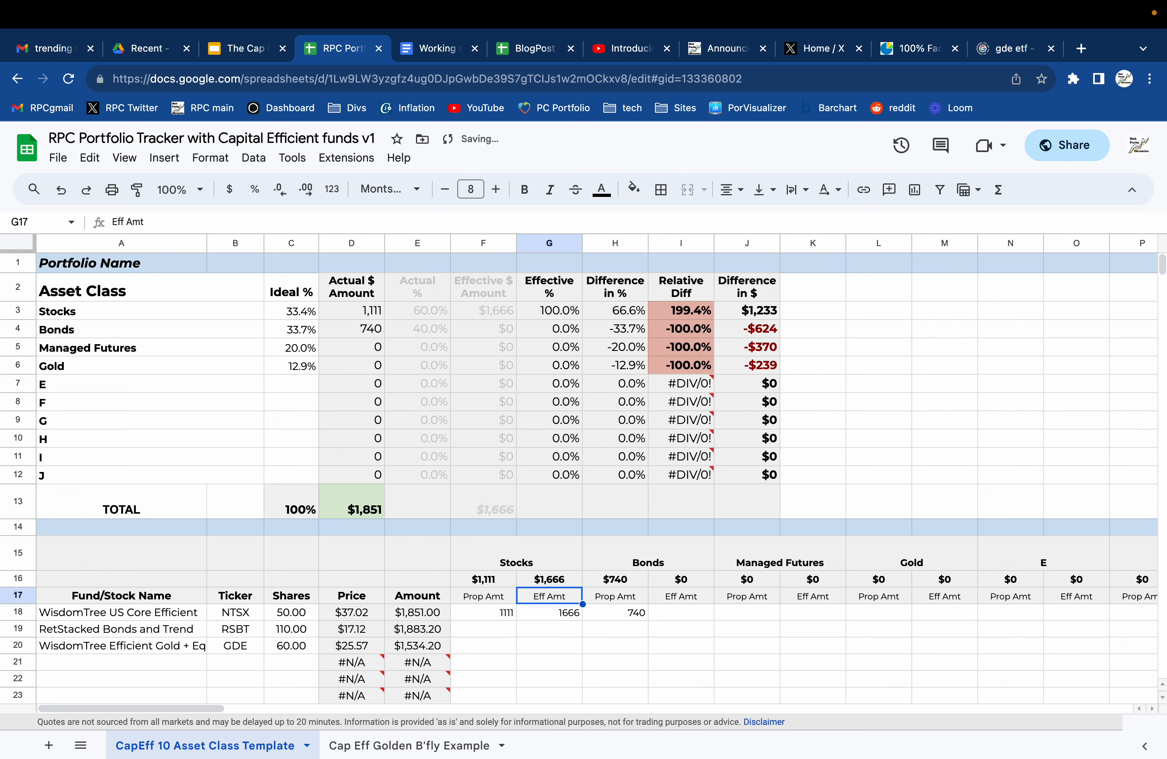
{"action": "key", "text": "Right"}
{"action": "key", "text": "Down"}
{"action": "key", "text": "Right"}
{"action": "type", "text": "="}
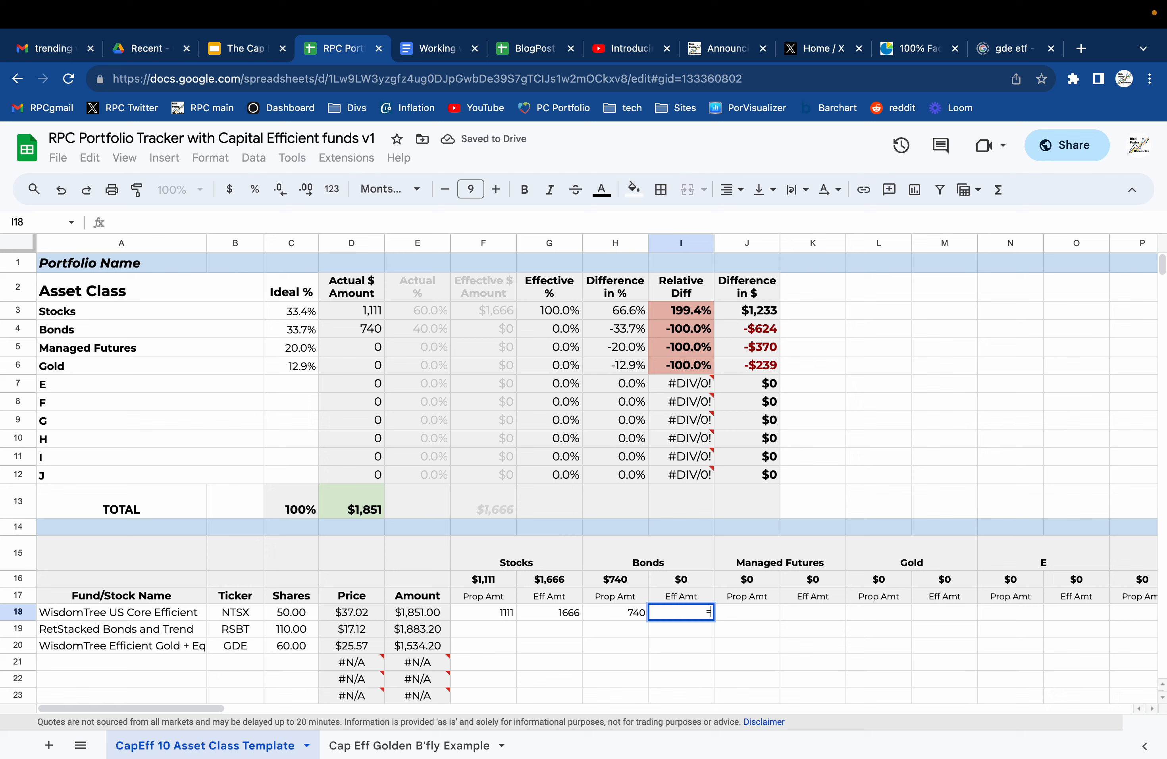
{"action": "left_click", "coordinate": [404, 614]}
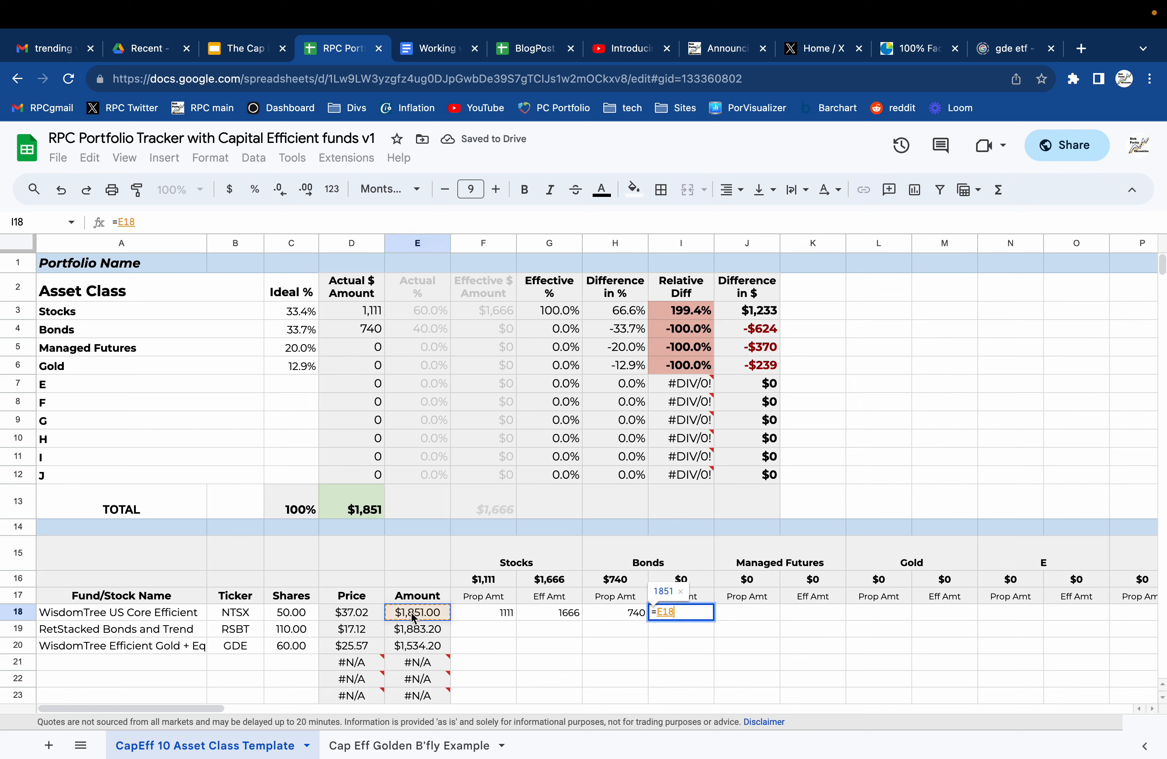
{"action": "type", "text": "*.6"}
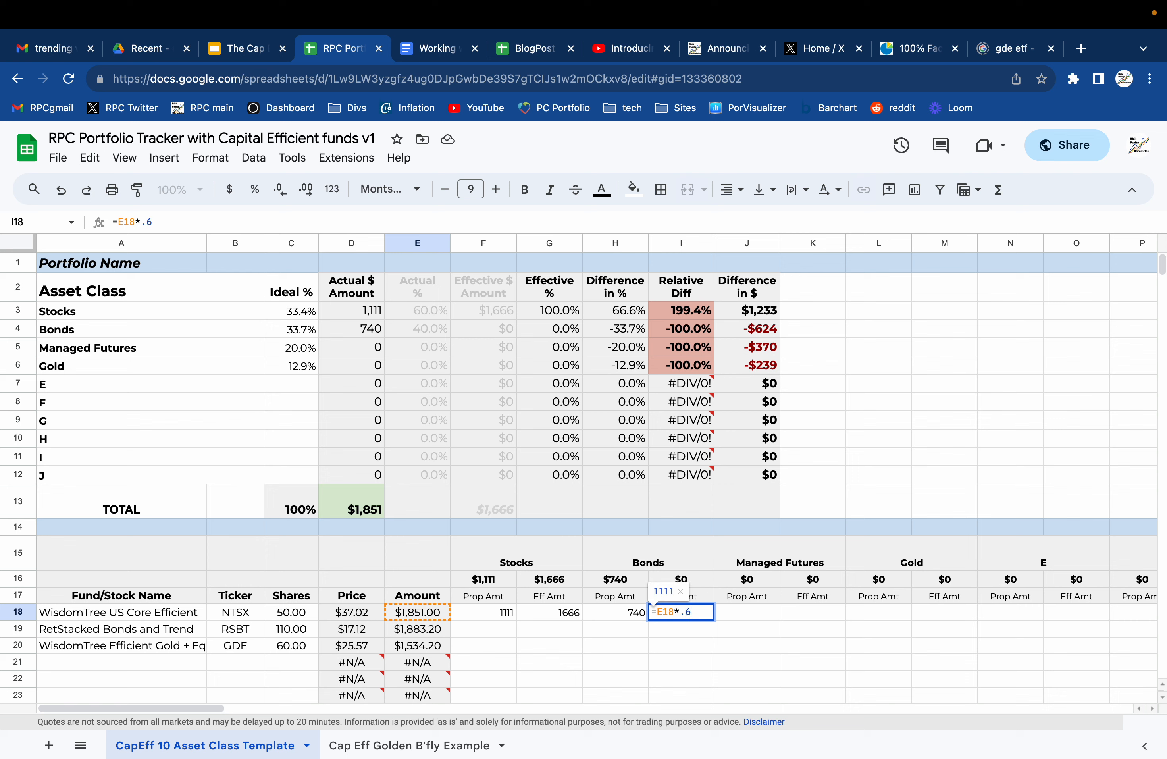
{"action": "key", "text": "Return"}
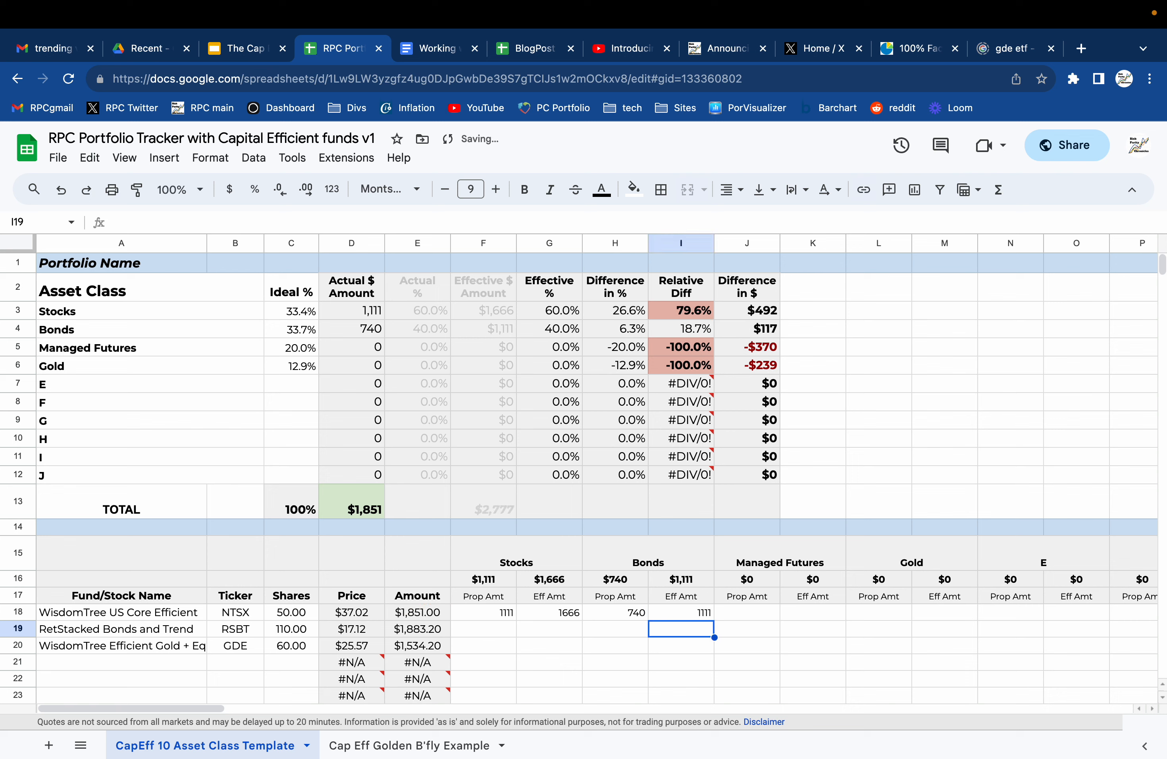
Enter RSBT's proportional Bonds amount in H19 as its fund amount E19 multiplied by 0.5.
{"action": "key", "text": "Left"}
{"action": "key", "text": "Left"}
{"action": "key", "text": "Left"}
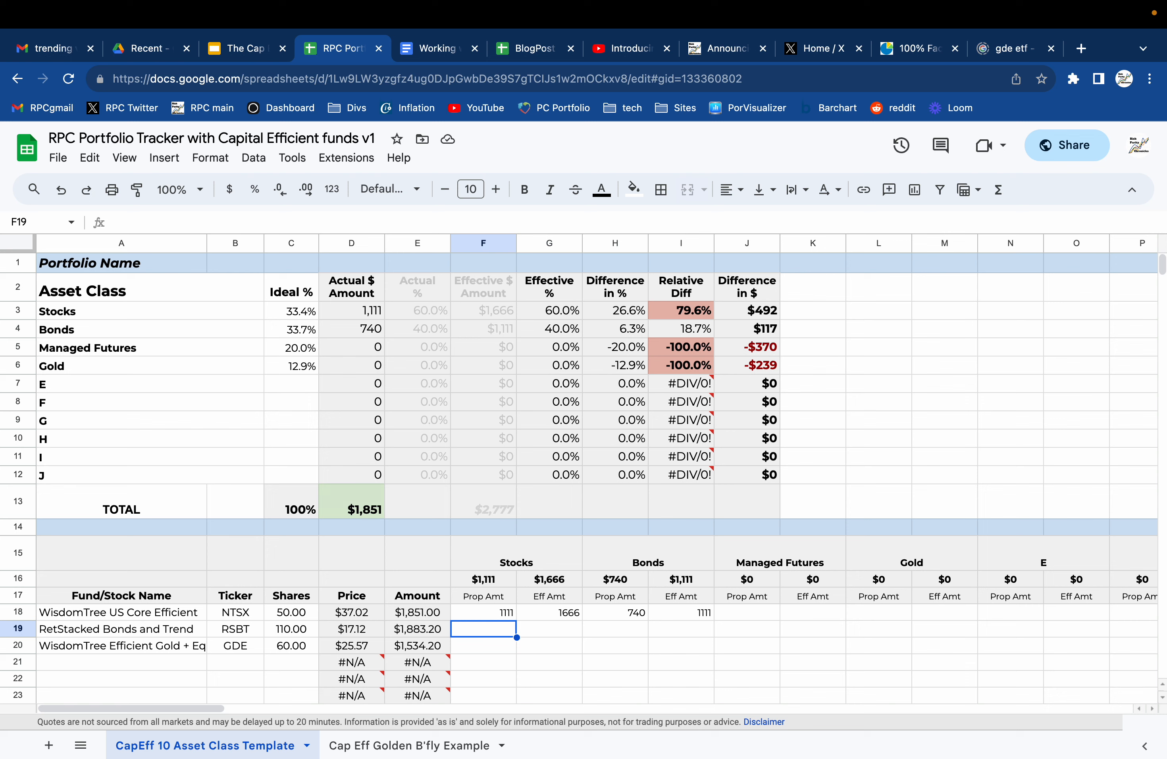
{"action": "key", "text": "Right"}
{"action": "key", "text": "Right"}
{"action": "key", "text": "Right"}
{"action": "key", "text": "Left"}
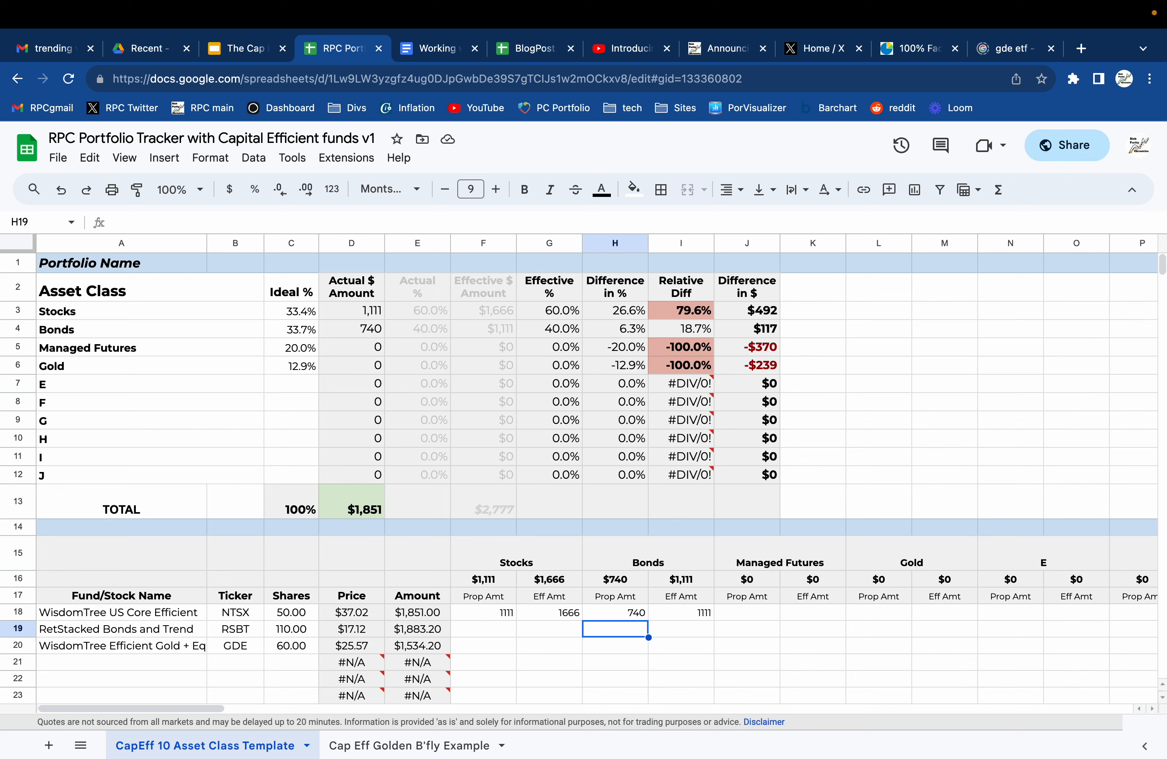
{"action": "type", "text": "="}
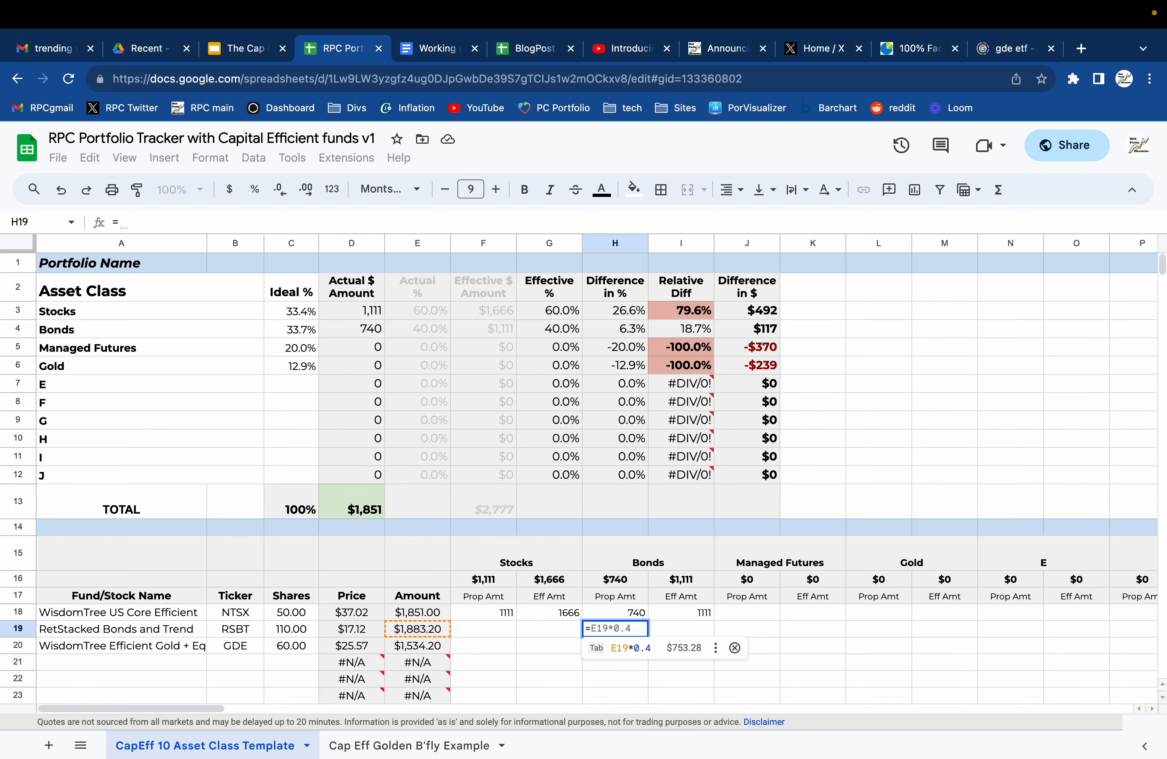
{"action": "left_click", "coordinate": [407, 632]}
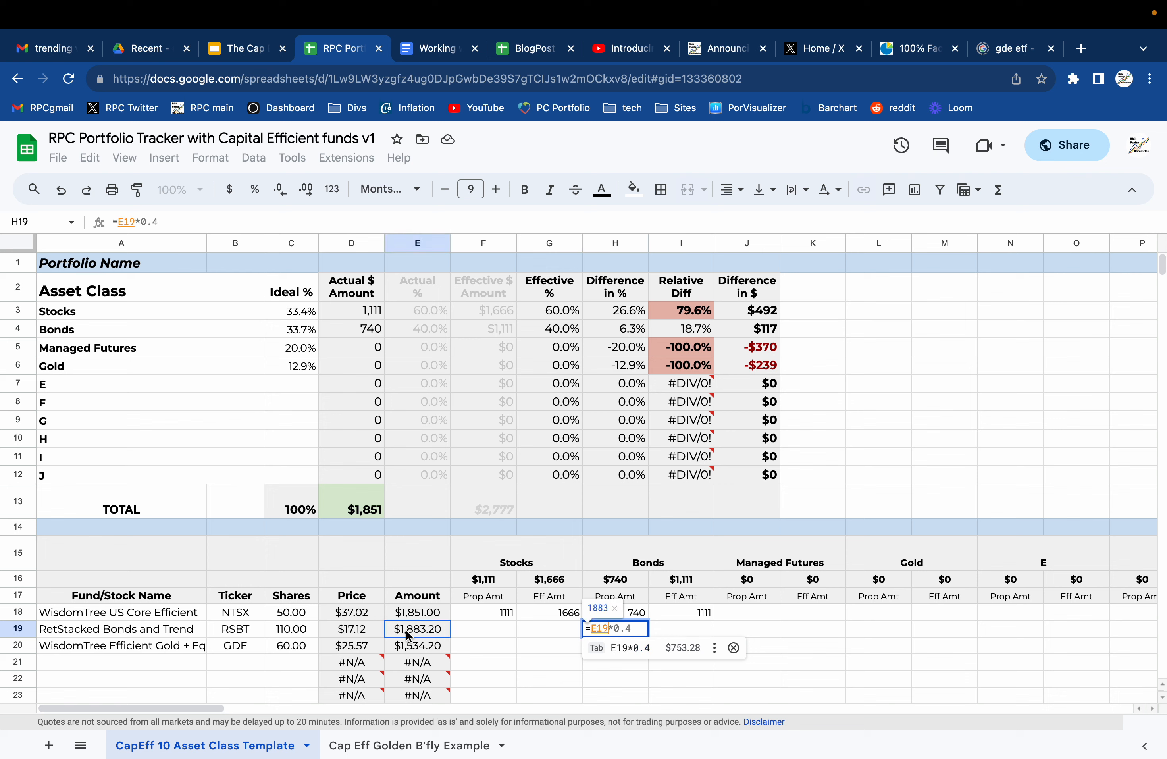
{"action": "type", "text": "*0.5"}
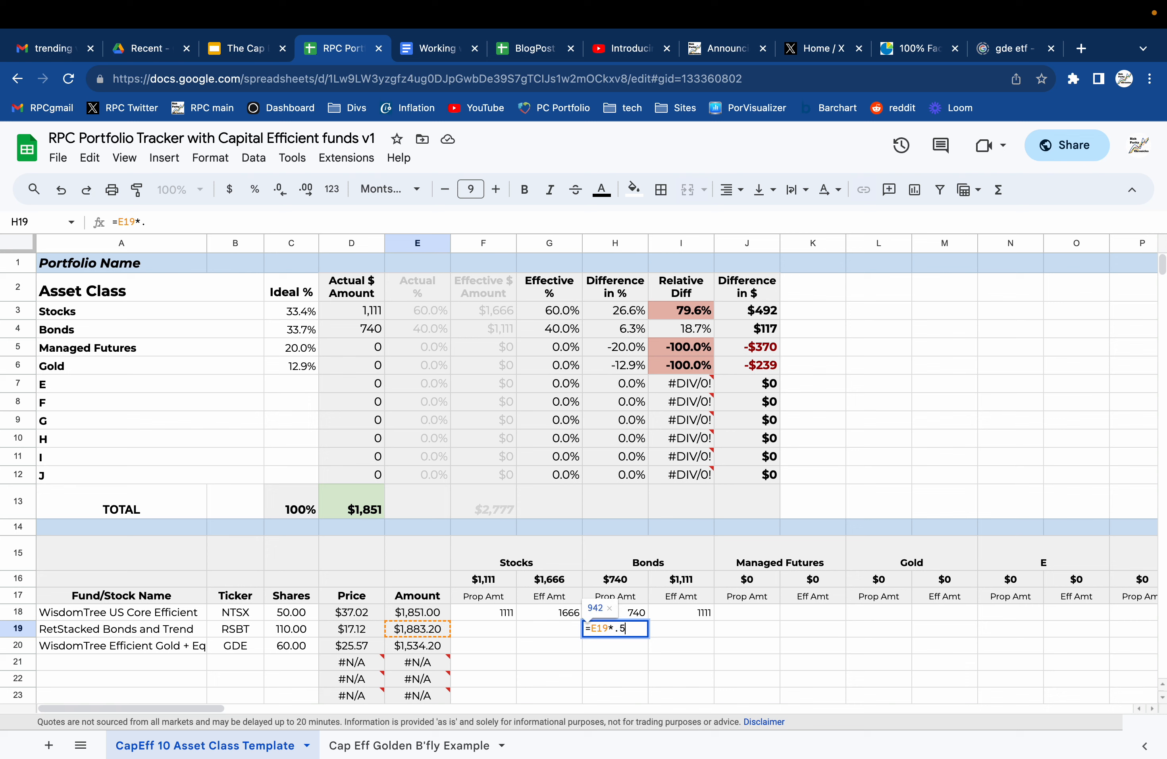
{"action": "key", "text": "Return"}
{"action": "key", "text": "Up"}
{"action": "key", "text": "Right"}
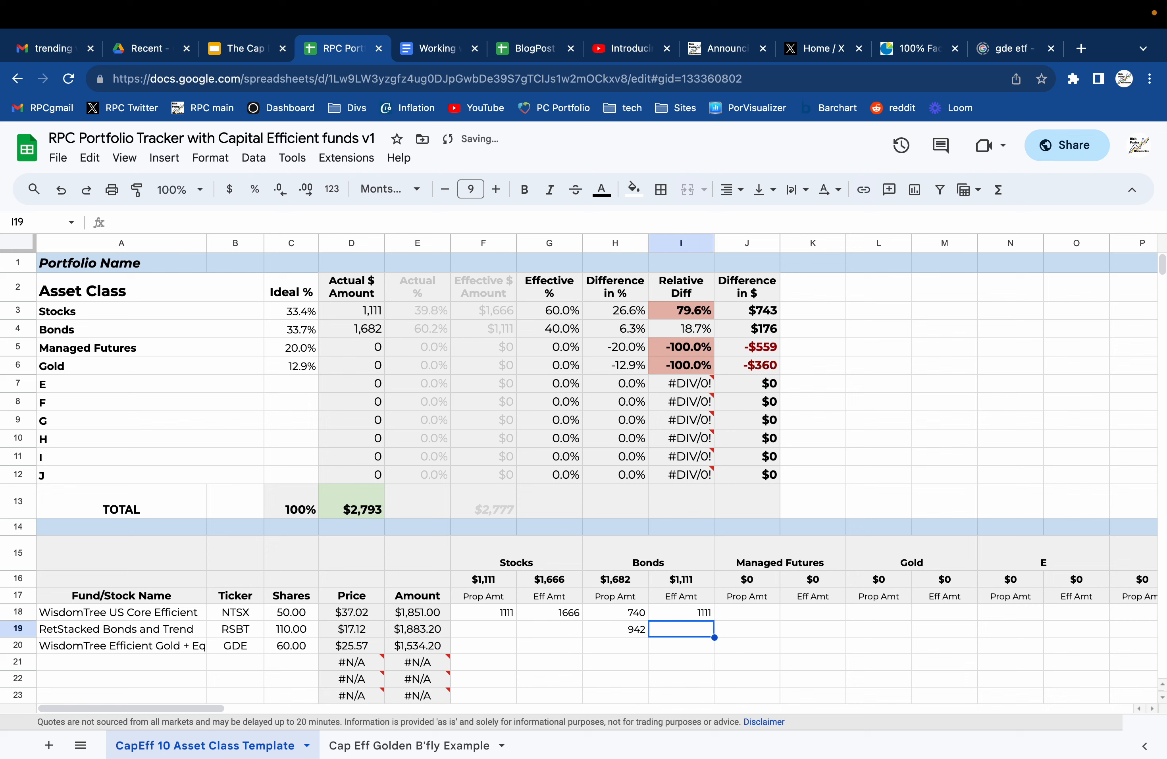
Enter RSBT's effective Bonds amount in I19 as its fund amount E19 multiplied by 1.
{"action": "type", "text": "="}
{"action": "left_click", "coordinate": [405, 627]}
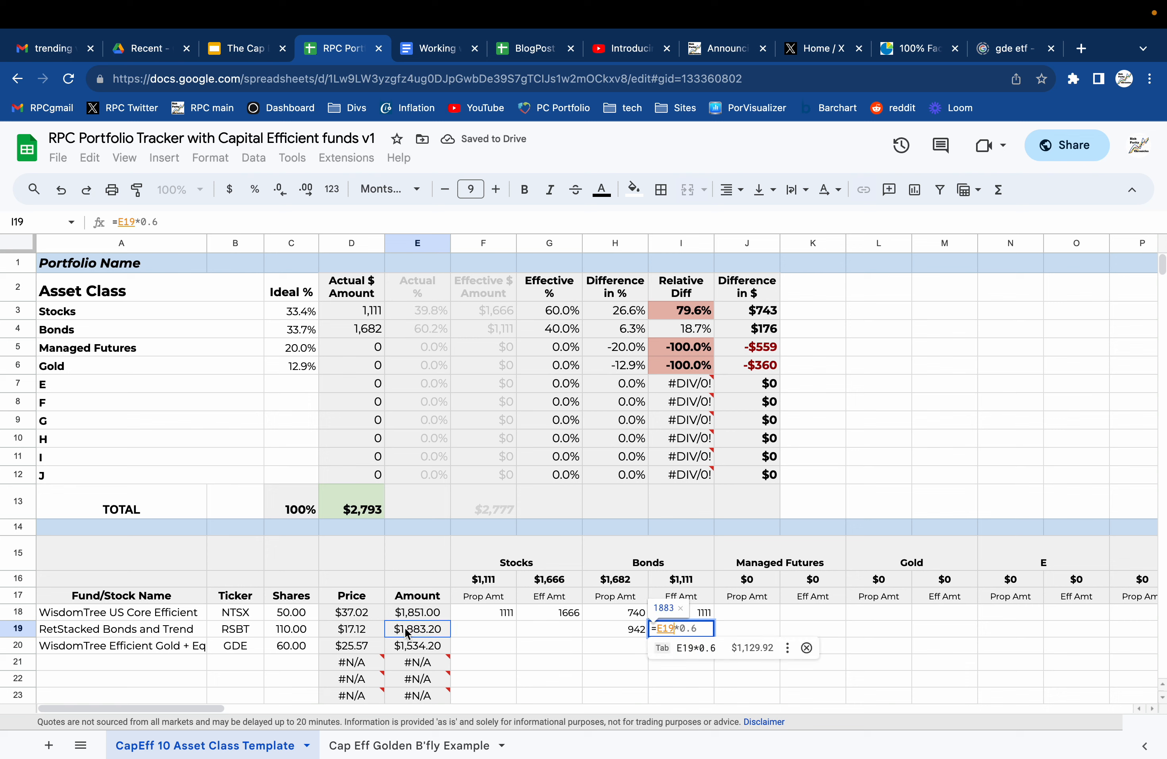
{"action": "key", "text": "Tab"}
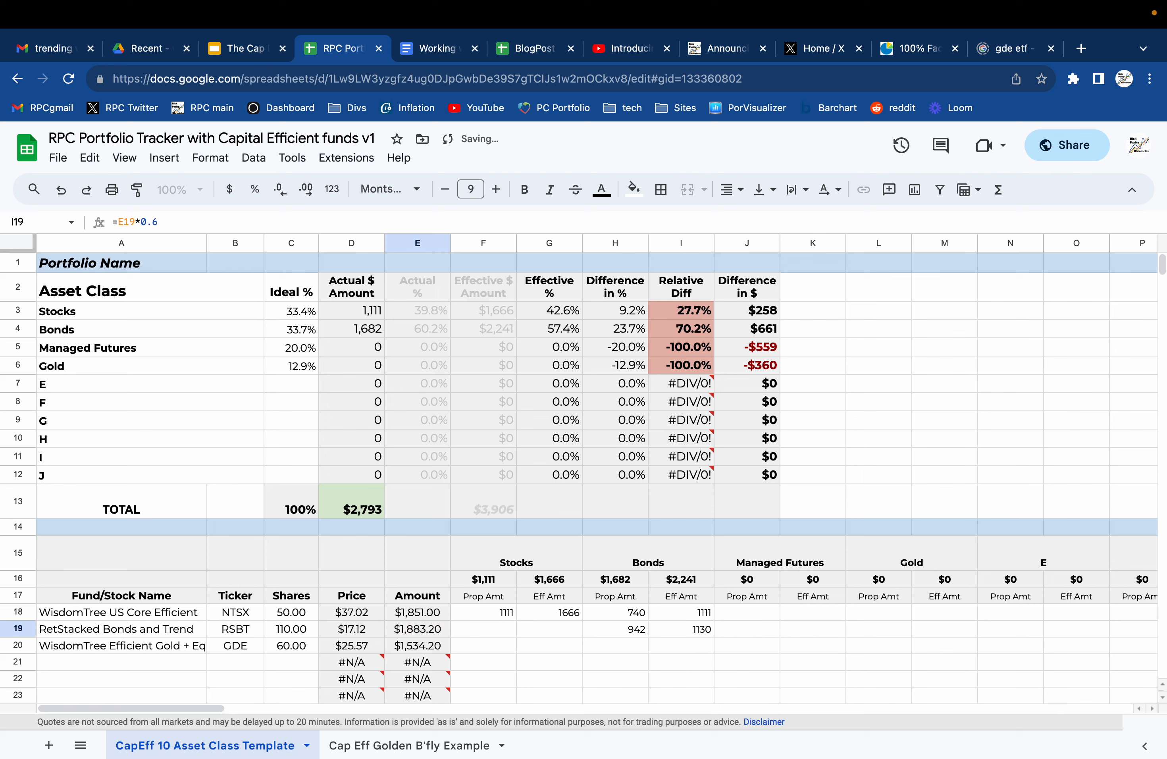
{"action": "left_click", "coordinate": [659, 624]}
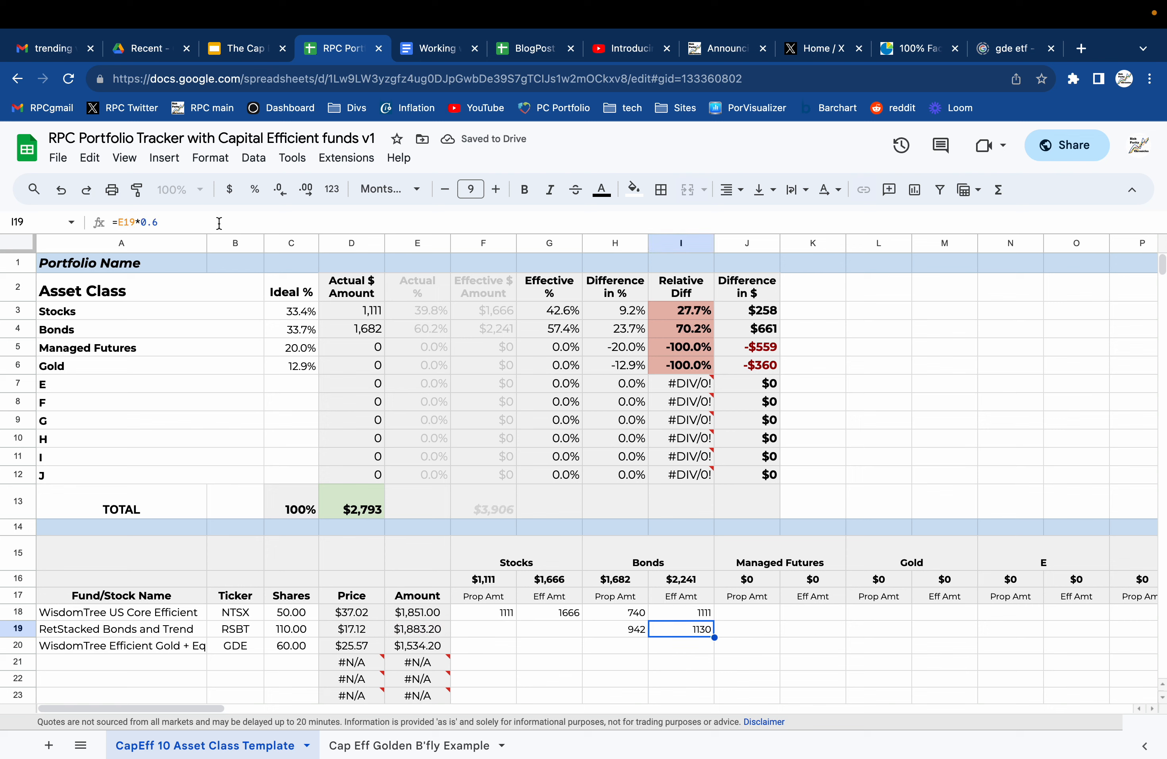
{"action": "key", "text": "Return"}
{"action": "key", "text": "BackSpace"}
{"action": "key", "text": "BackSpace"}
{"action": "key", "text": "BackSpace"}
{"action": "type", "text": "1"}
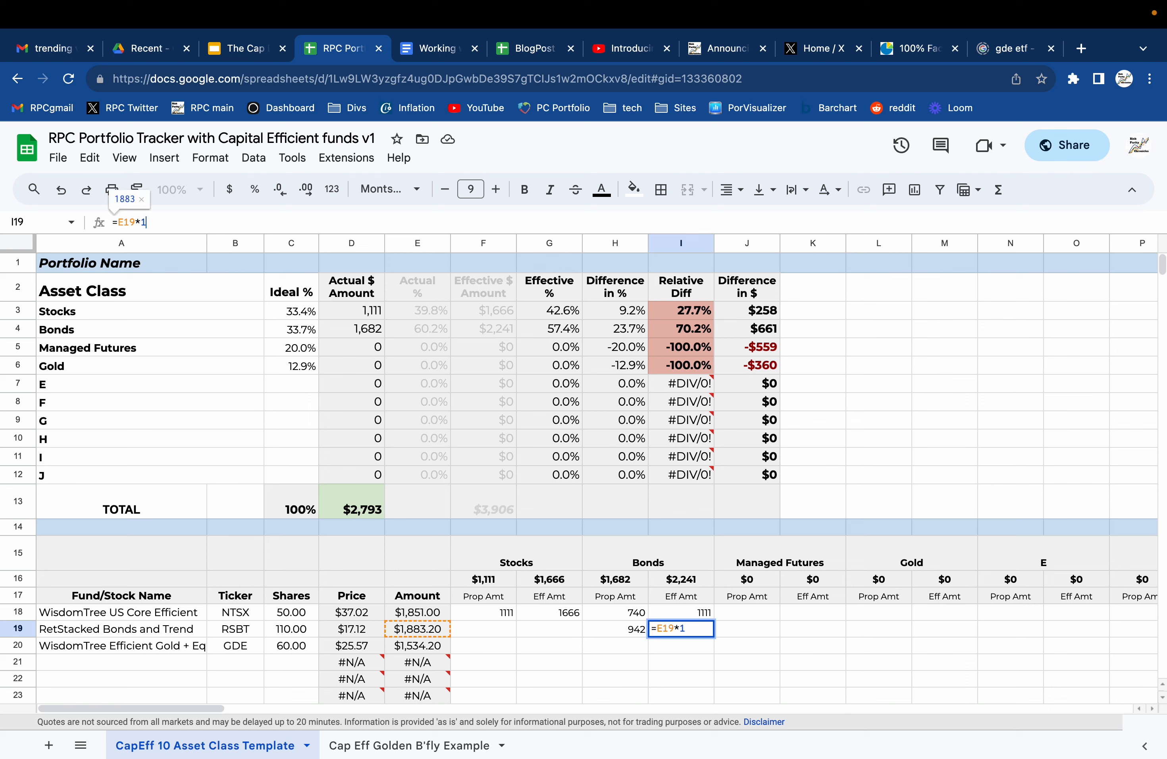
{"action": "key", "text": "Return"}
{"action": "key", "text": "Up"}
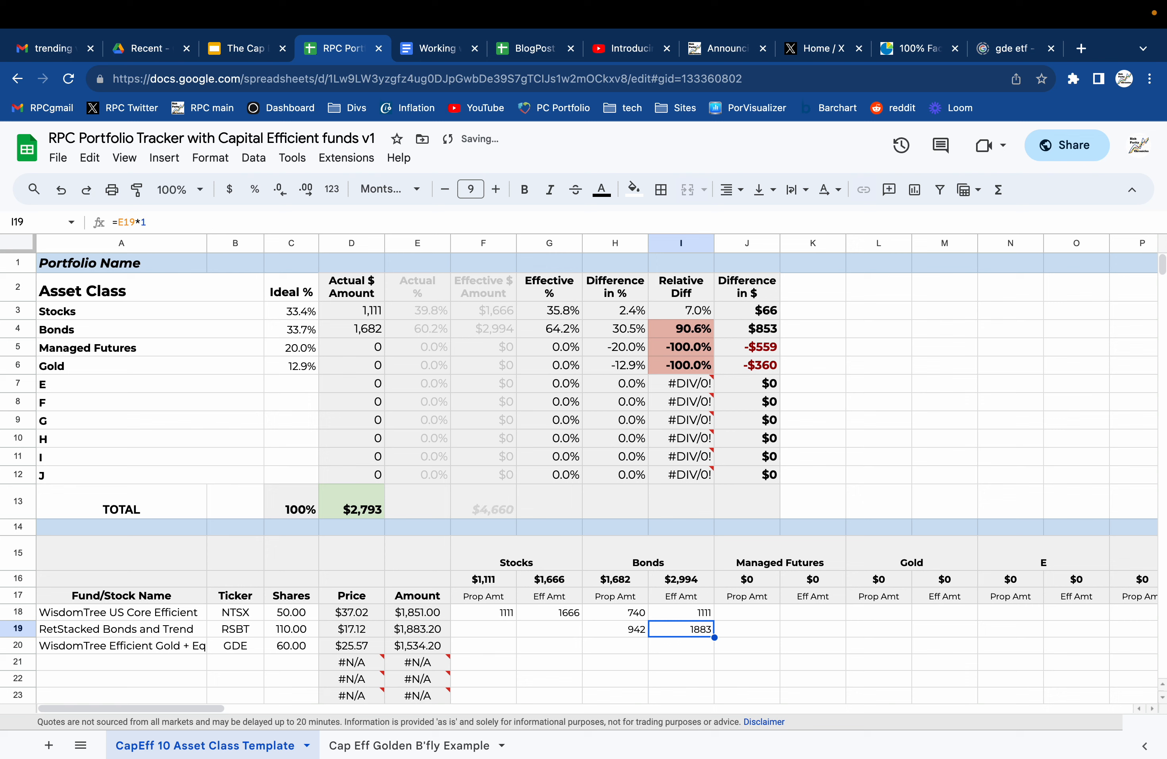
Enter RSBT's proportional Managed Futures amount in J19 as half of its fund amount E19.
{"action": "key", "text": "Right"}
{"action": "type", "text": "="}
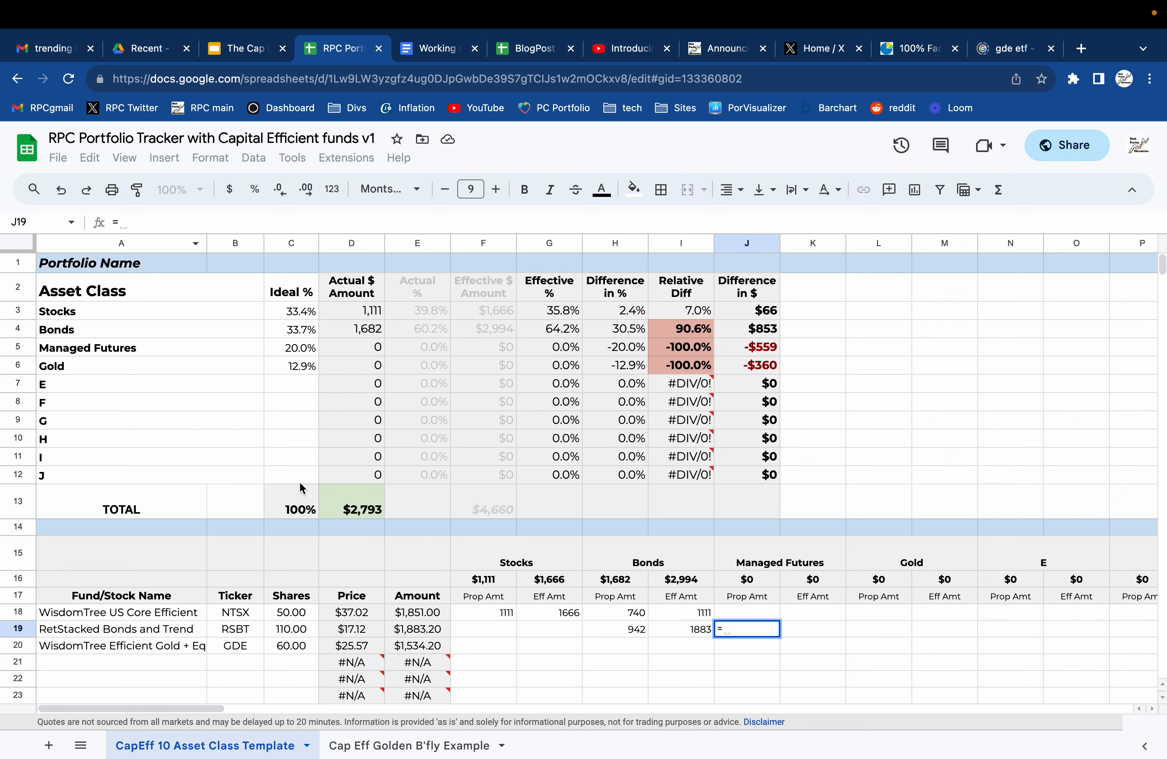
{"action": "left_click", "coordinate": [401, 629]}
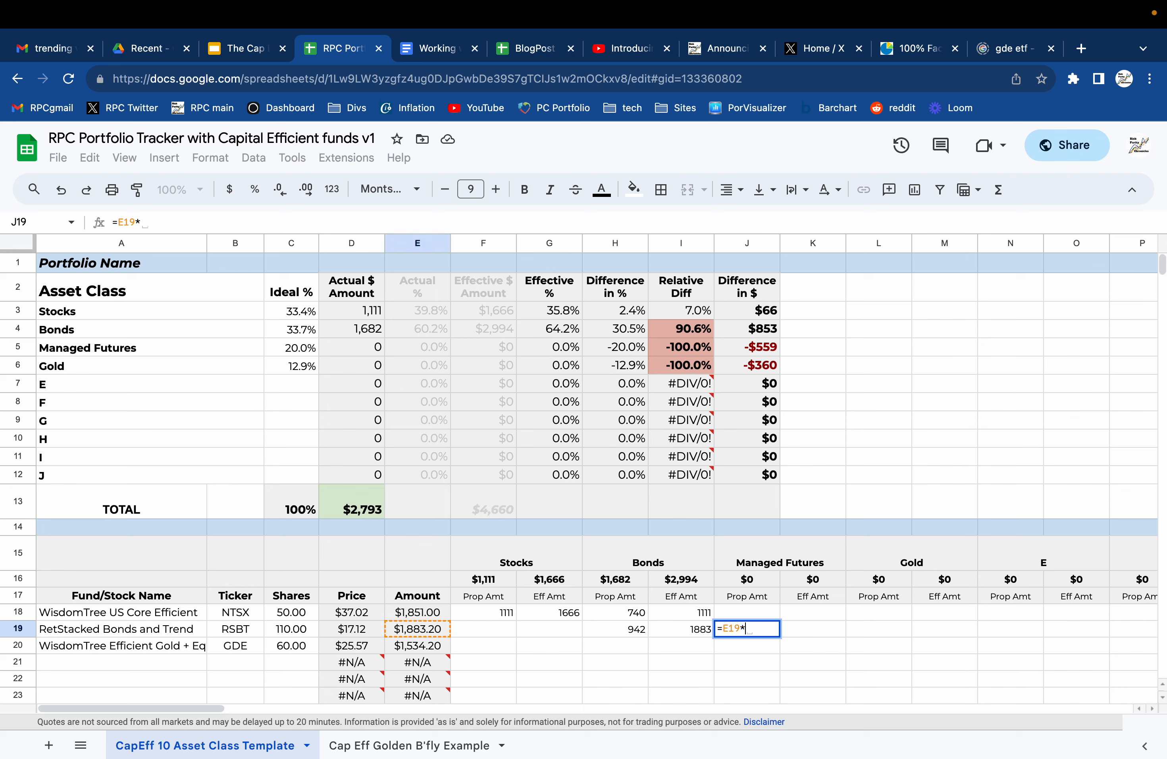
{"action": "type", "text": "/2"}
{"action": "key", "text": "Return"}
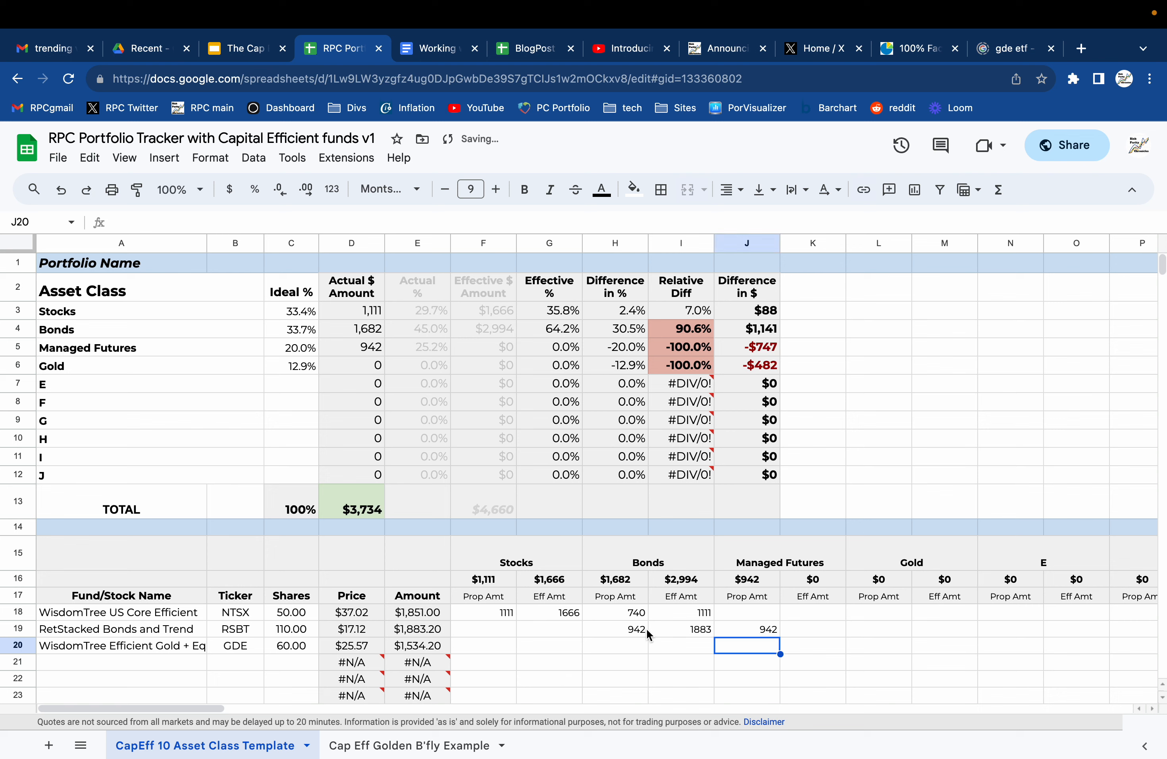
Enter RSBT's effective Managed Futures amount in K19 as the full fund amount from E19.
{"action": "left_click", "coordinate": [820, 633]}
{"action": "type", "text": "="}
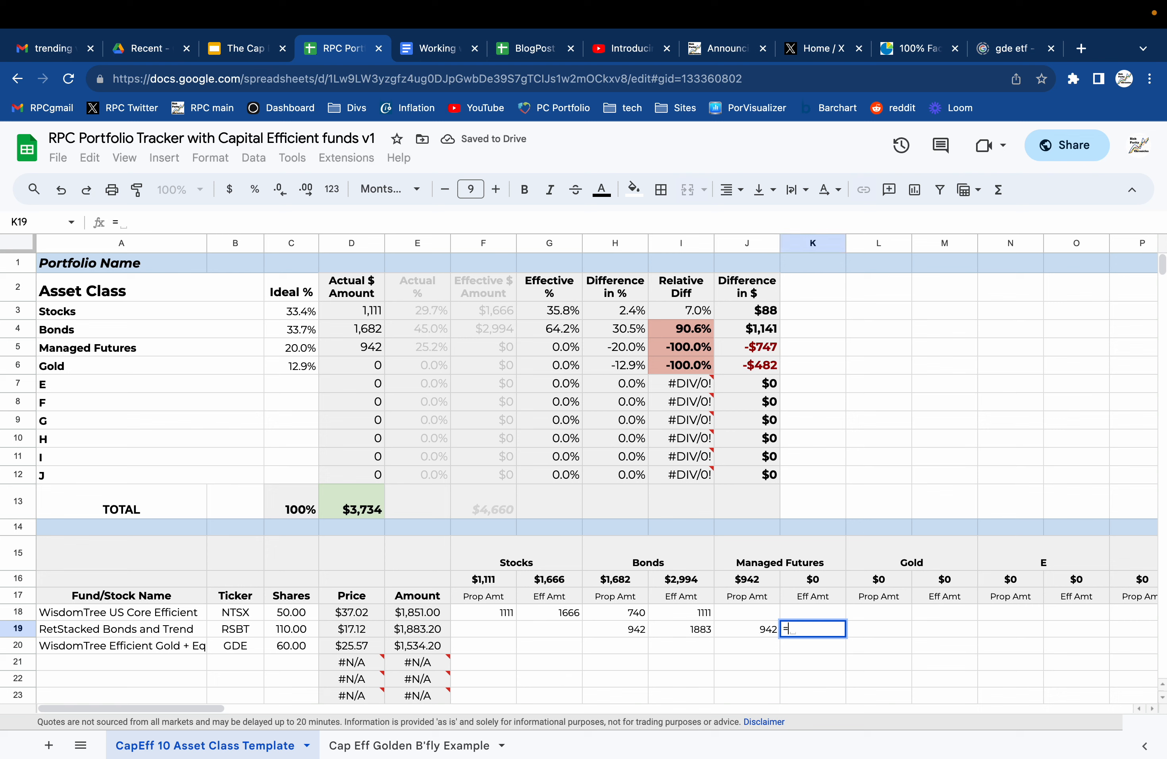
{"action": "left_click", "coordinate": [423, 635]}
{"action": "key", "text": "Return"}
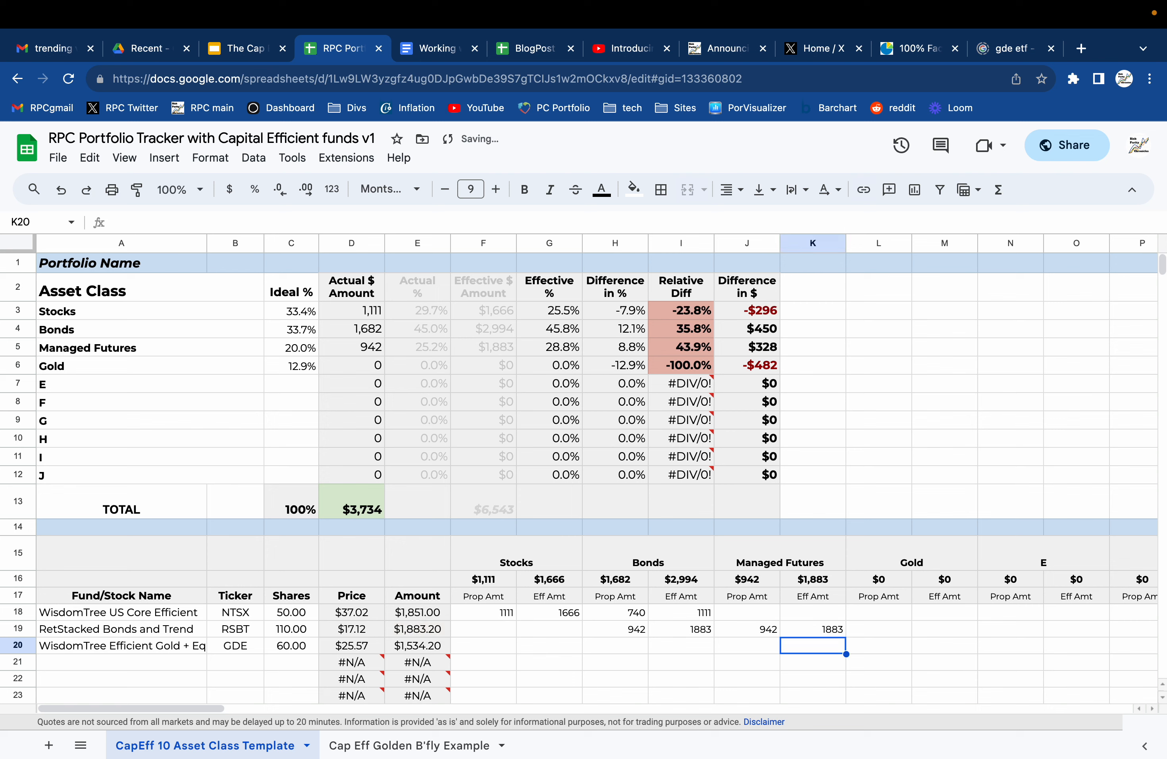
Enter GDE's proportional Stocks amount in F20 as its fund amount E20 multiplied by 0.5.
{"action": "key", "text": "Left"}
{"action": "key", "text": "Left"}
{"action": "key", "text": "Left"}
{"action": "key", "text": "Left"}
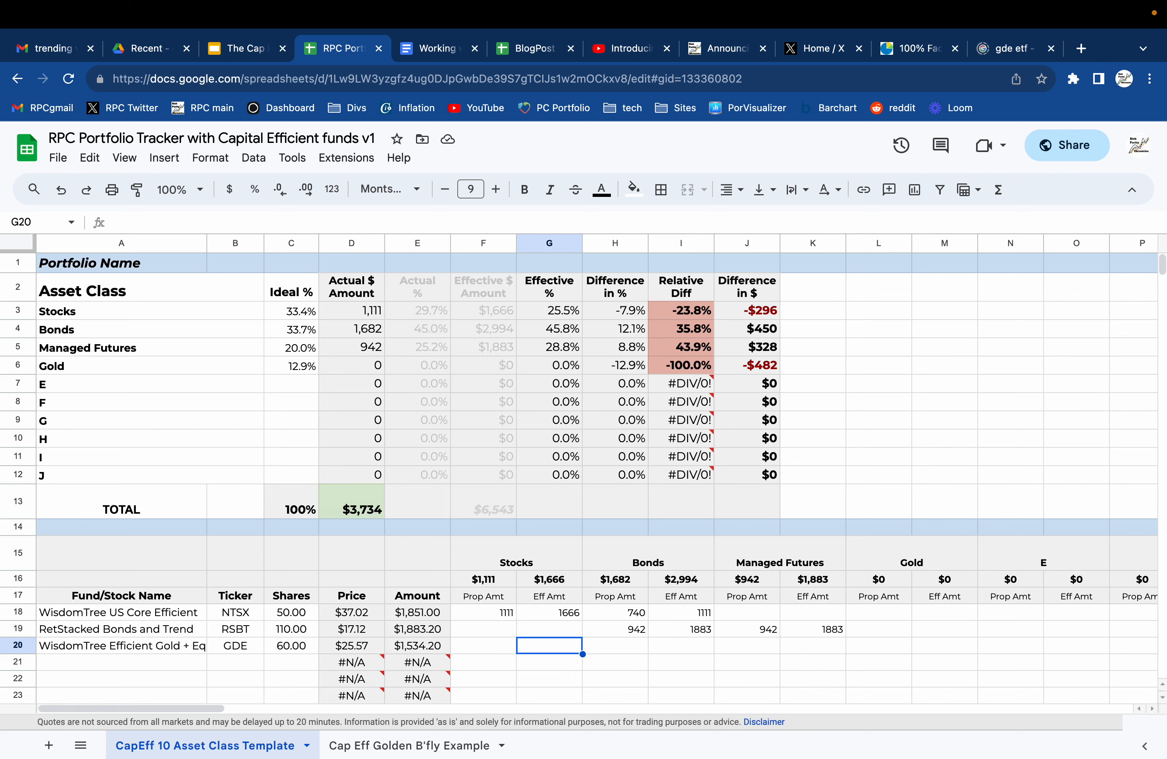
{"action": "left_click", "coordinate": [614, 646]}
{"action": "key", "text": "Left"}
{"action": "key", "text": "Left"}
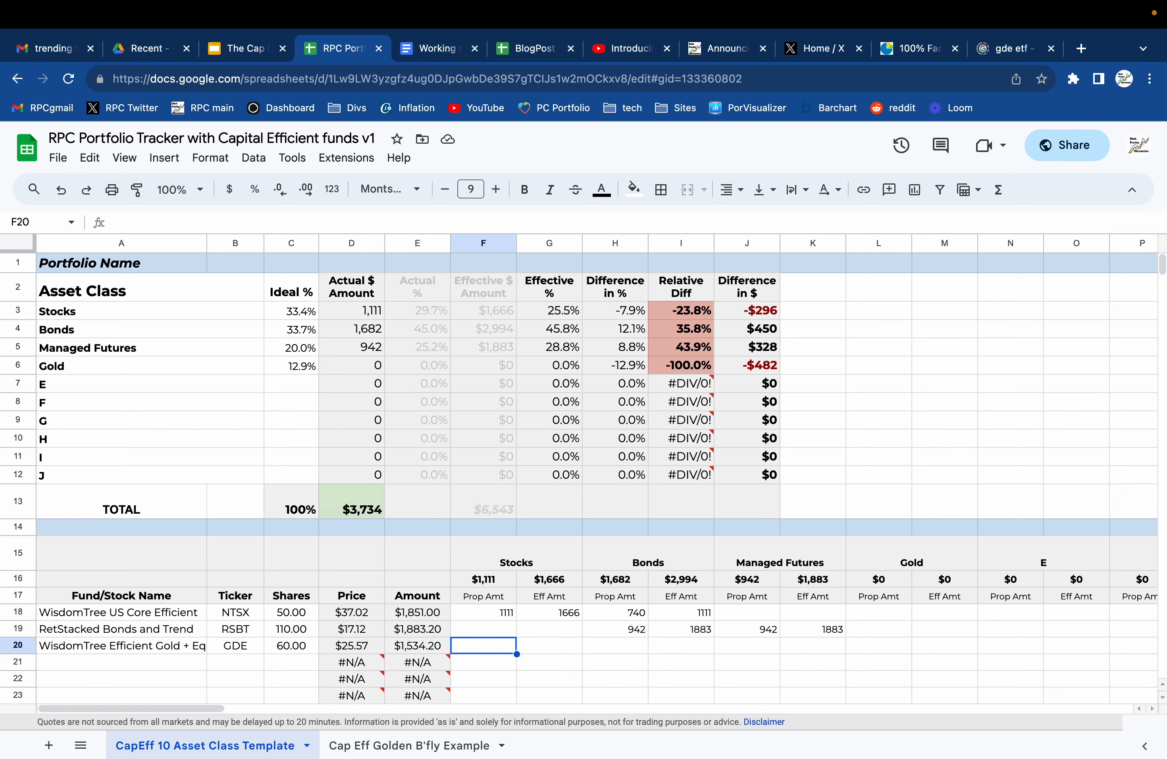
{"action": "type", "text": "="}
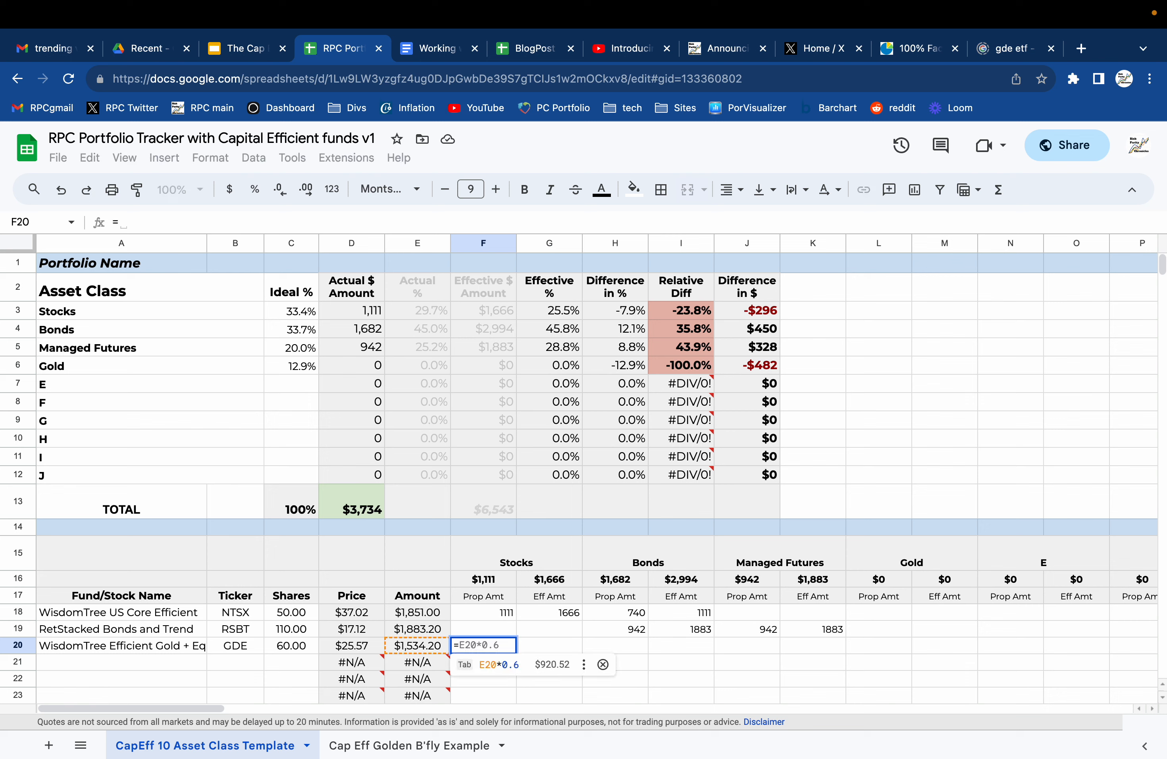
{"action": "left_click", "coordinate": [423, 647]}
{"action": "type", "text": "*0.5"}
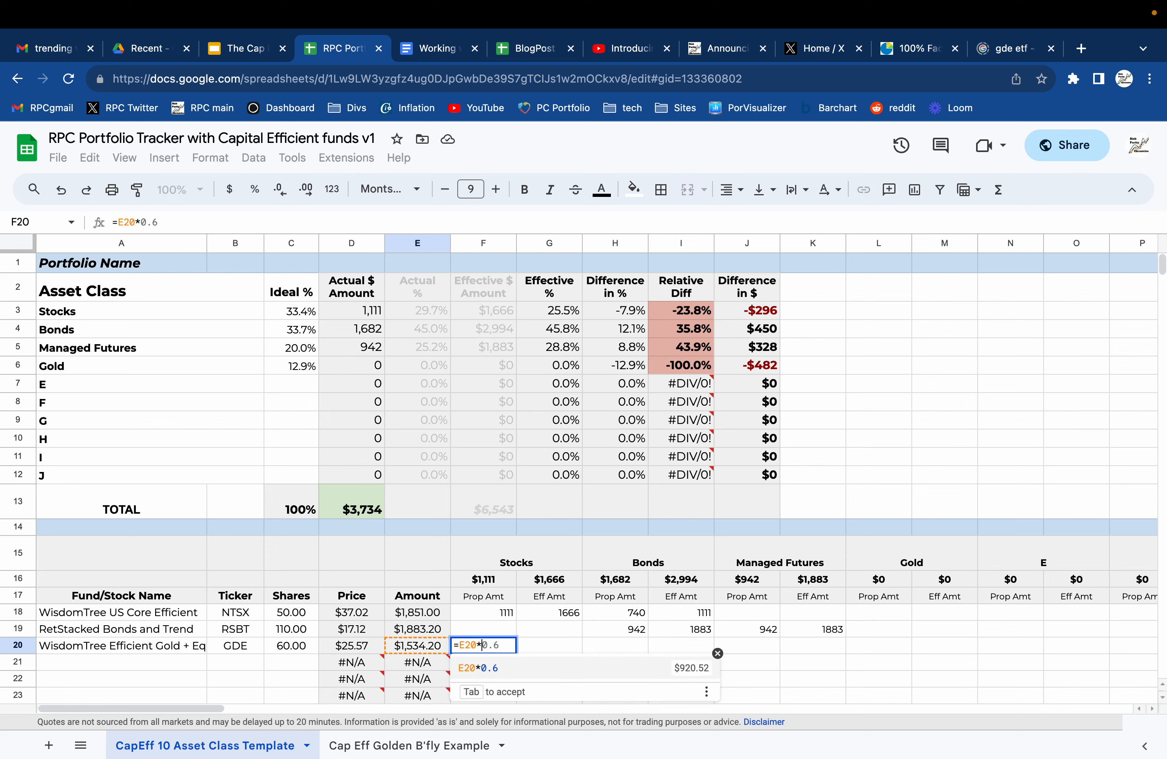
{"action": "key", "text": "Return"}
{"action": "key", "text": "Up"}
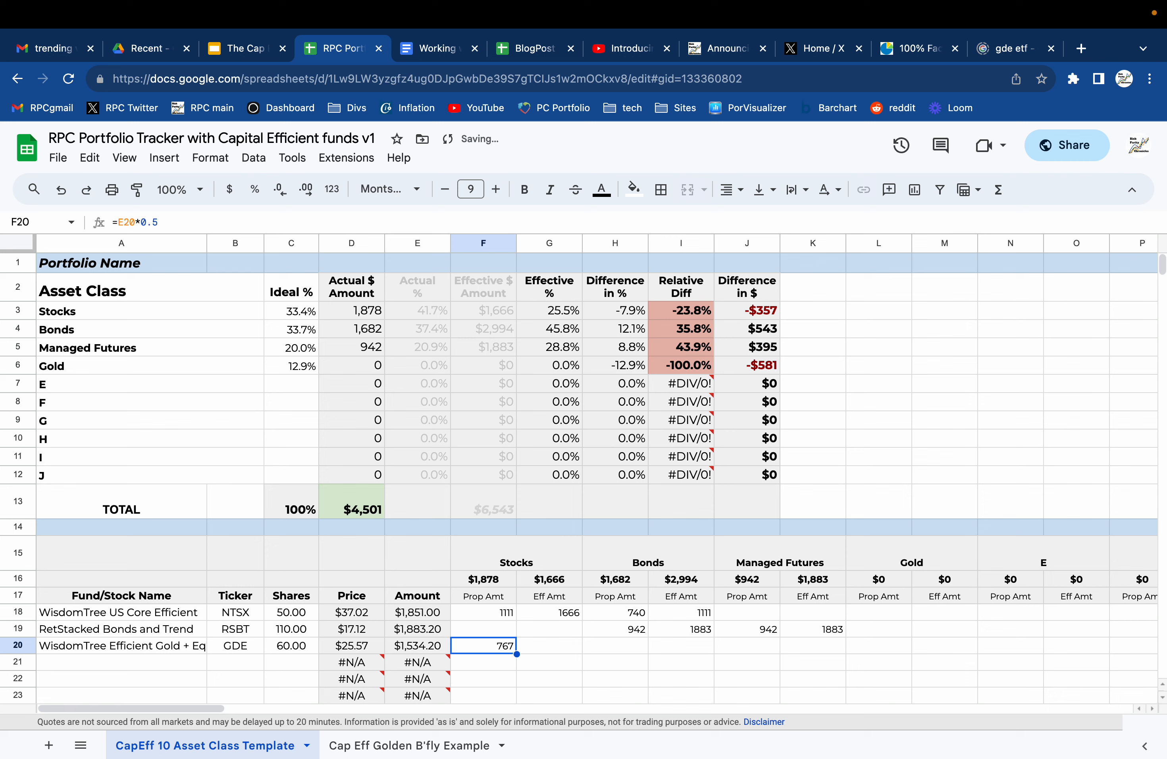
Enter GDE's proportional Gold amount in L20 as half of its fund amount E20.
{"action": "key", "text": "Right"}
{"action": "key", "text": "Right"}
{"action": "key", "text": "Right"}
{"action": "key", "text": "Right"}
{"action": "key", "text": "Right"}
{"action": "key", "text": "Right"}
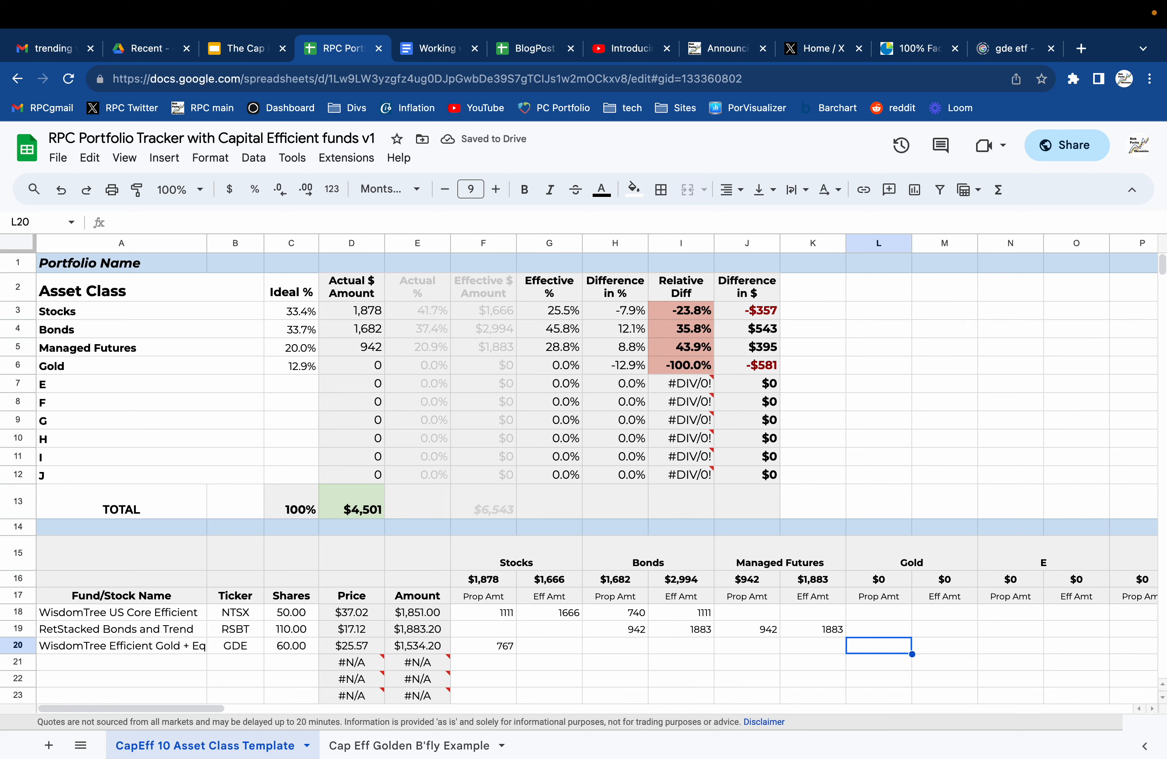
{"action": "type", "text": "="}
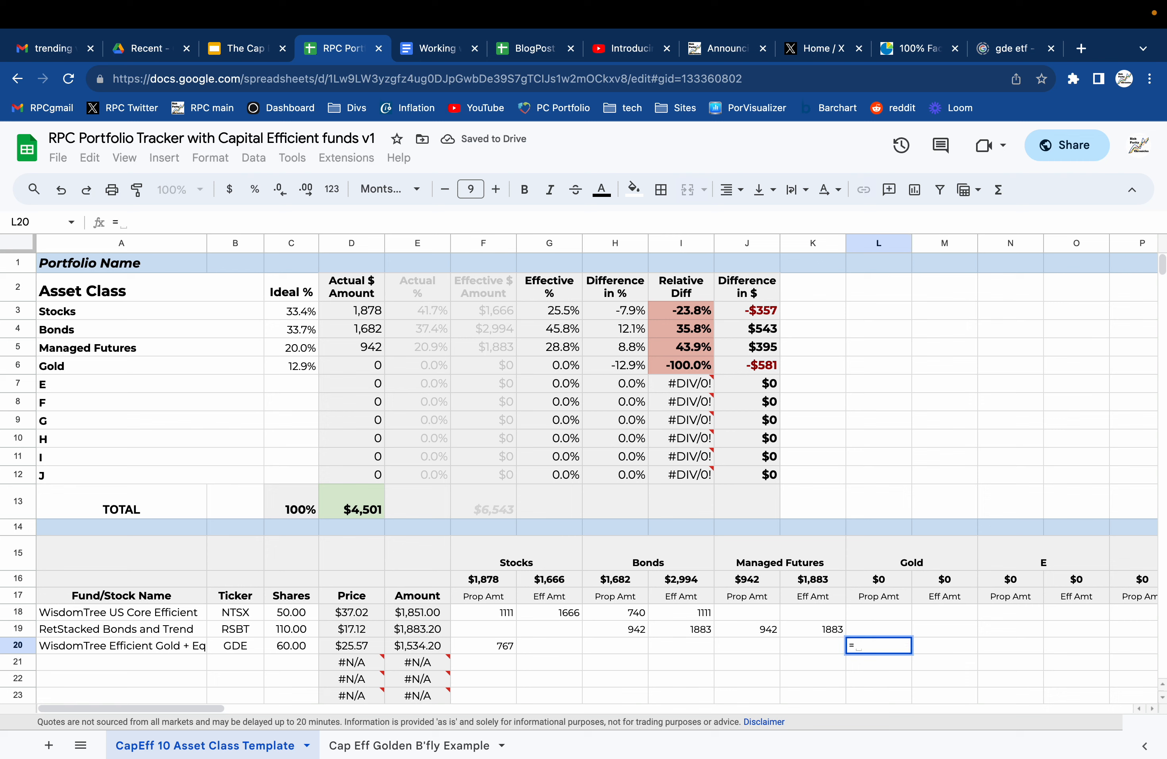
{"action": "left_click", "coordinate": [415, 650]}
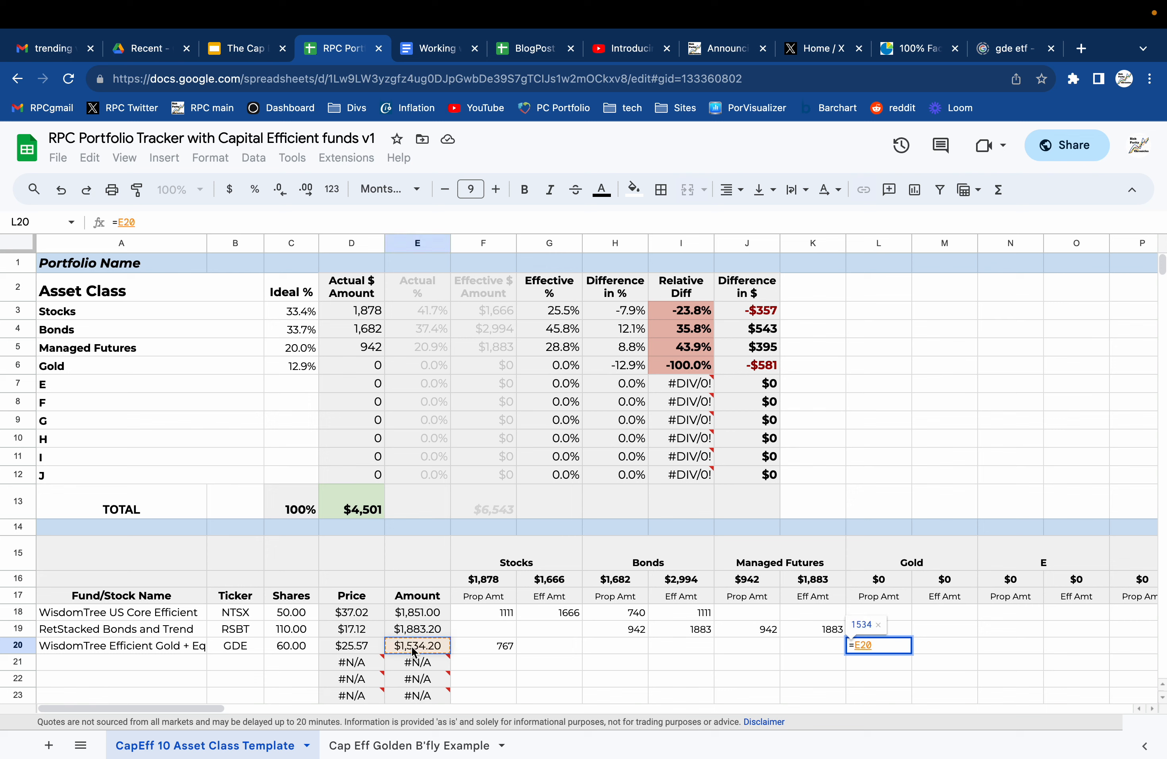
{"action": "type", "text": "/2"}
{"action": "key", "text": "Return"}
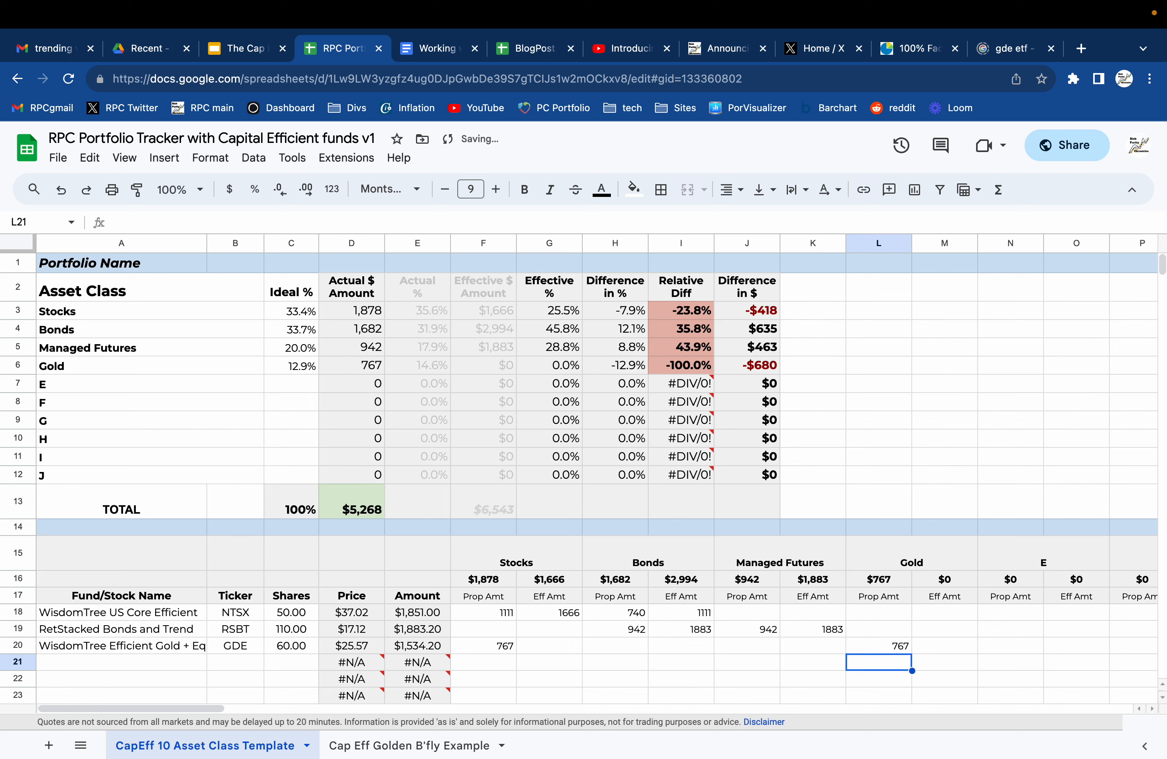
Enter GDE's effective Stocks amount in G20 as E20 multiplied by 0.9.
{"action": "key", "text": "Up"}
{"action": "key", "text": "Left"}
{"action": "key", "text": "Left"}
{"action": "key", "text": "Left"}
{"action": "key", "text": "Left"}
{"action": "key", "text": "Left"}
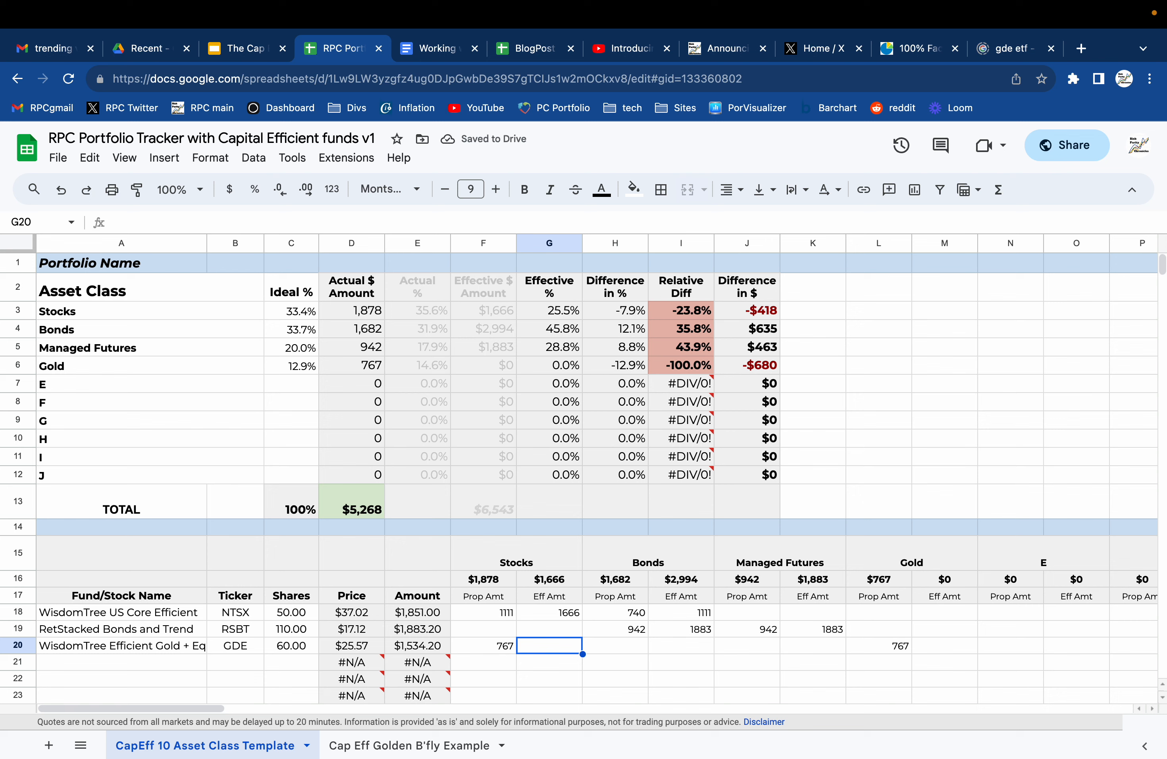
{"action": "type", "text": "="}
{"action": "left_click", "coordinate": [409, 648]}
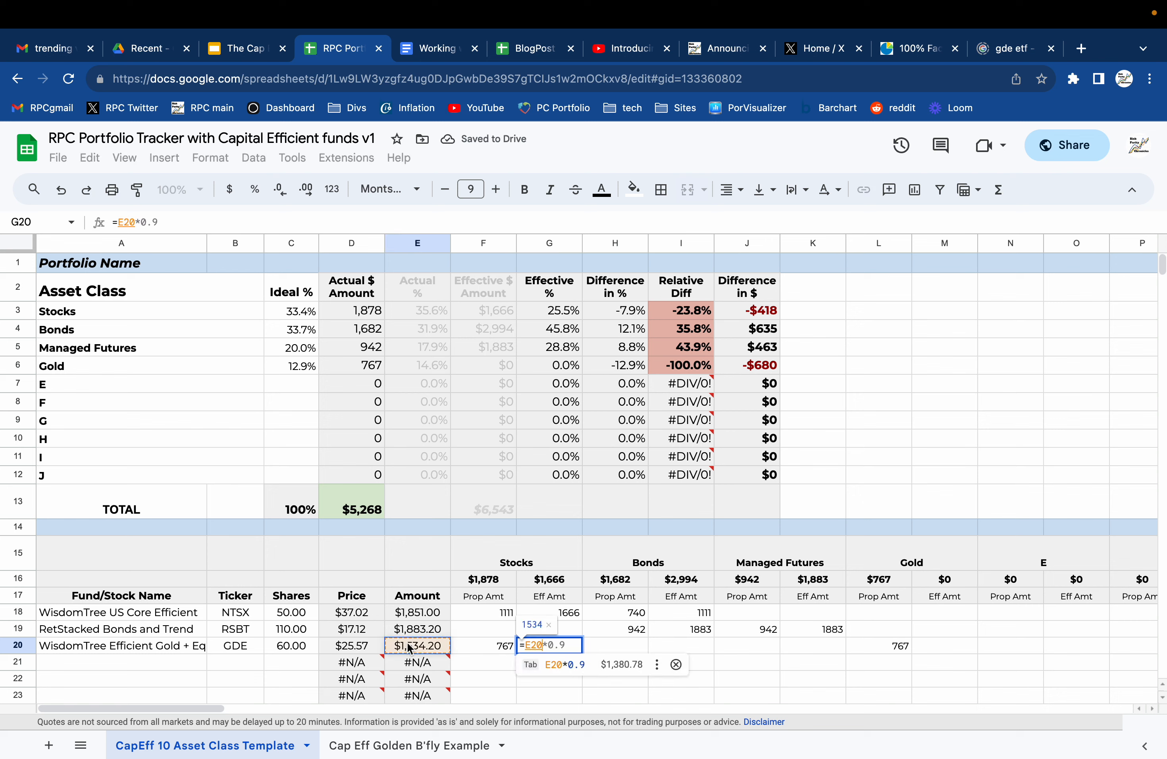
{"action": "type", "text": "*.9"}
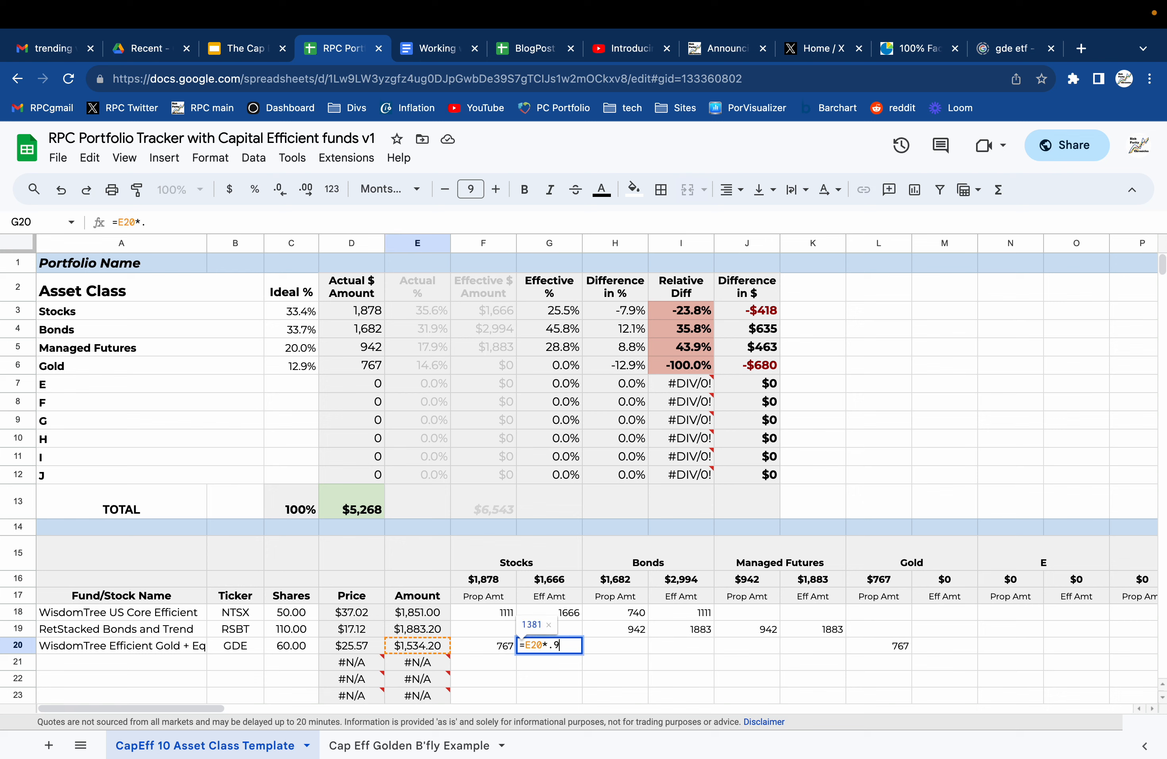
{"action": "key", "text": "Tab"}
Enter GDE's effective Gold amount in M20 as E20 multiplied by 0.9.
{"action": "key", "text": "Right"}
{"action": "key", "text": "Right"}
{"action": "key", "text": "Right"}
{"action": "key", "text": "Right"}
{"action": "key", "text": "Right"}
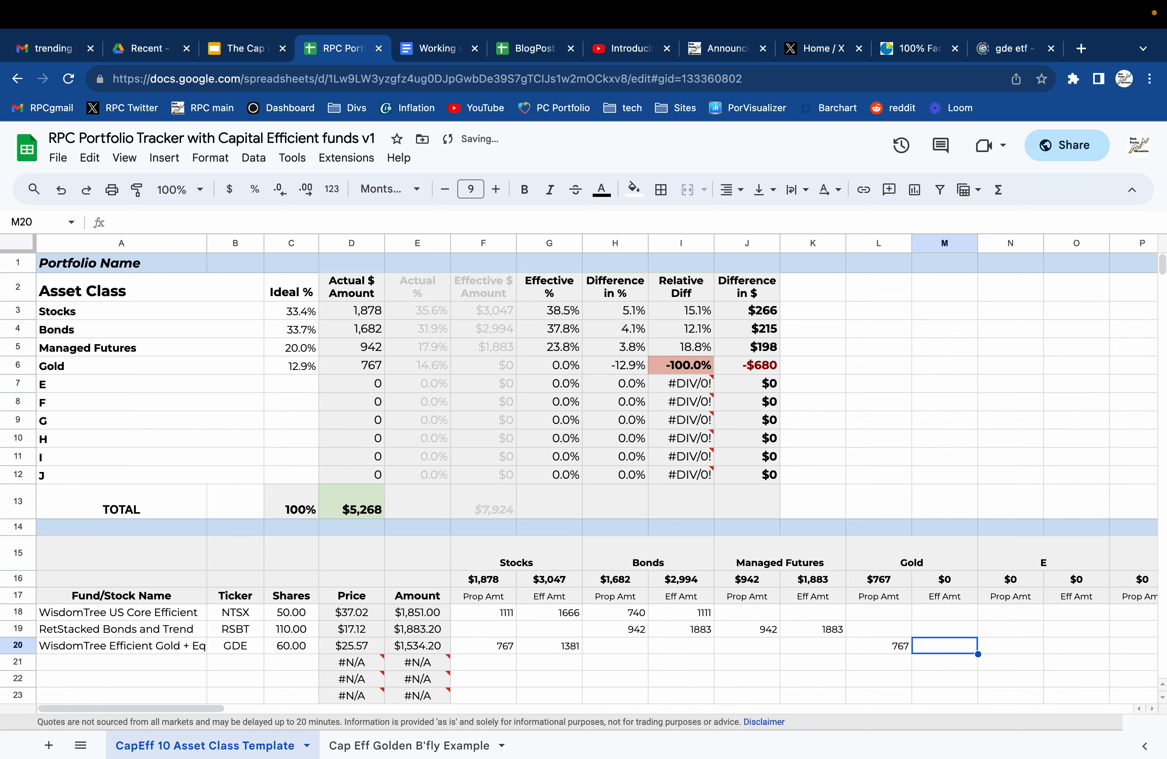
{"action": "type", "text": "="}
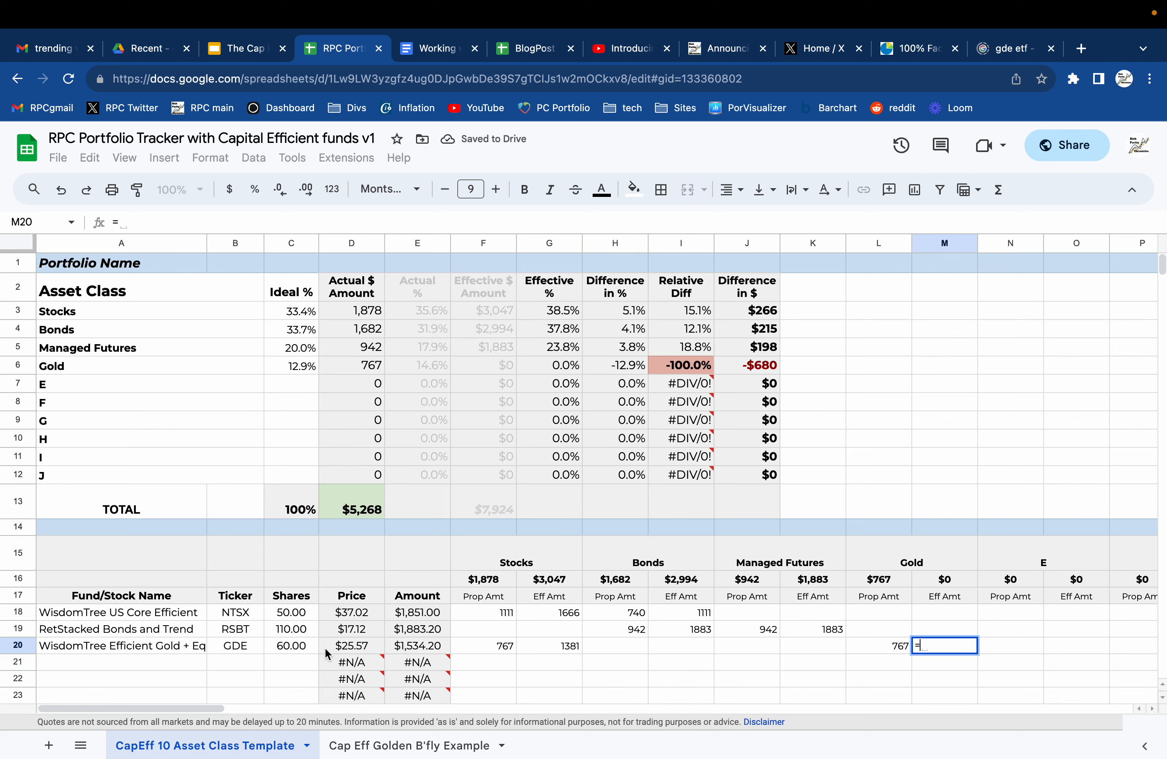
{"action": "left_click", "coordinate": [421, 647]}
{"action": "type", "text": "*0.9"}
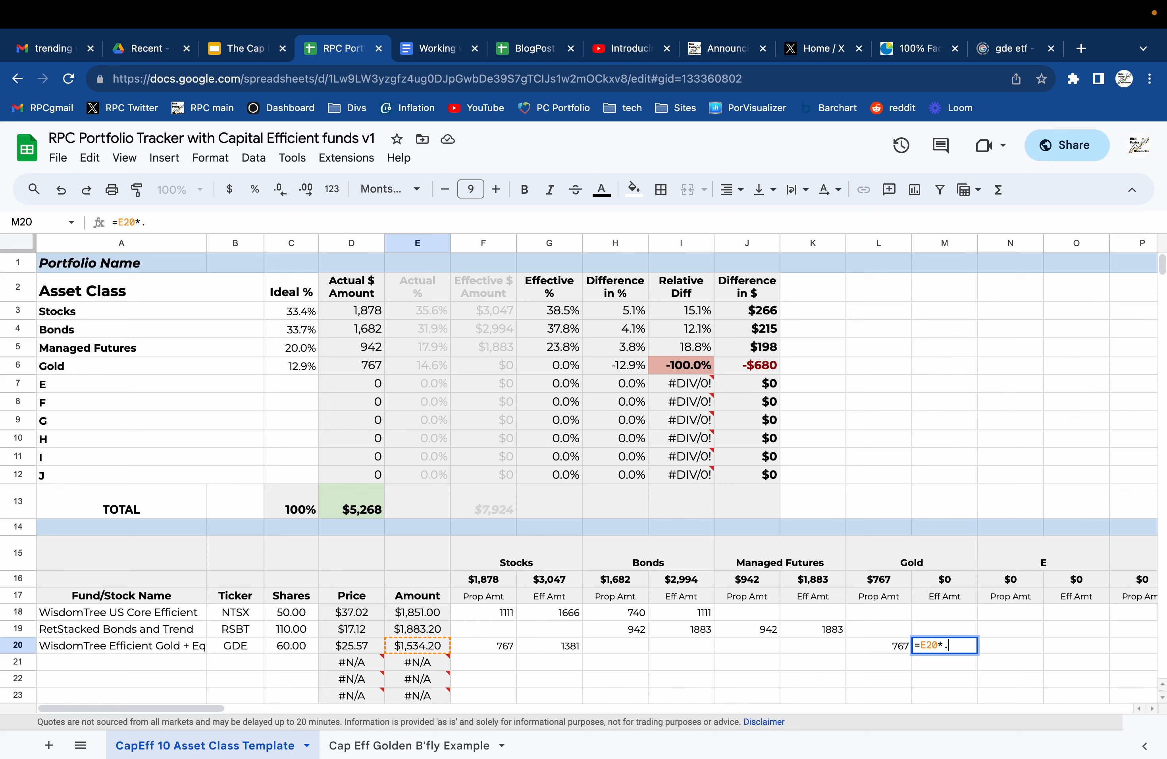
{"action": "key", "text": "Return"}
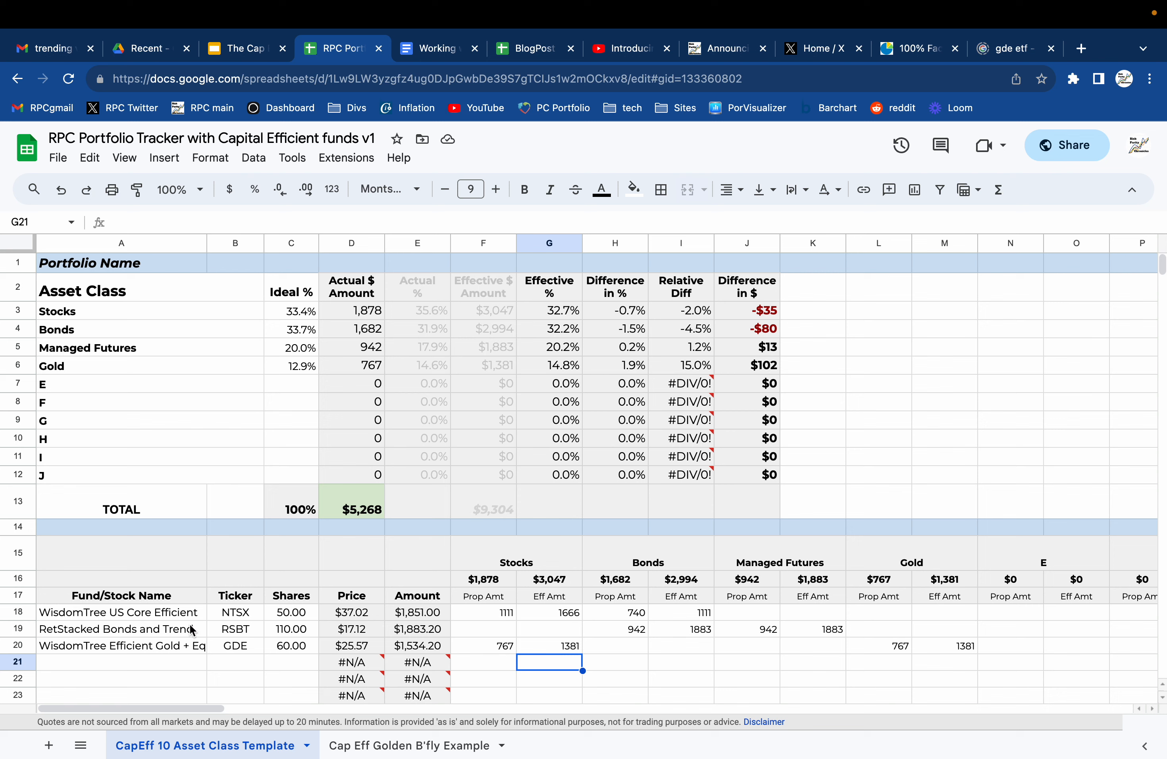
Add a fund in row 21 named "3X leveraged Nasdaq 100" with ticker TQQQ and 10 shares.
{"action": "left_click", "coordinate": [166, 648]}
{"action": "left_click", "coordinate": [161, 657]}
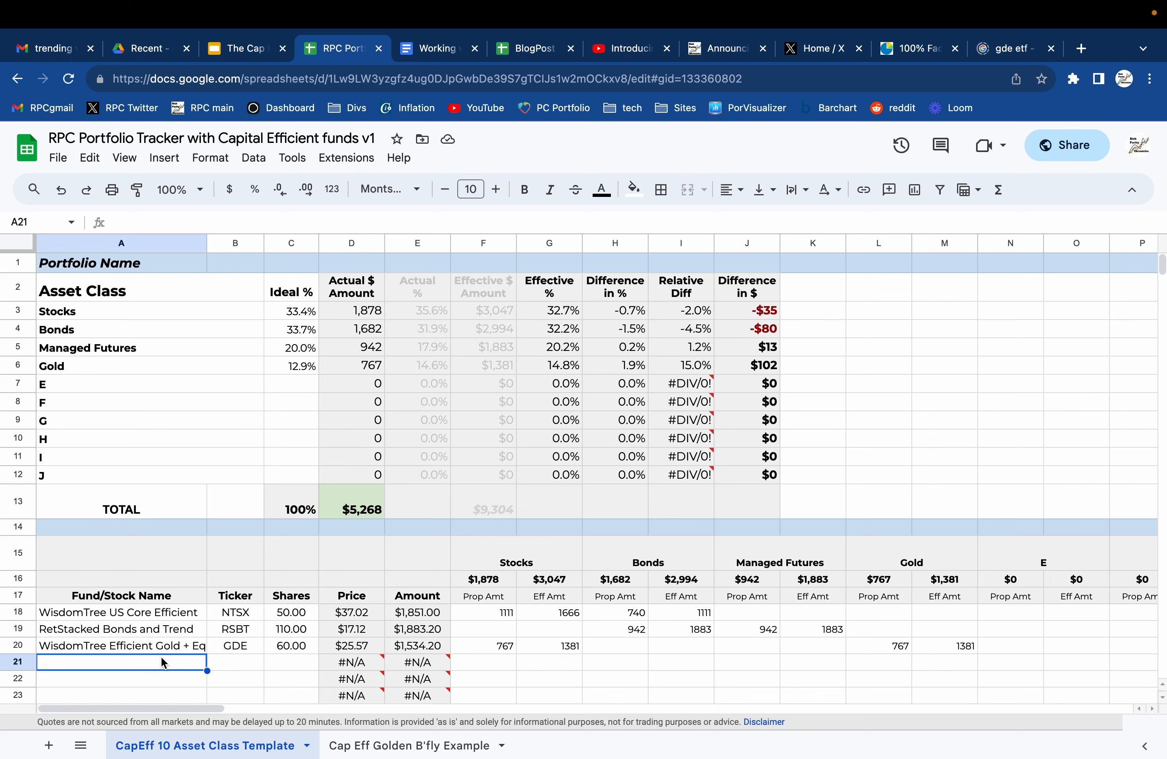
{"action": "type", "text": "3X "}
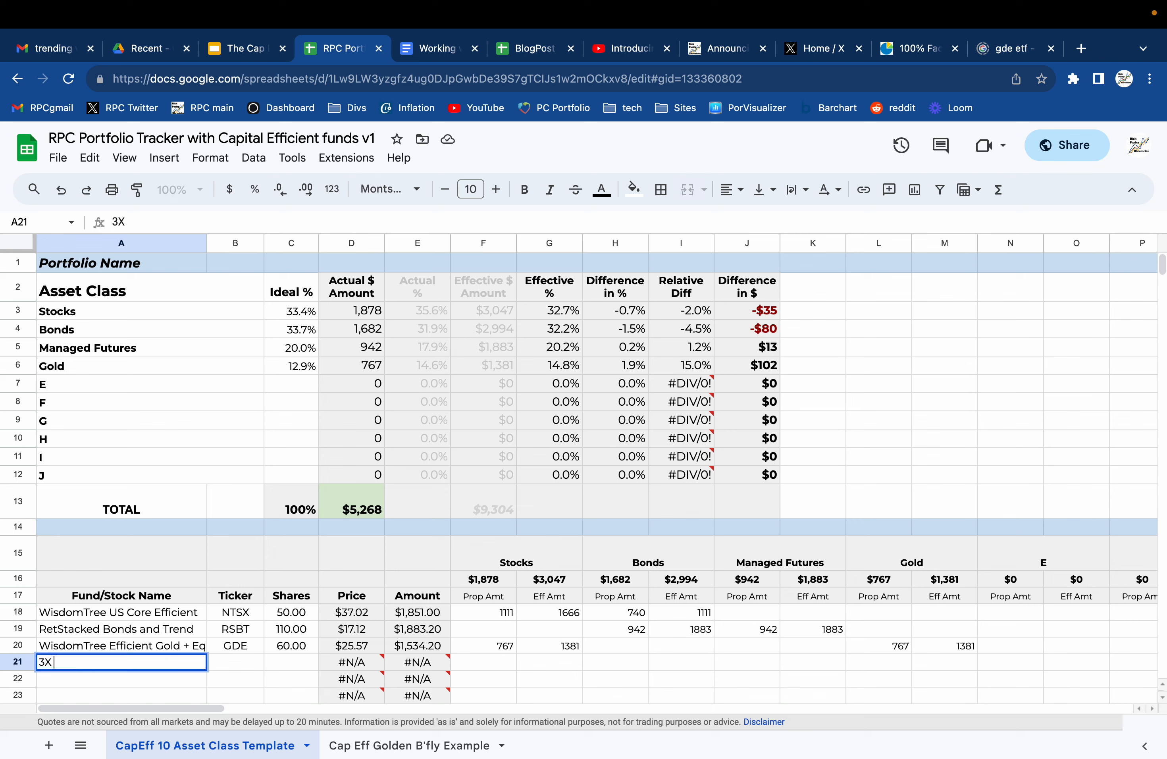
{"action": "type", "text": "leveraged Nas"}
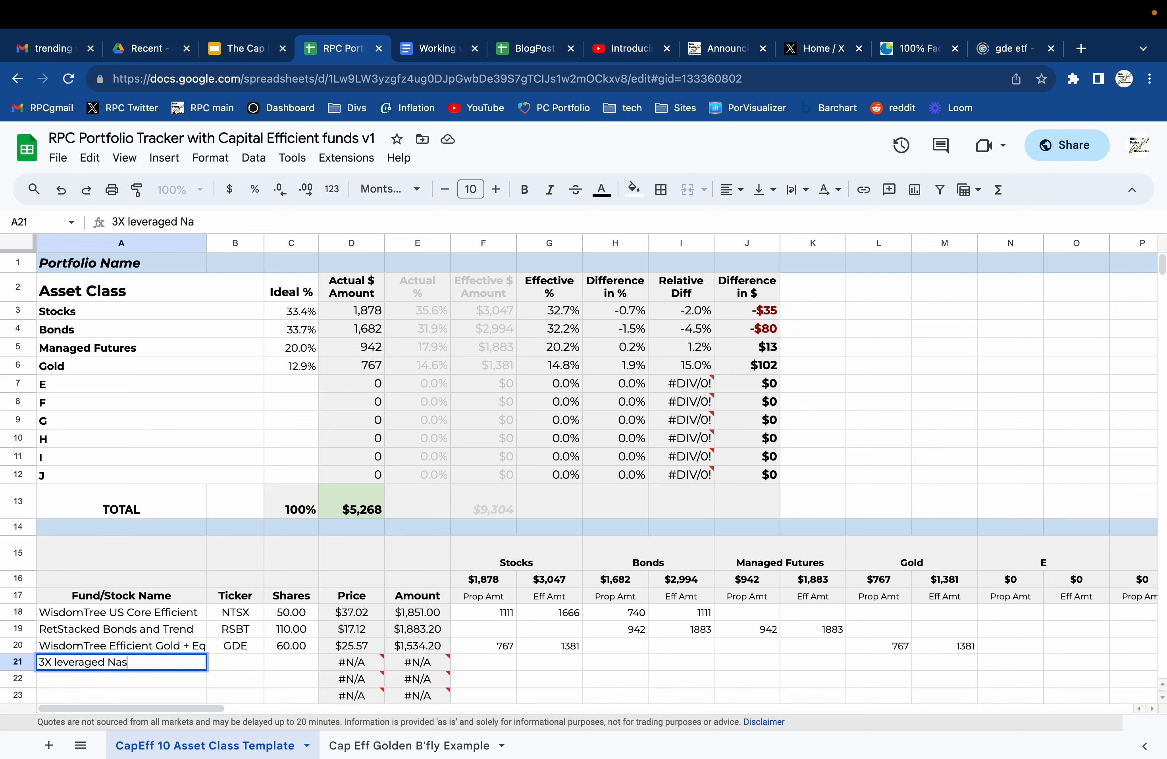
{"action": "type", "text": "daq 100"}
{"action": "key", "text": "Tab"}
{"action": "type", "text": "TQQQ"}
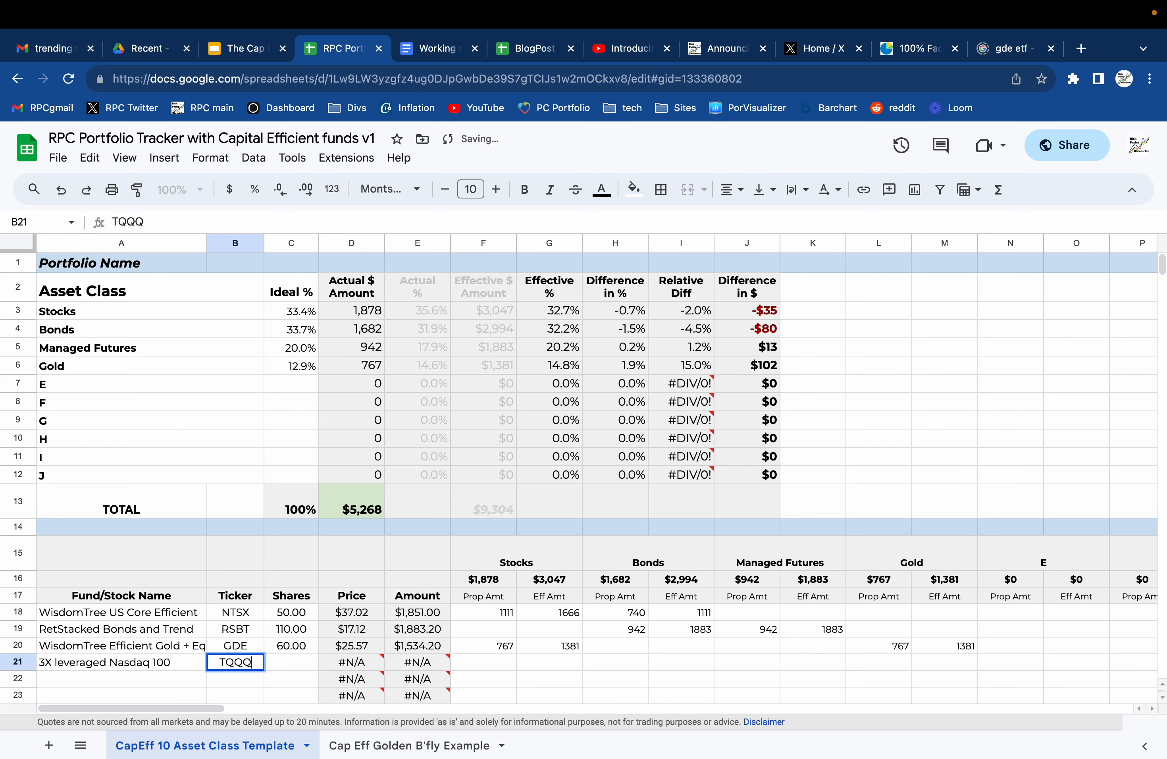
{"action": "key", "text": "Tab"}
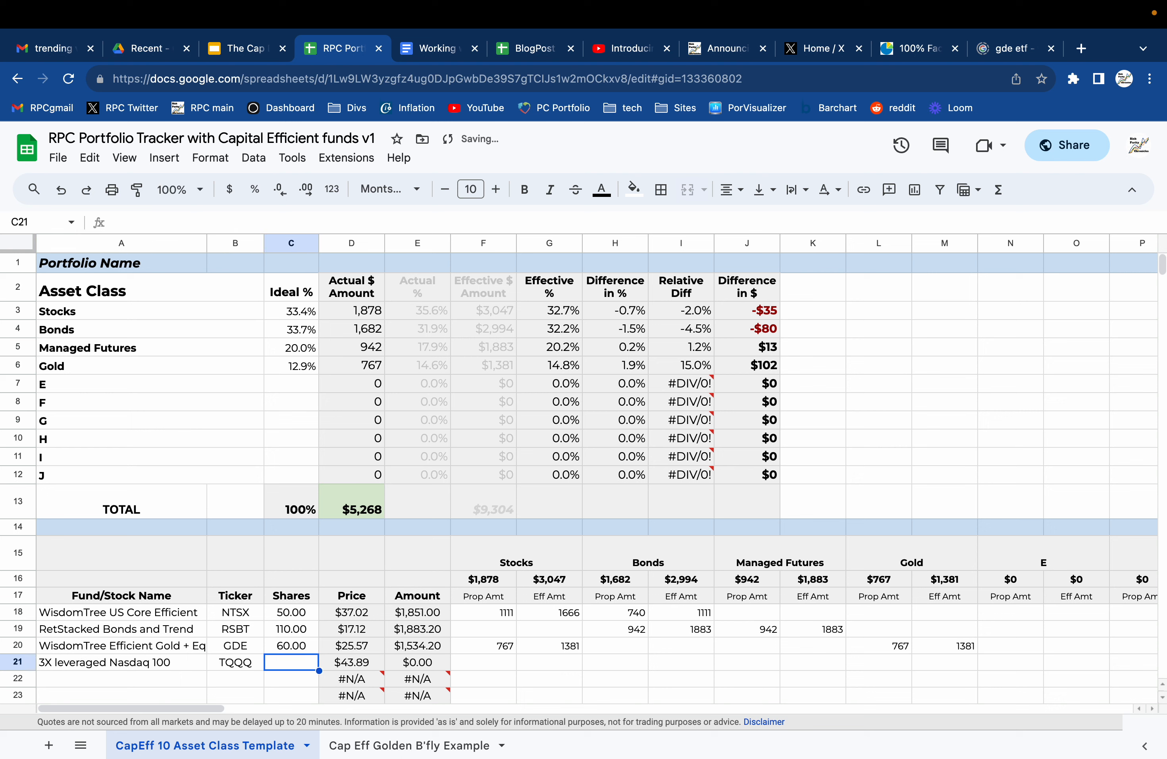
{"action": "type", "text": "10"}
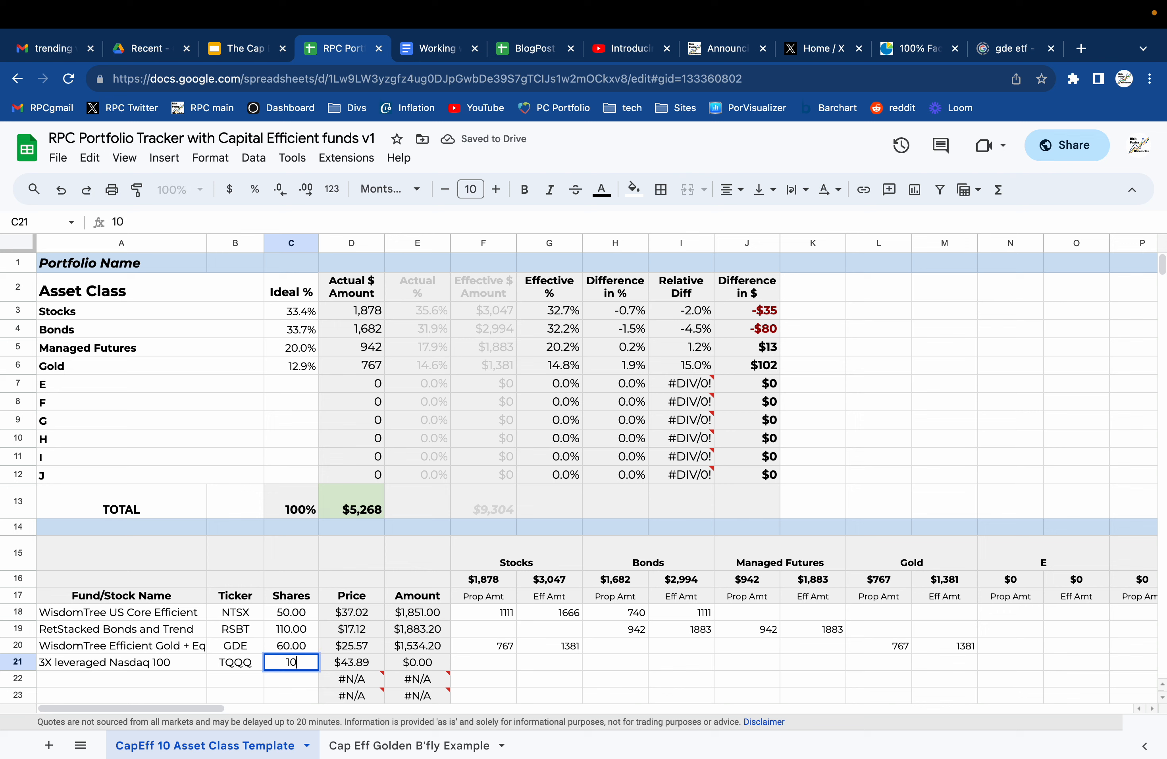
{"action": "key", "text": "Tab"}
{"action": "key", "text": "Tab"}
{"action": "key", "text": "Tab"}
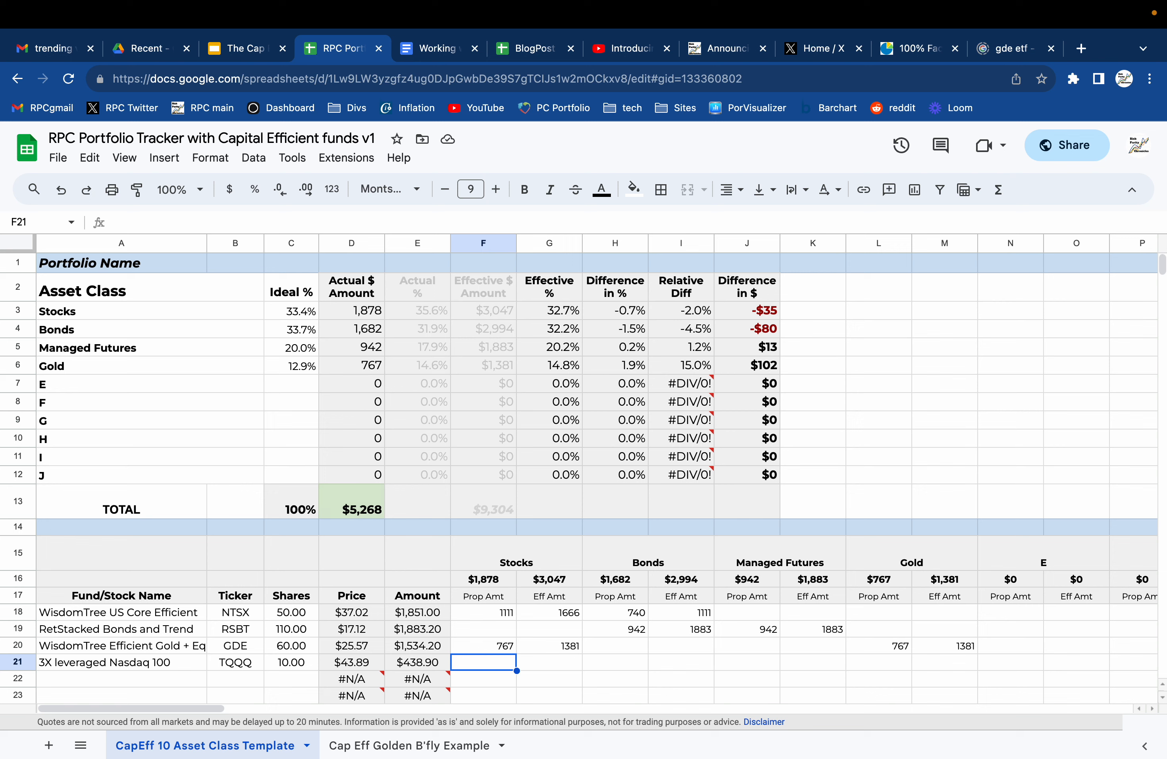
Enter TQQQ's proportional Stocks amount in F21 as its full fund amount from E21.
{"action": "type", "text": "="}
{"action": "left_click", "coordinate": [391, 663]}
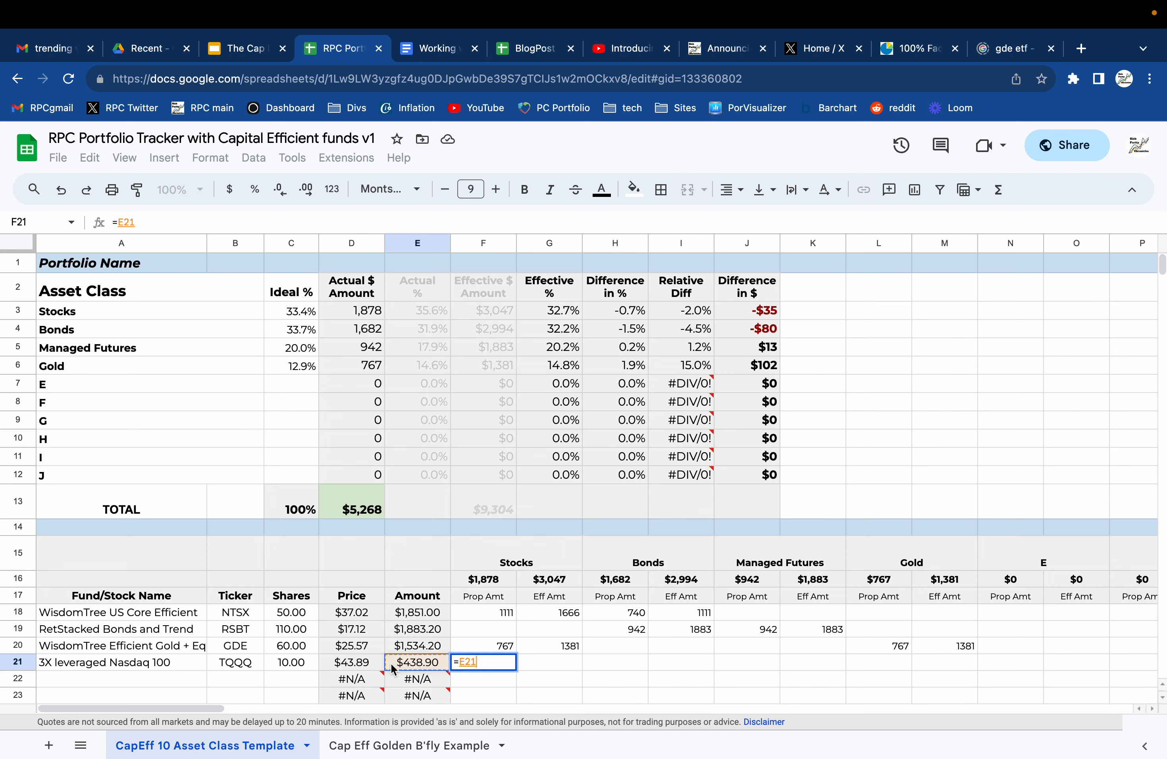
{"action": "key", "text": "Return"}
{"action": "key", "text": "Up"}
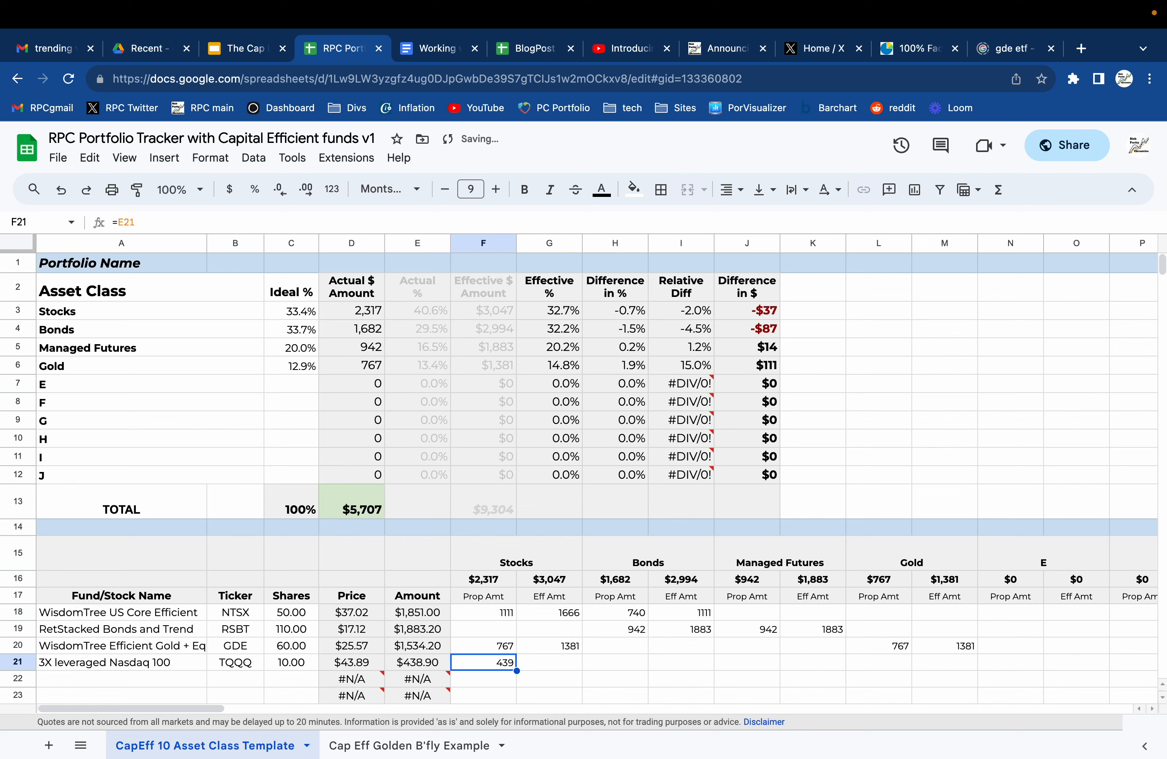
Enter TQQQ's effective Stocks amount in G21 as E21 multiplied by 3.
{"action": "key", "text": "Right"}
{"action": "type", "text": "="}
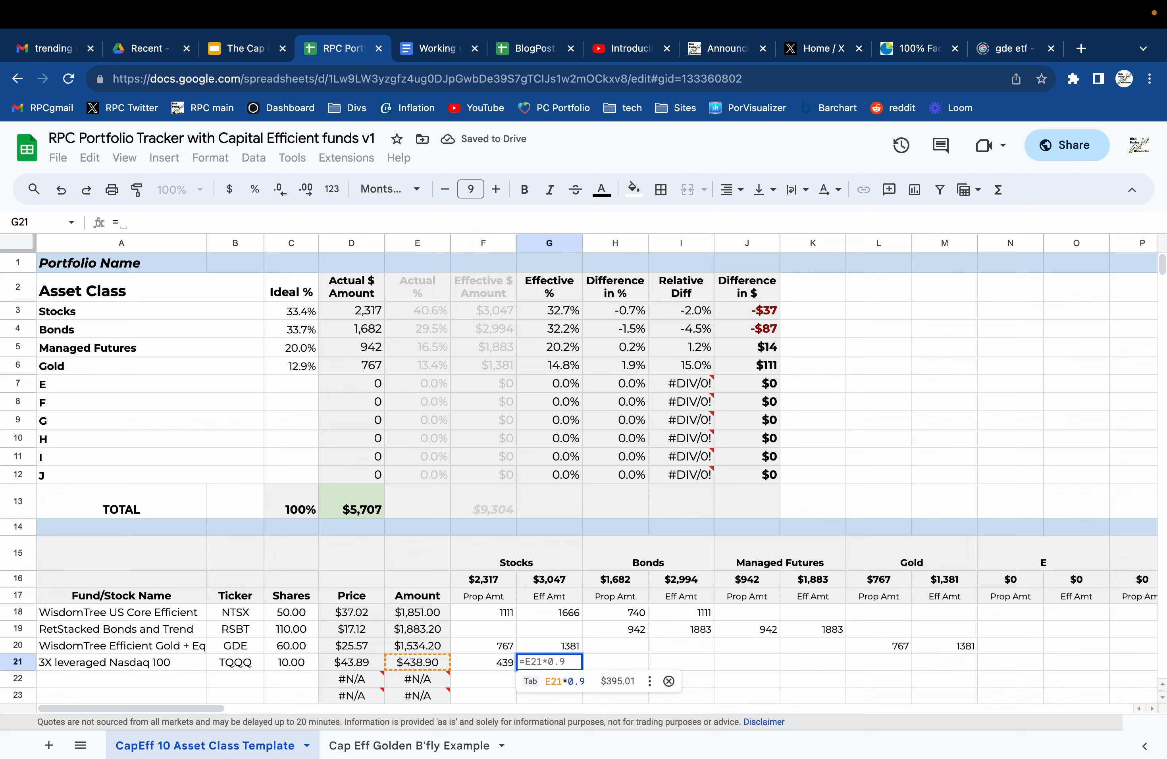
{"action": "left_click", "coordinate": [418, 665]}
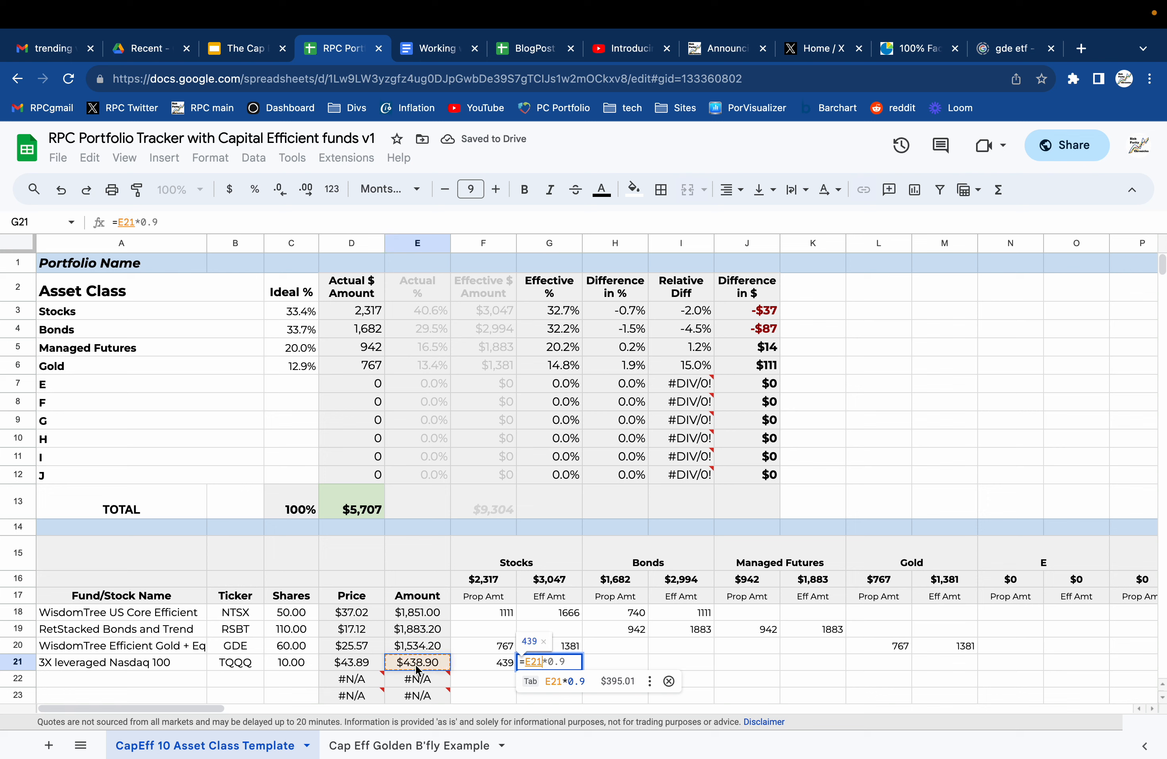
{"action": "type", "text": "*3"}
{"action": "key", "text": "Return"}
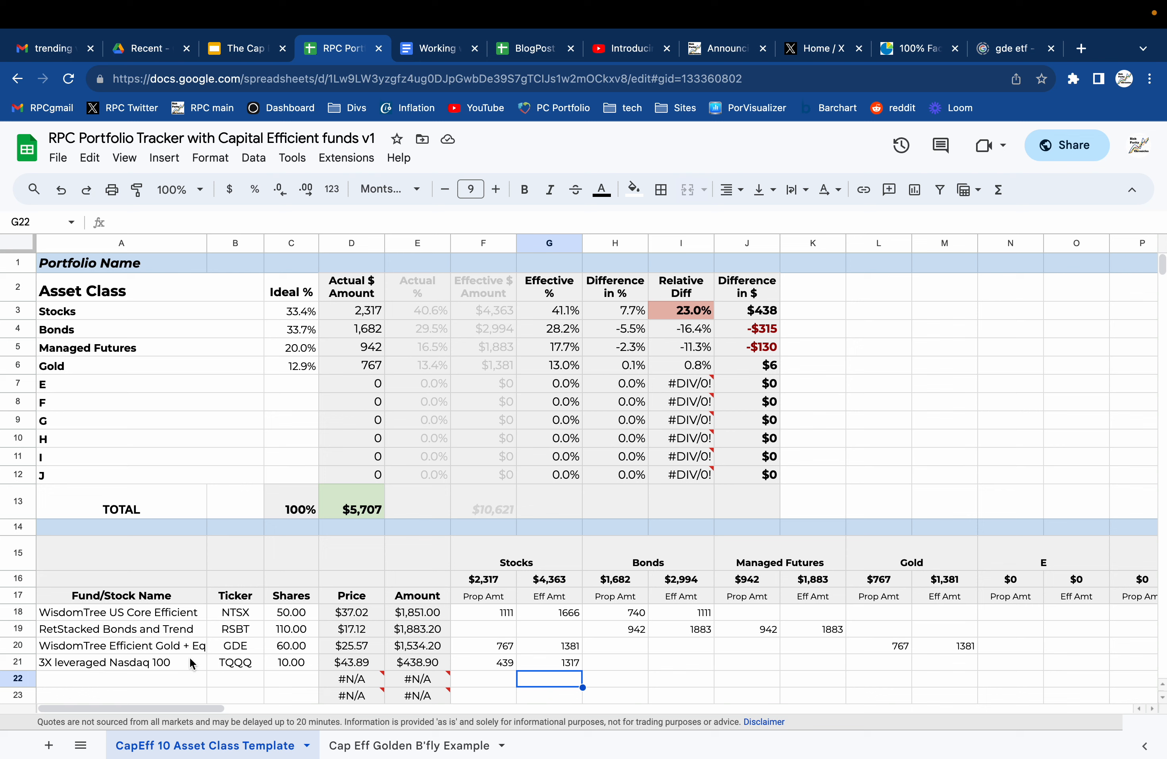
{"action": "left_click", "coordinate": [176, 679]}
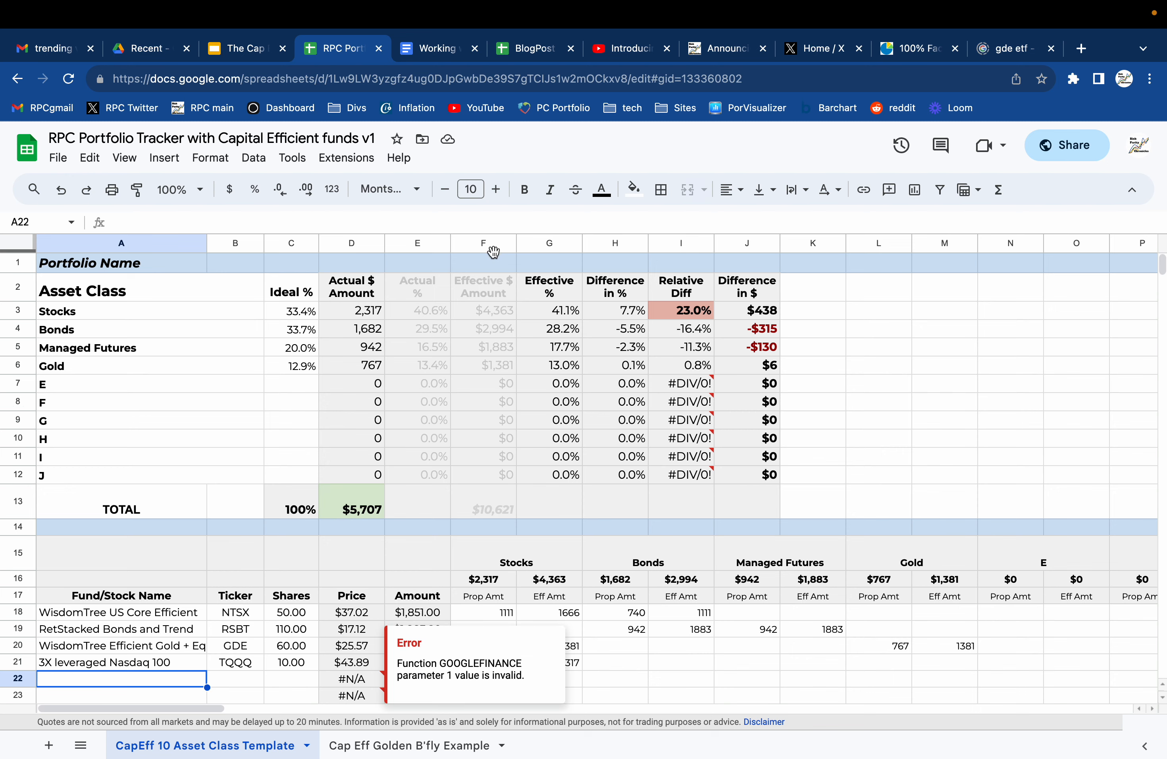
Switch to The Cap Eff Portfolio Tracker presentation and show slide 15, "Interpreting the information at the top".
{"action": "left_click", "coordinate": [249, 49]}
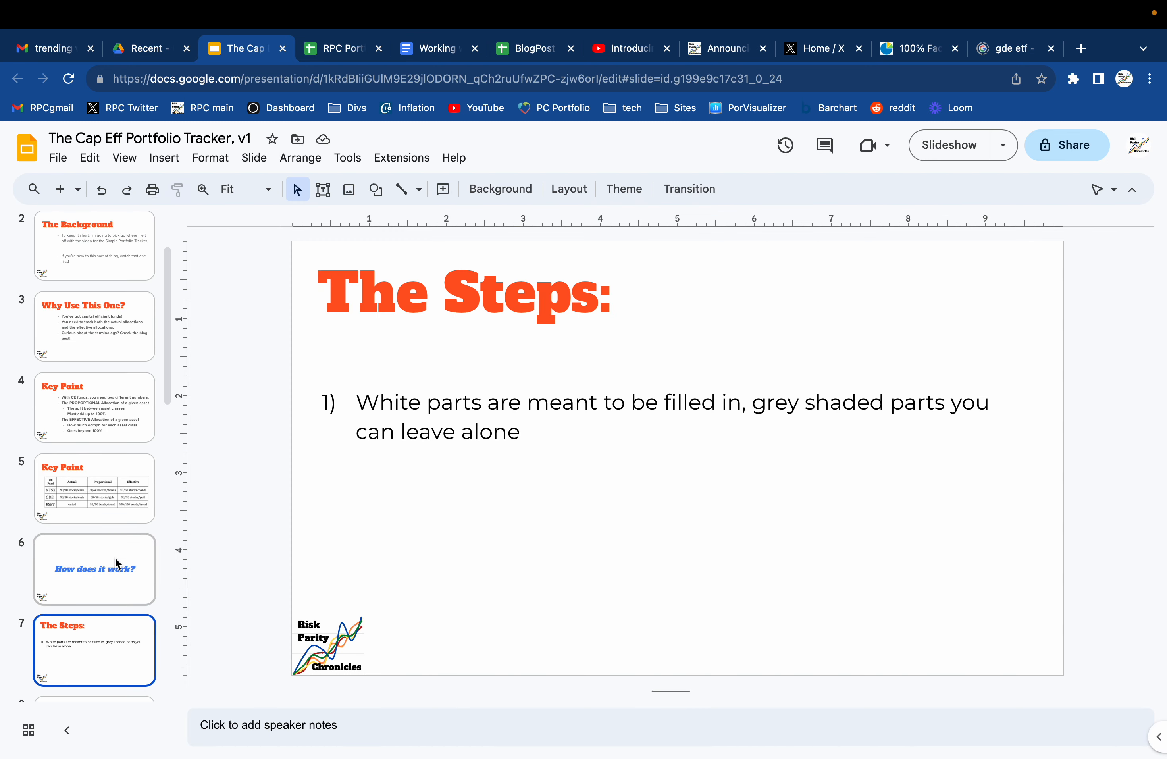
{"action": "scroll", "coordinate": [117, 561], "scroll_direction": "down", "scroll_amount": 15}
{"action": "scroll", "coordinate": [116, 562], "scroll_direction": "down", "scroll_amount": 1}
{"action": "left_click", "coordinate": [112, 457]}
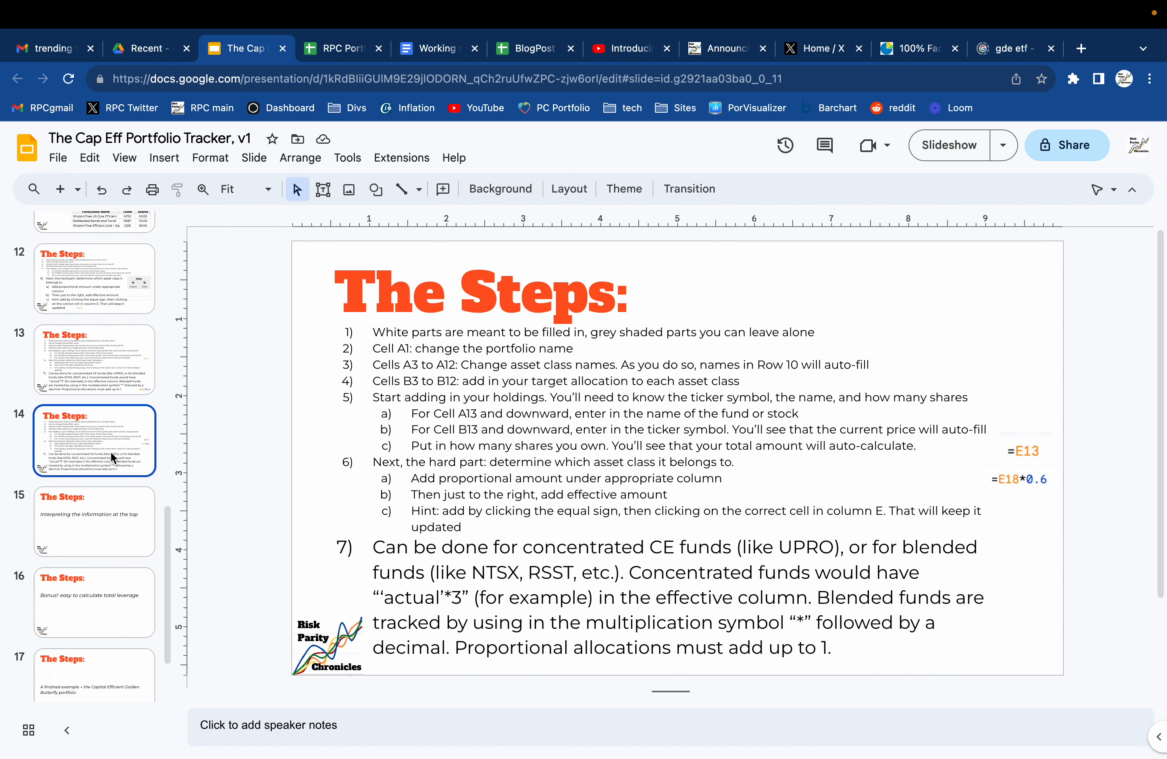
{"action": "key", "text": "Down"}
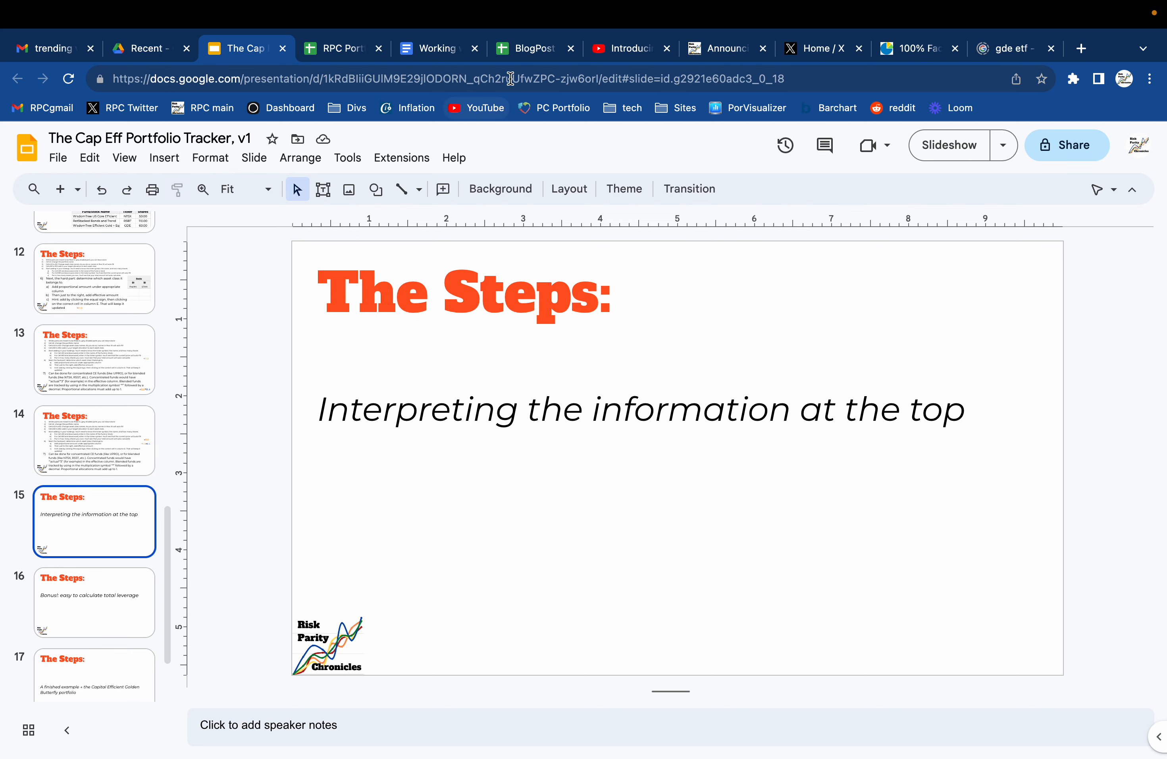
Return to the tracker spreadsheet and set RSBT's shares in C19 to 130.
{"action": "left_click", "coordinate": [345, 53]}
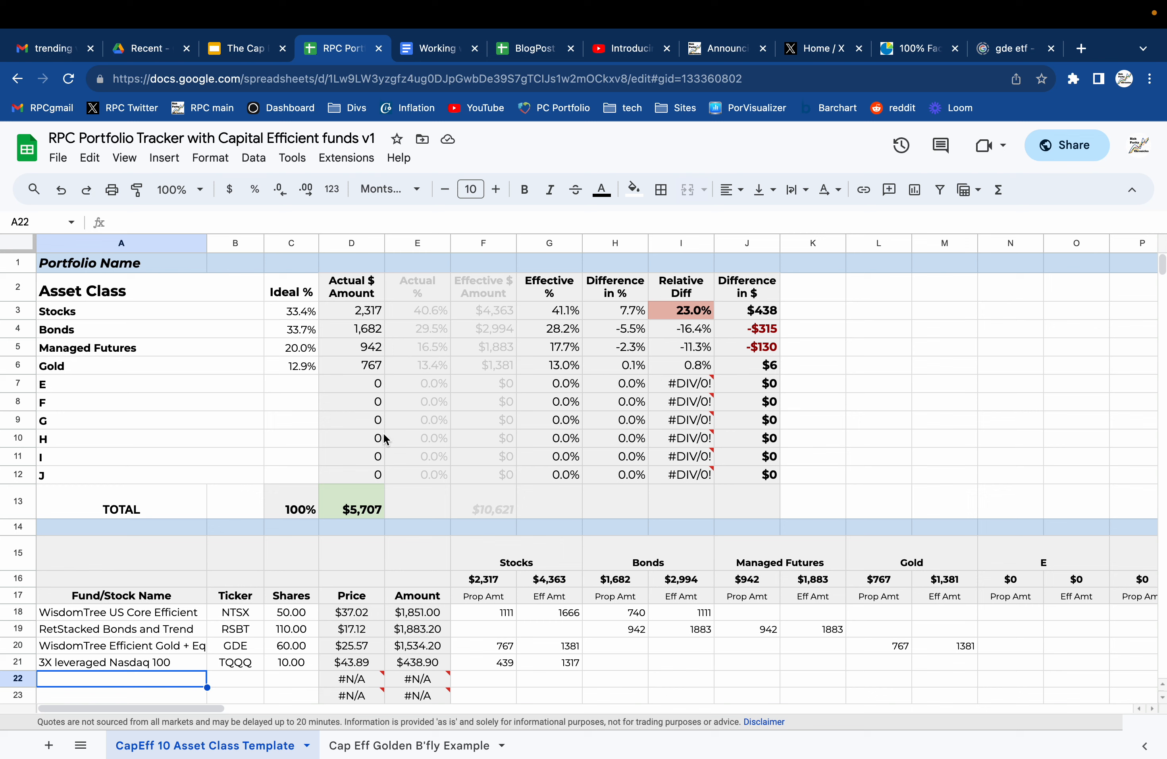
{"action": "left_click", "coordinate": [291, 628]}
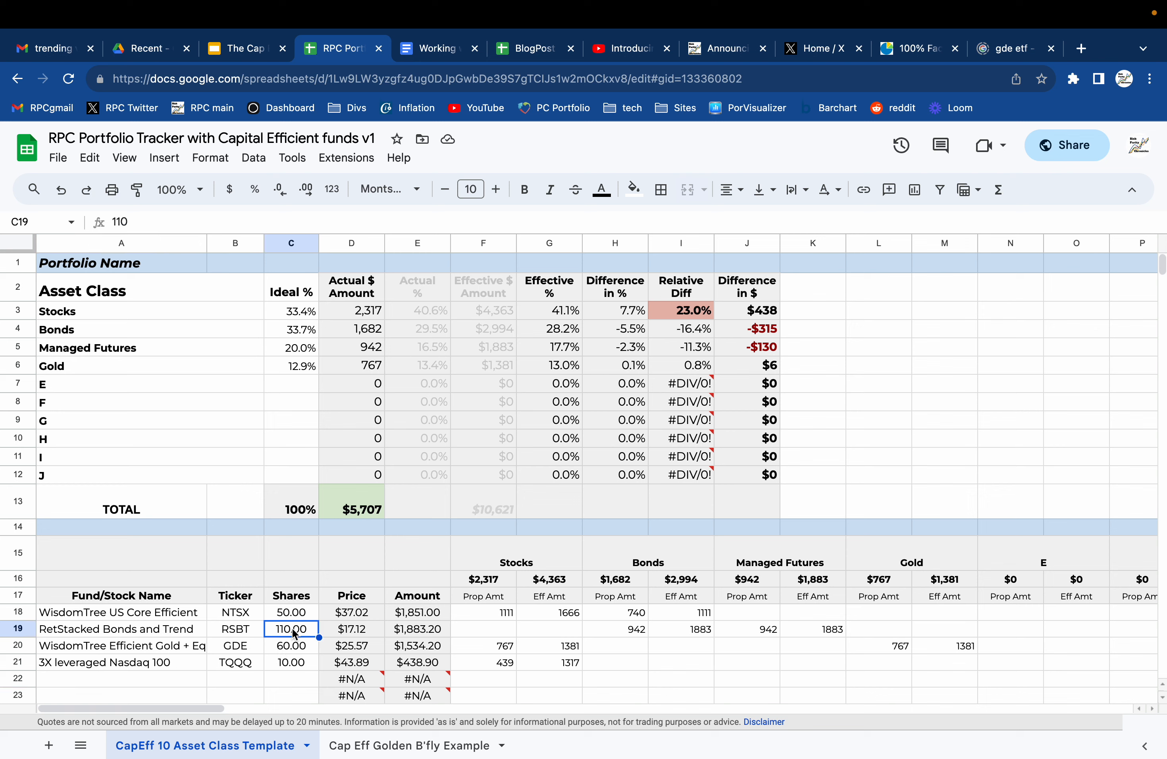
{"action": "type", "text": "130"}
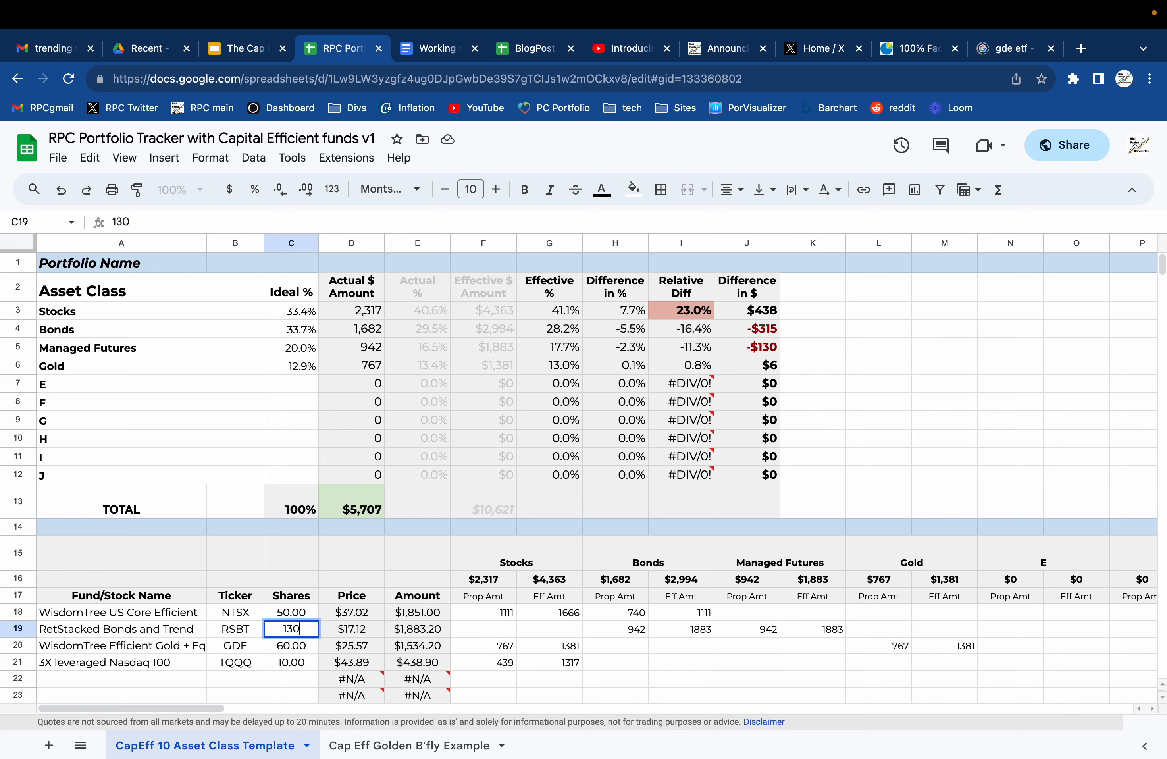
{"action": "key", "text": "Return"}
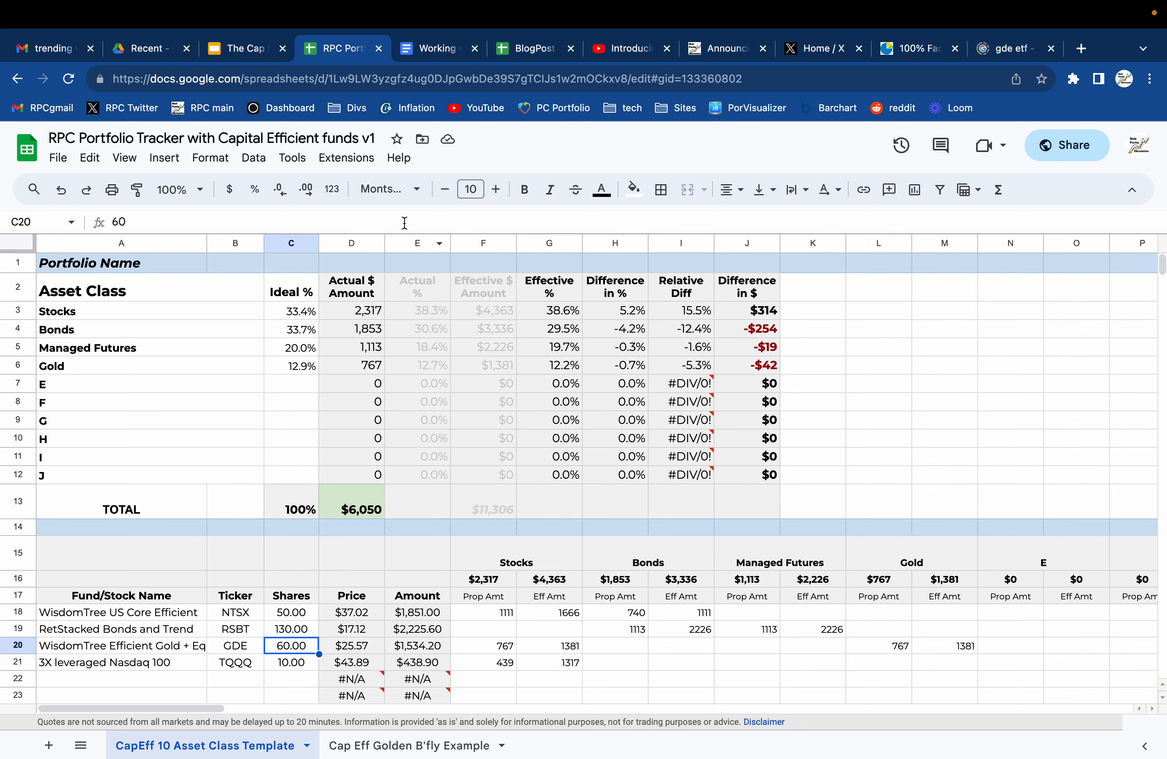
Show slide 16 about calculating total leverage in the presentation, and return to the tracker spreadsheet.
{"action": "left_click", "coordinate": [235, 52]}
{"action": "left_click", "coordinate": [96, 596]}
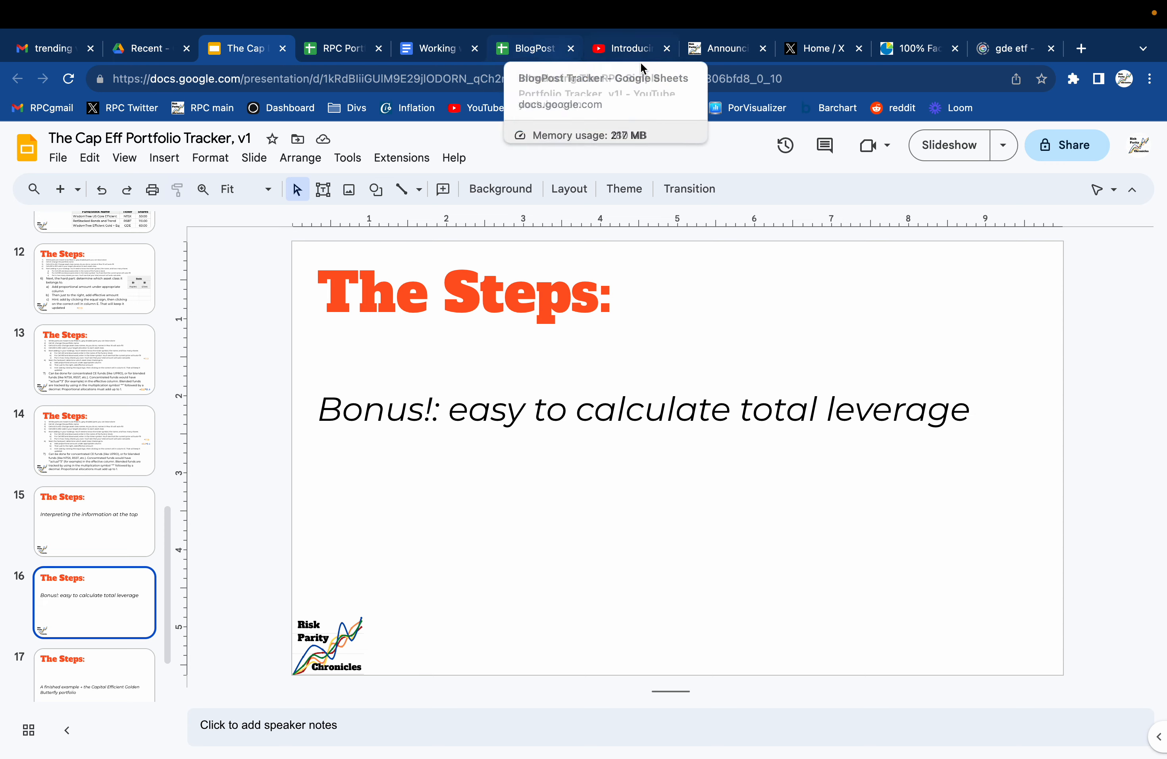
{"action": "left_click", "coordinate": [340, 48]}
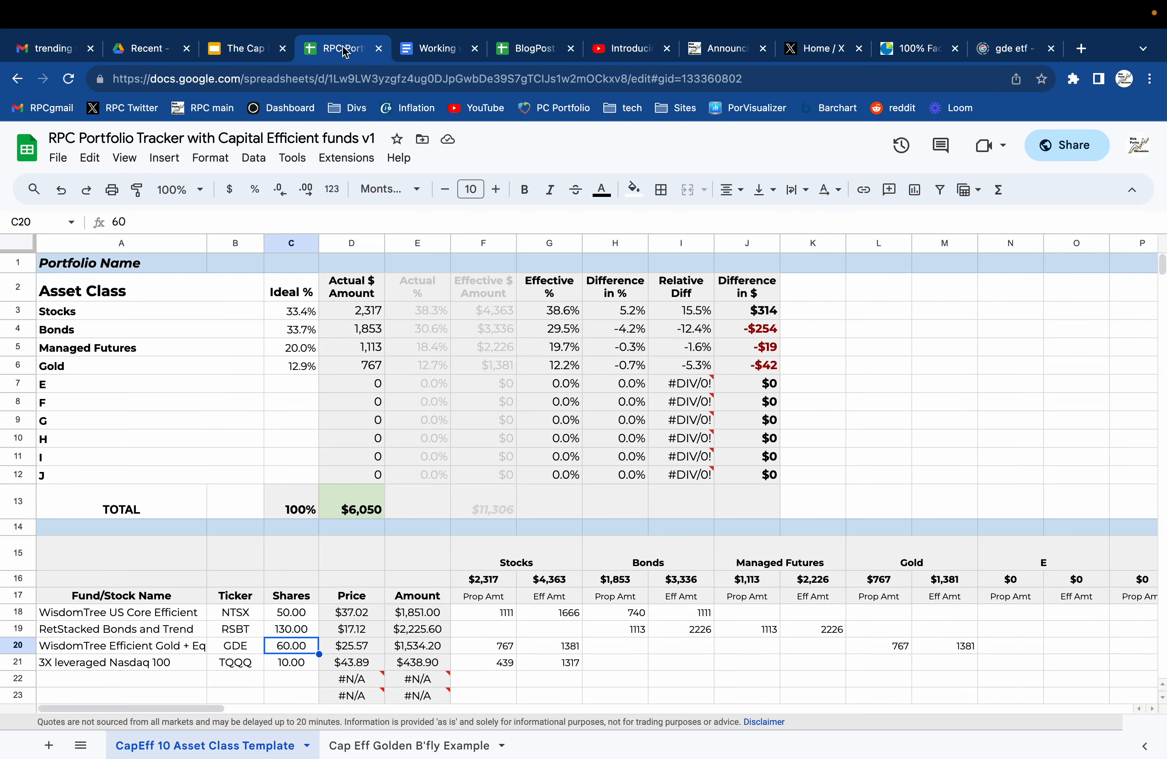
Calculate the portfolio's total leverage in G13 by dividing the effective total in F13 by the actual total in D13.
{"action": "left_click", "coordinate": [554, 502]}
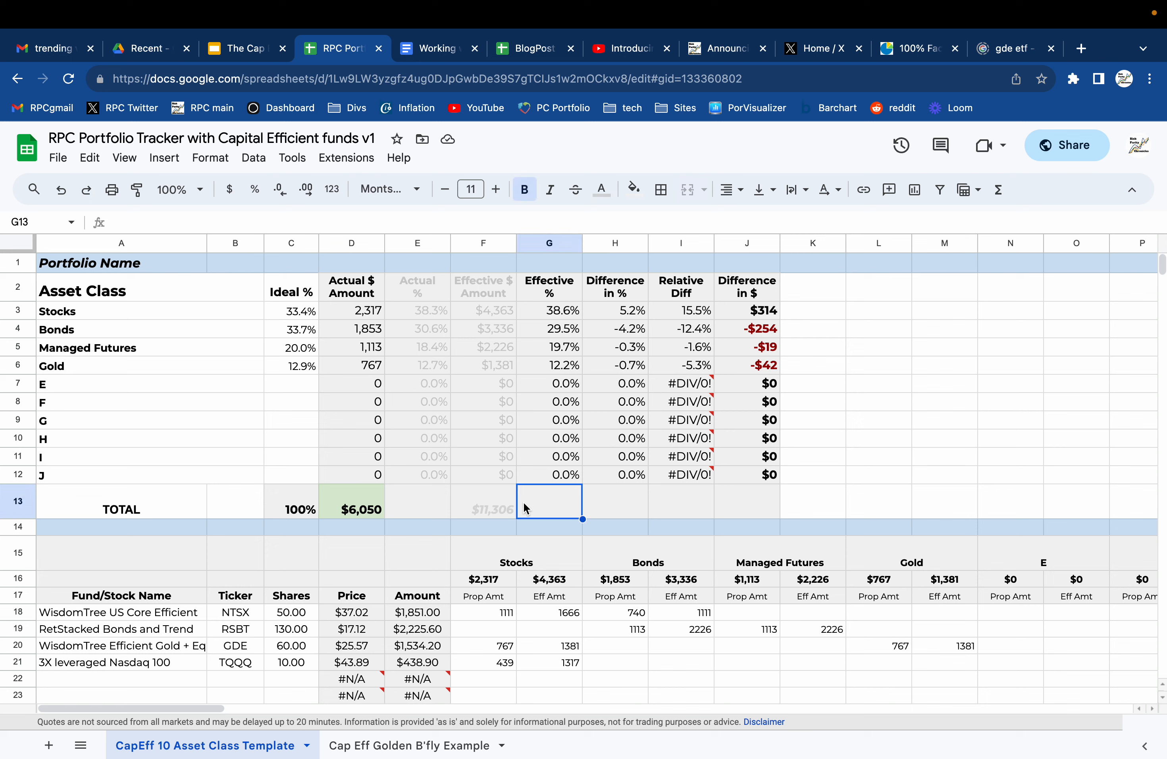
{"action": "type", "text": "="}
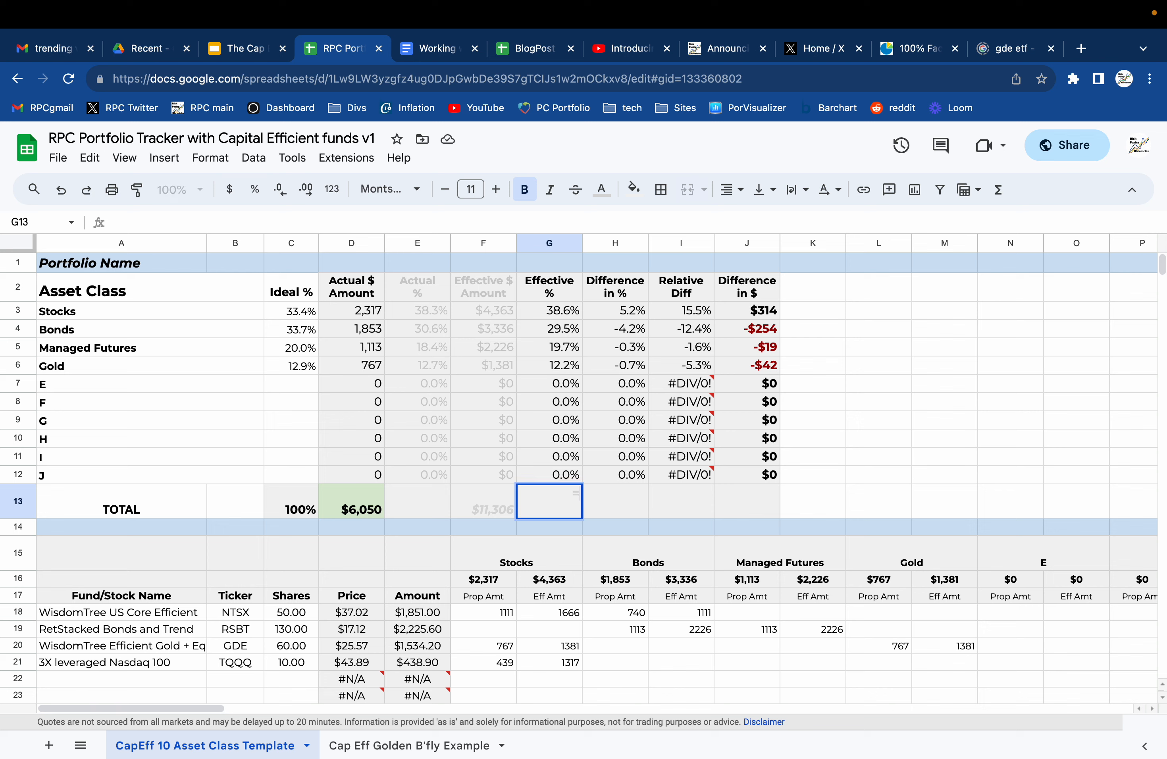
{"action": "left_click", "coordinate": [487, 504]}
{"action": "type", "text": "/"}
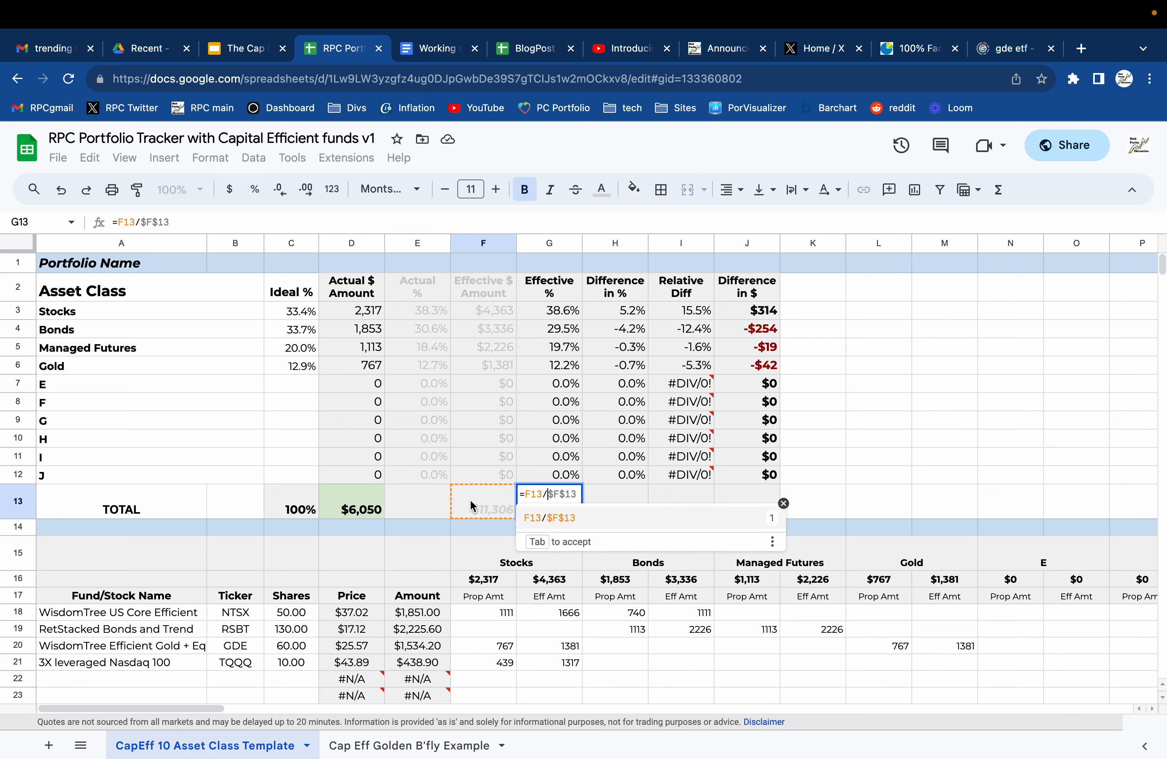
{"action": "left_click", "coordinate": [364, 504]}
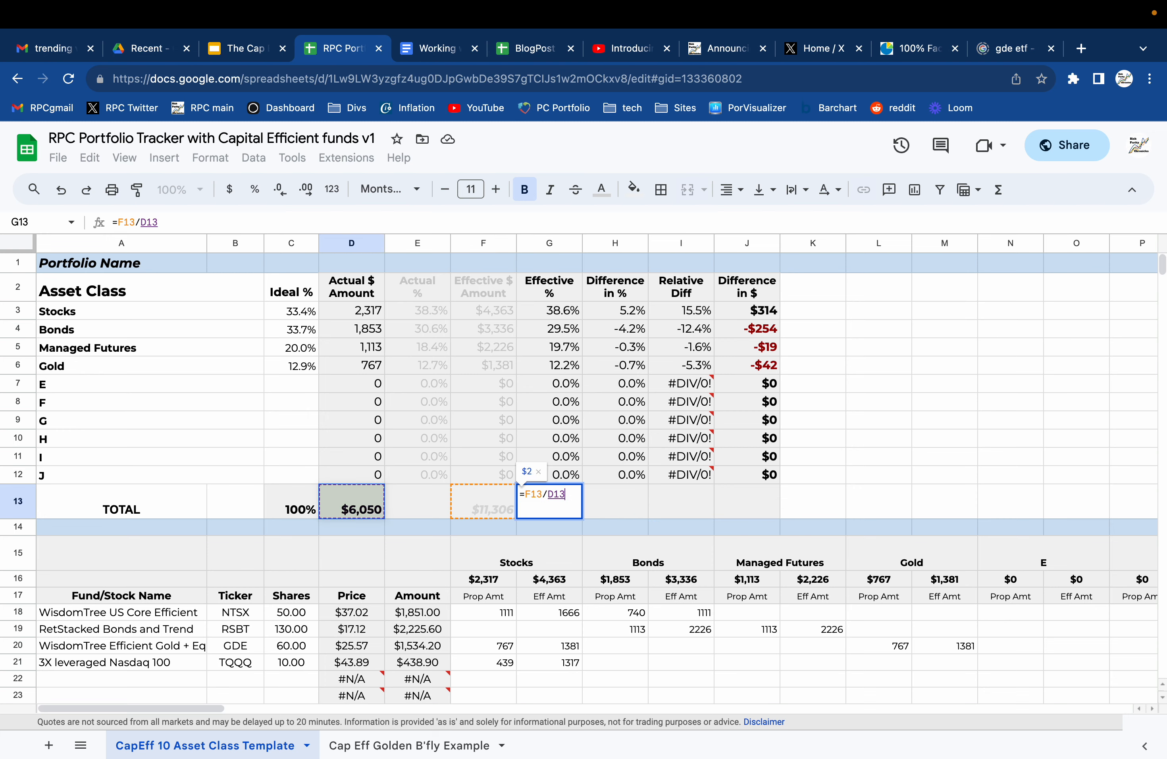
{"action": "key", "text": "Return"}
{"action": "left_click", "coordinate": [770, 518]}
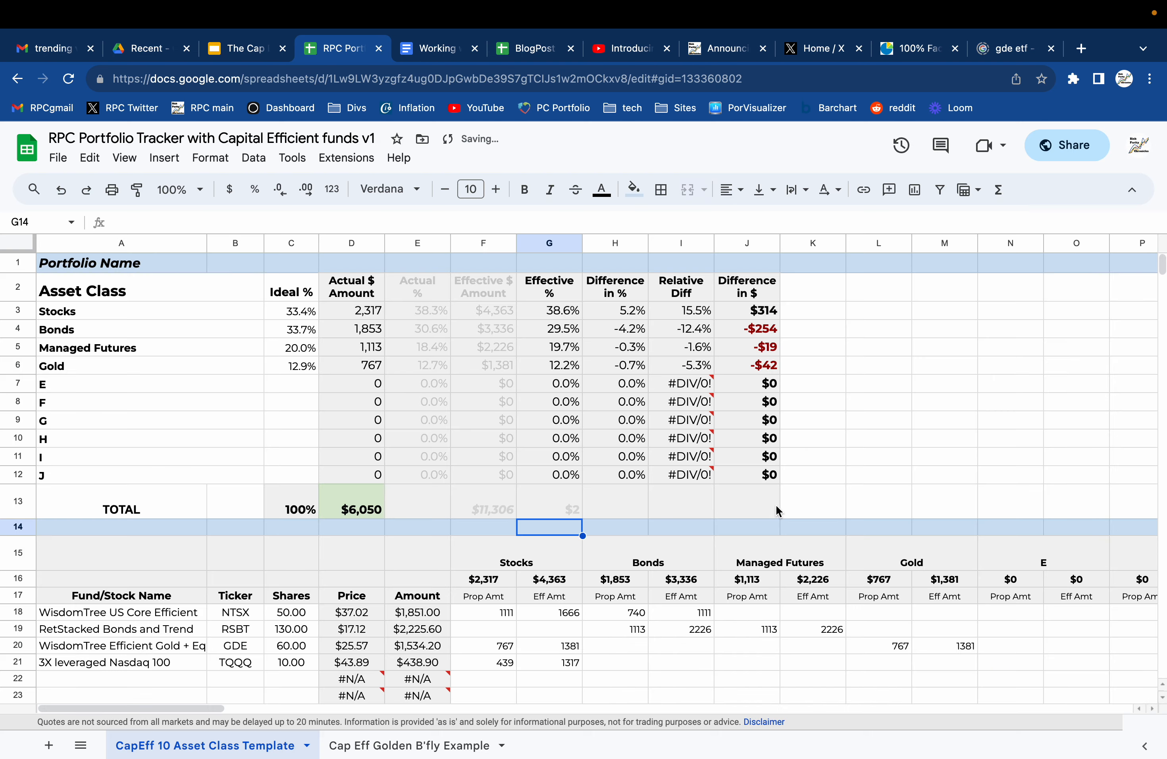
Format the total leverage in G13 as a percentage, accepting the edit to the protected range.
{"action": "left_click", "coordinate": [564, 505]}
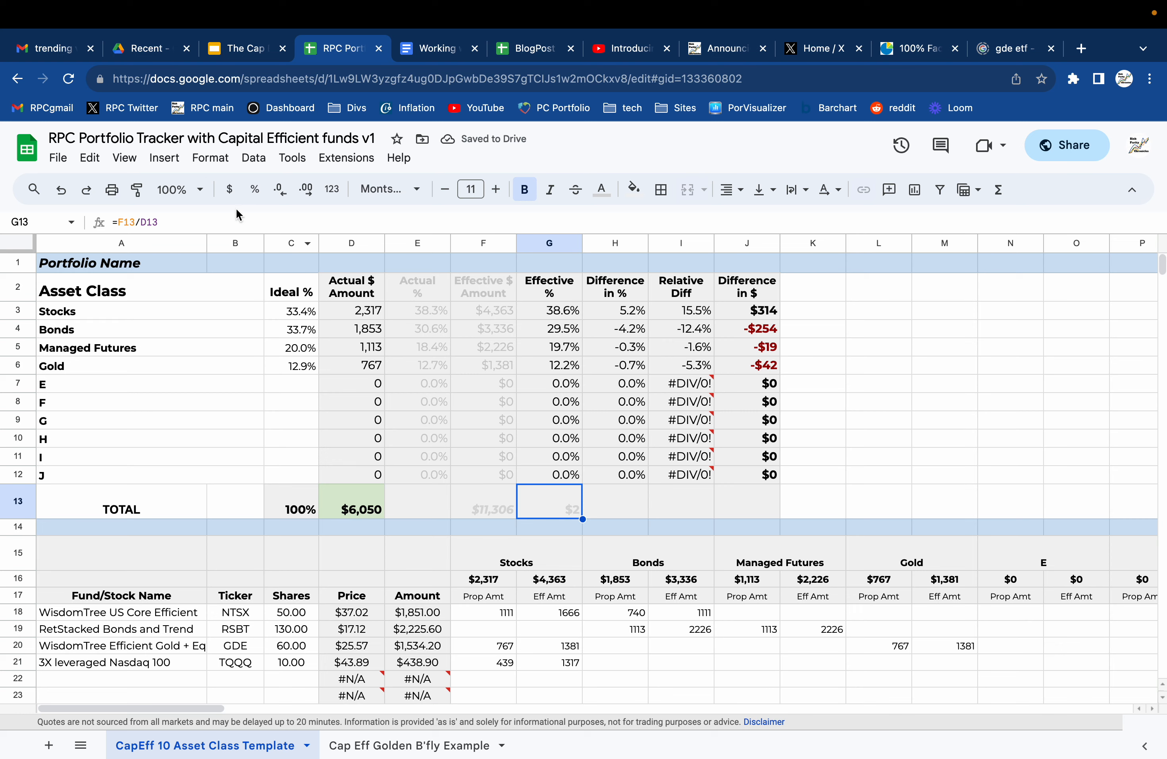
{"action": "left_click", "coordinate": [253, 197]}
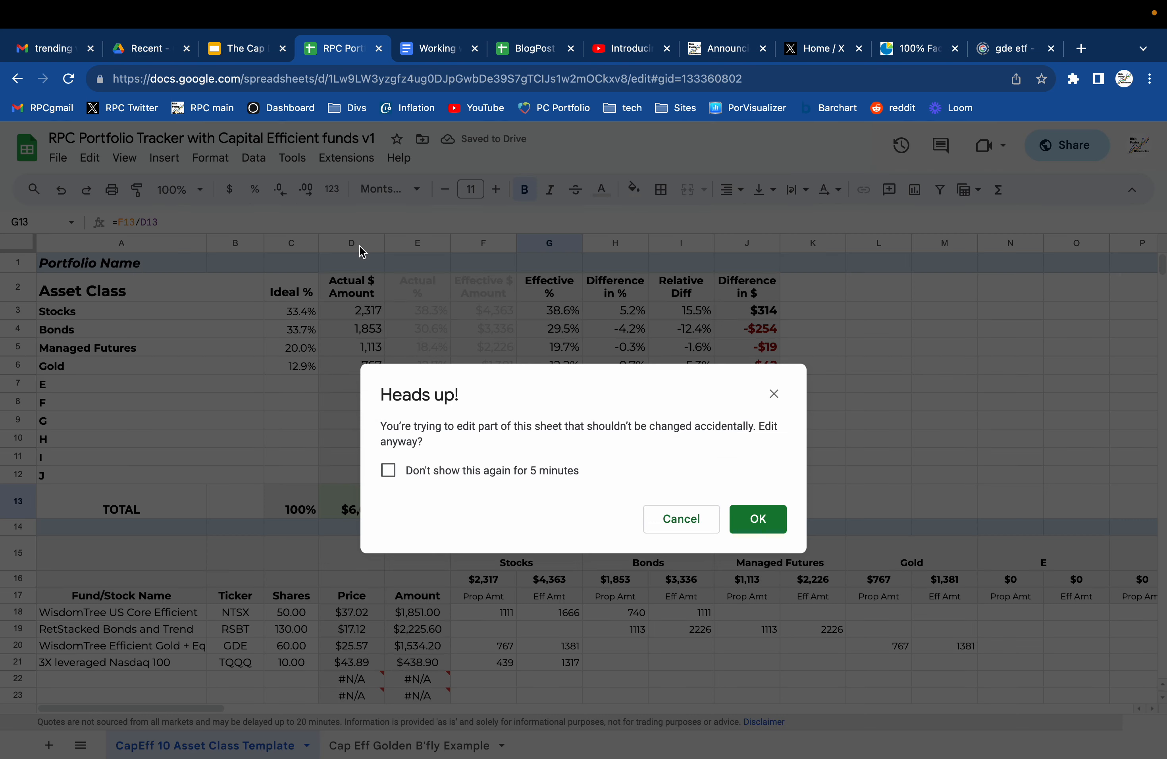
{"action": "left_click", "coordinate": [773, 520]}
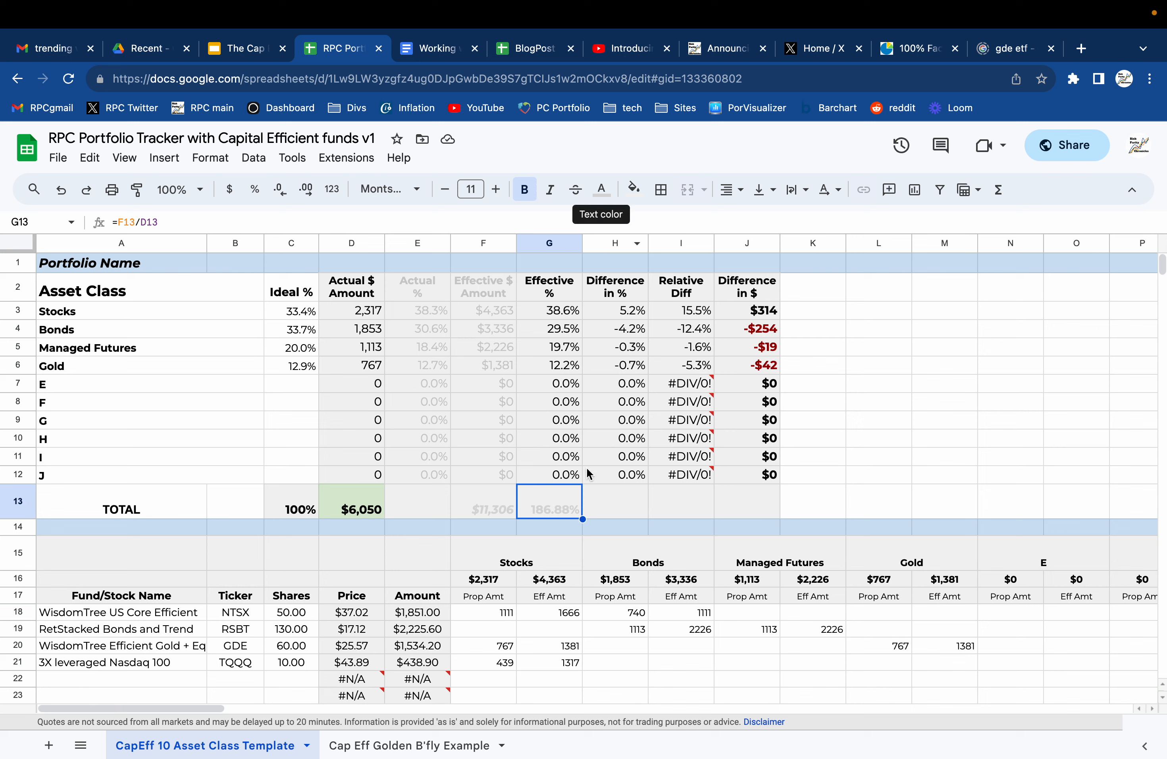
Set TQQQ's shares in C21 to 50.
{"action": "left_click", "coordinate": [273, 669]}
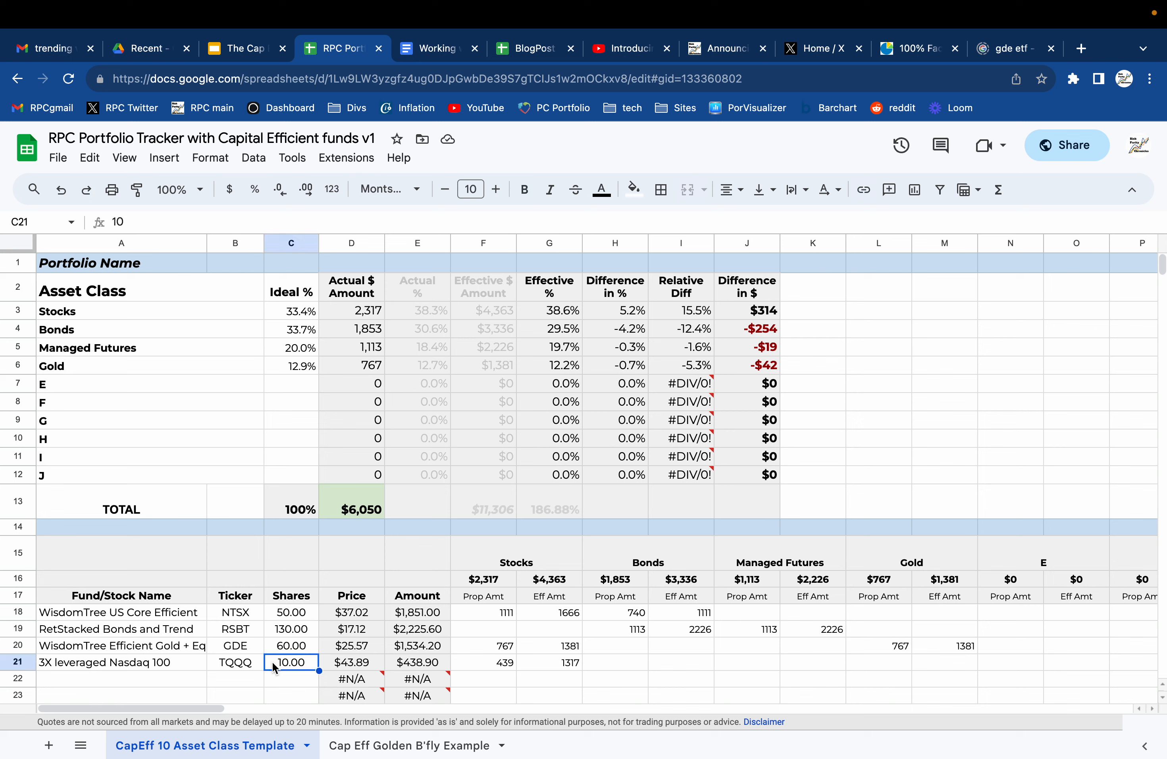
{"action": "type", "text": "50"}
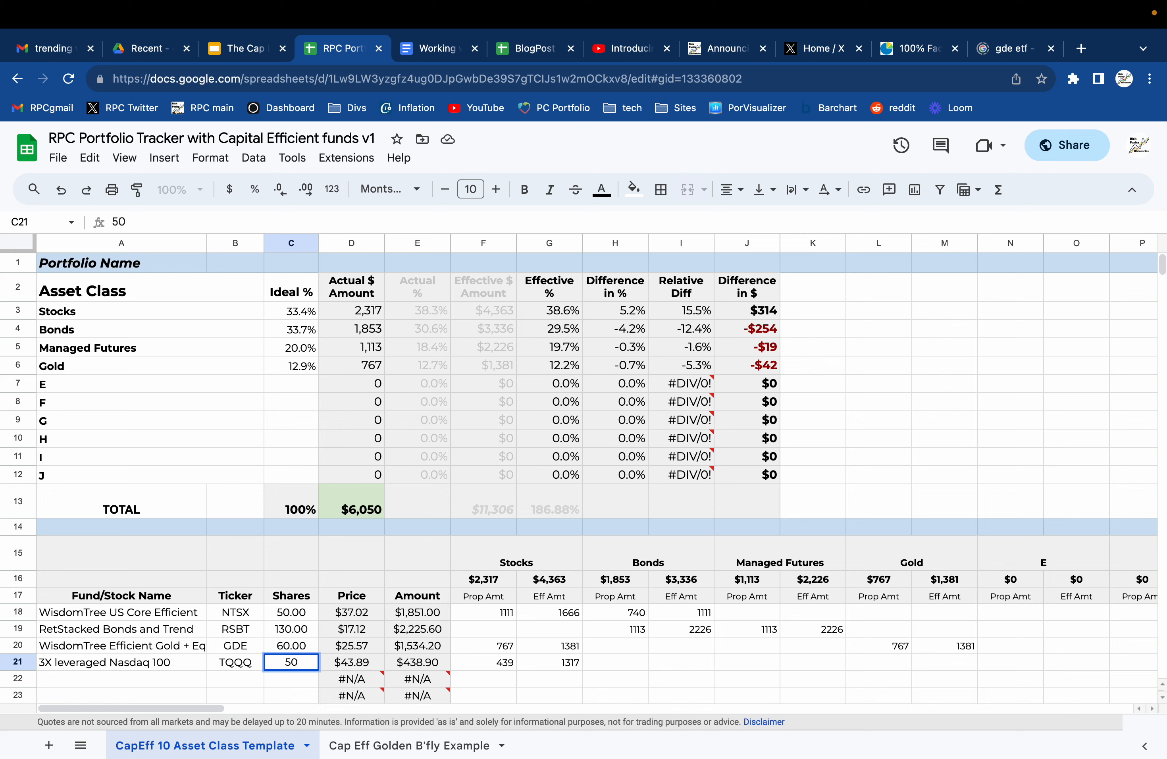
{"action": "key", "text": "Return"}
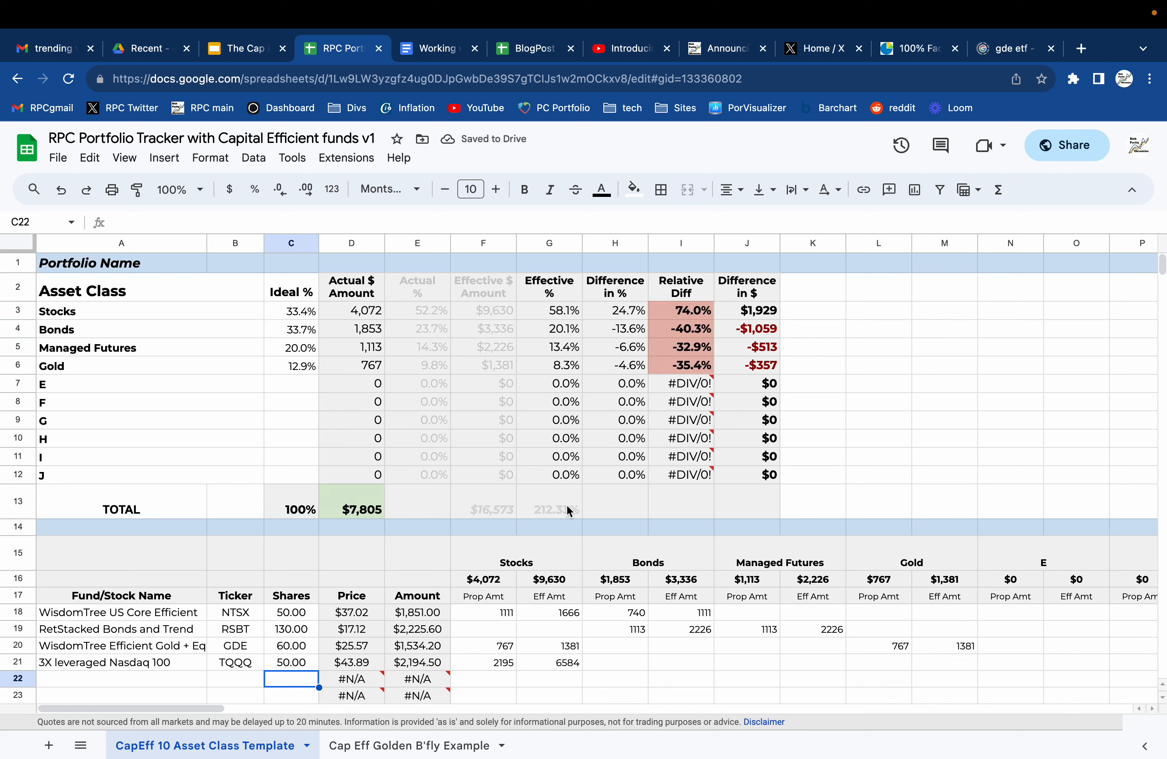
Delete the total leverage formula from G13, accepting the edit to the protected range.
{"action": "left_click", "coordinate": [545, 513]}
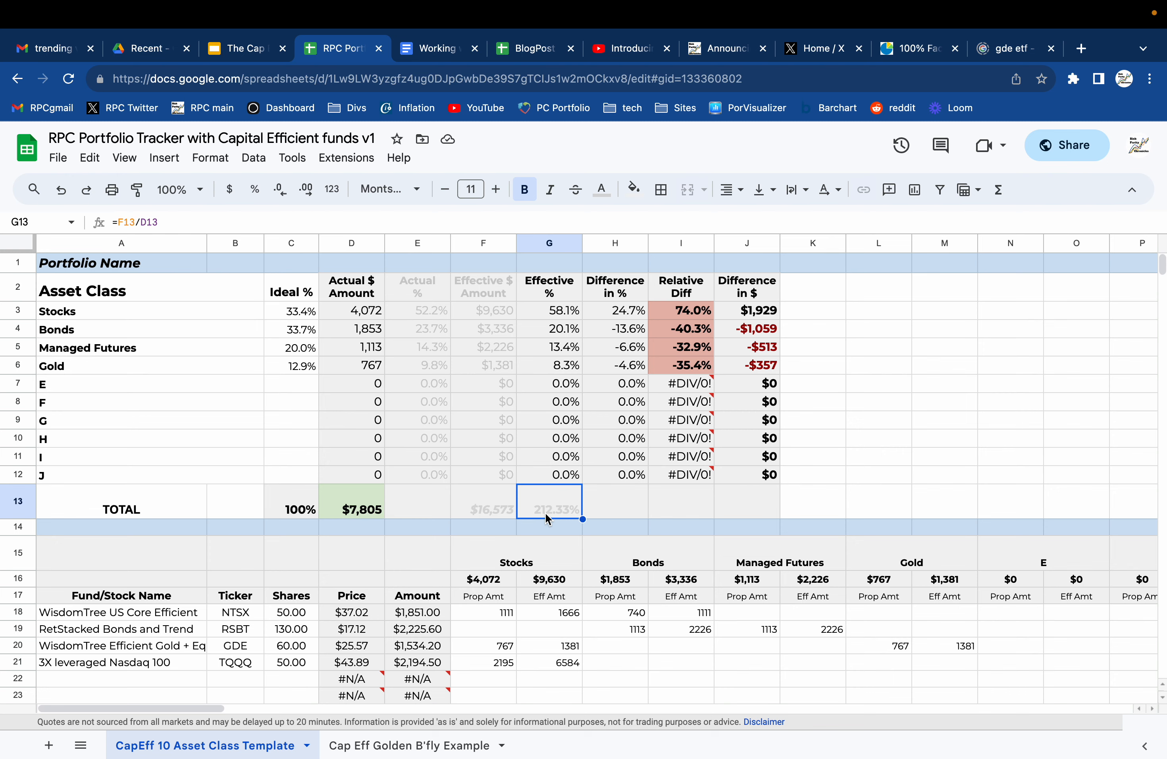
{"action": "double_click", "coordinate": [544, 512]}
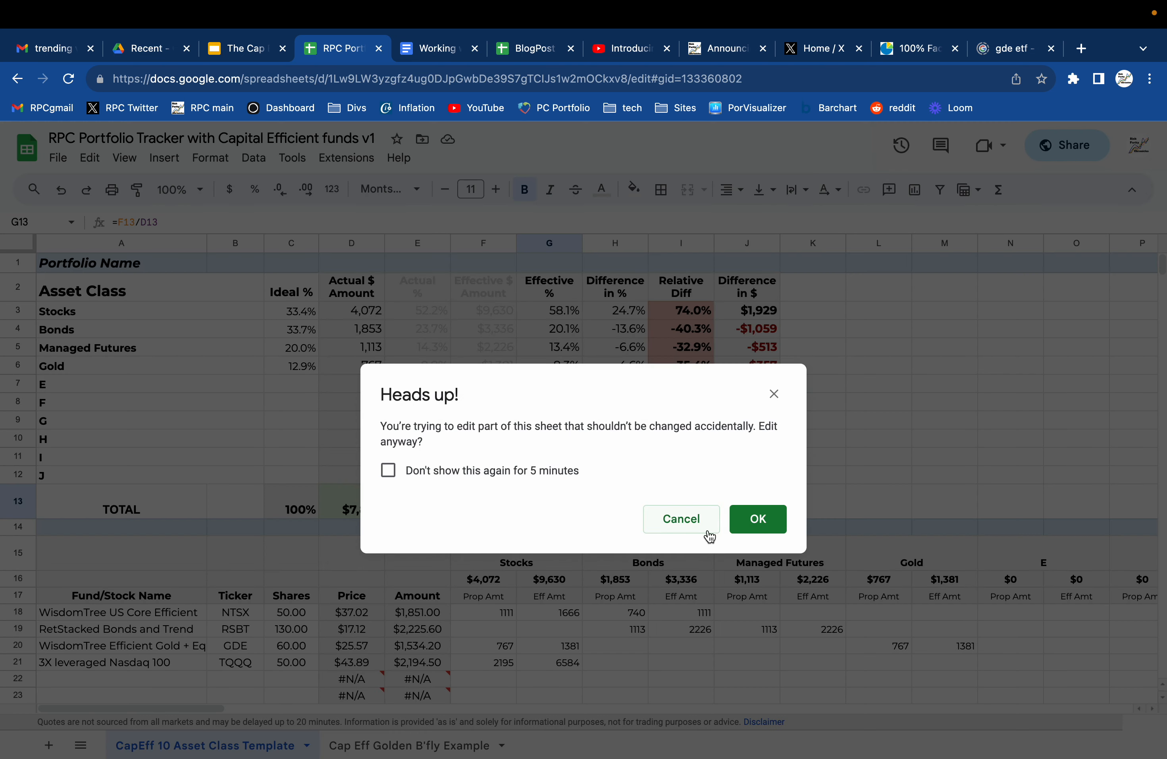
{"action": "left_click", "coordinate": [751, 522]}
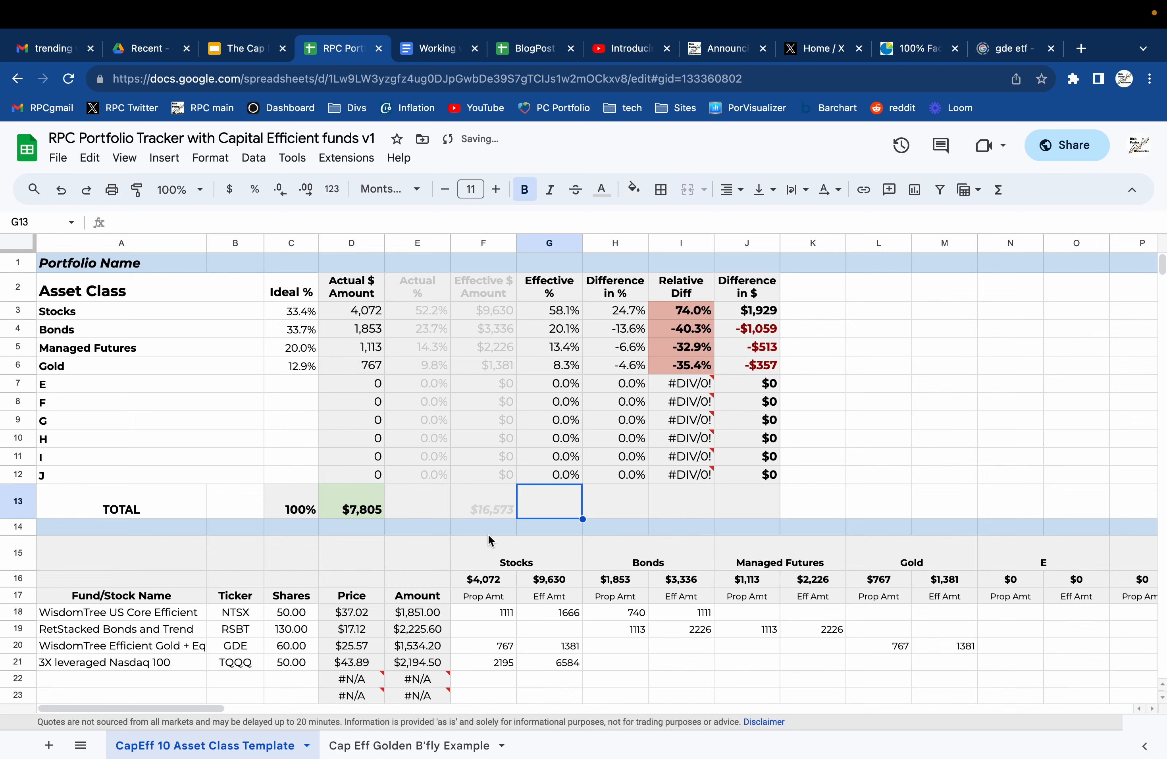
Show the presentation's finished-example slide 17 and open the Cap Eff Golden B'fly Example sheet in the tracker spreadsheet.
{"action": "left_click", "coordinate": [253, 49]}
{"action": "left_click", "coordinate": [114, 680]}
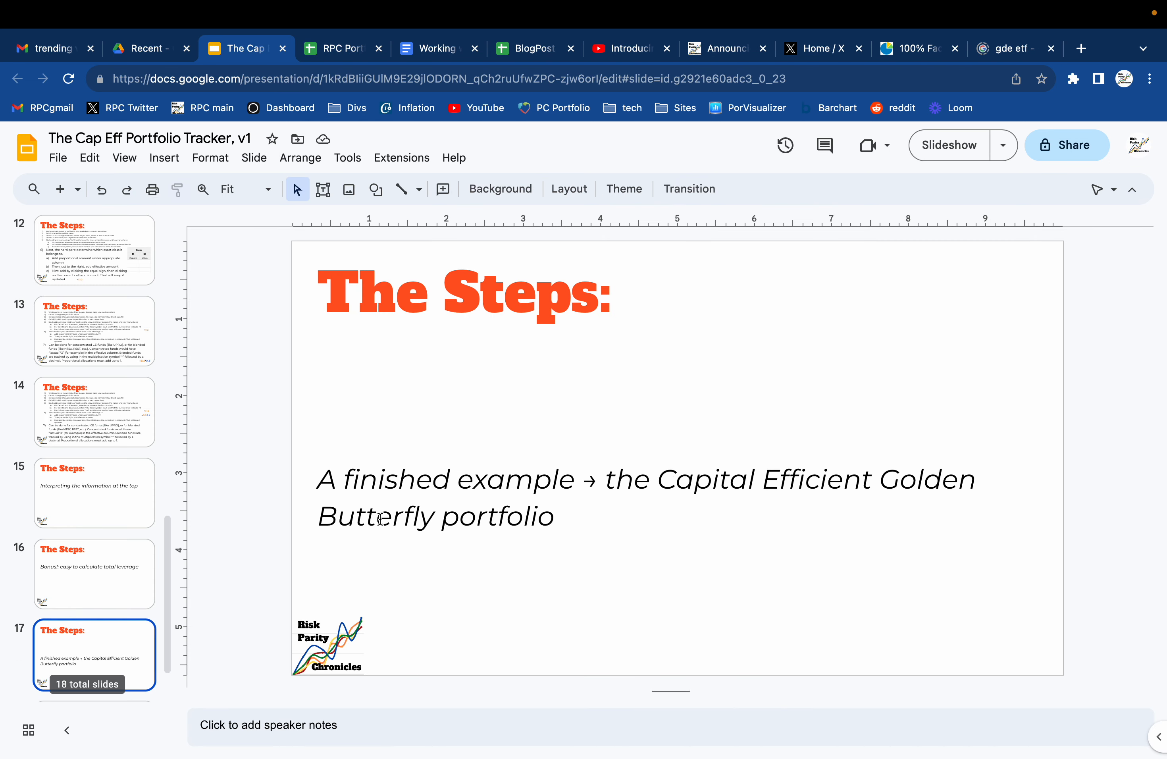
{"action": "left_click", "coordinate": [340, 49]}
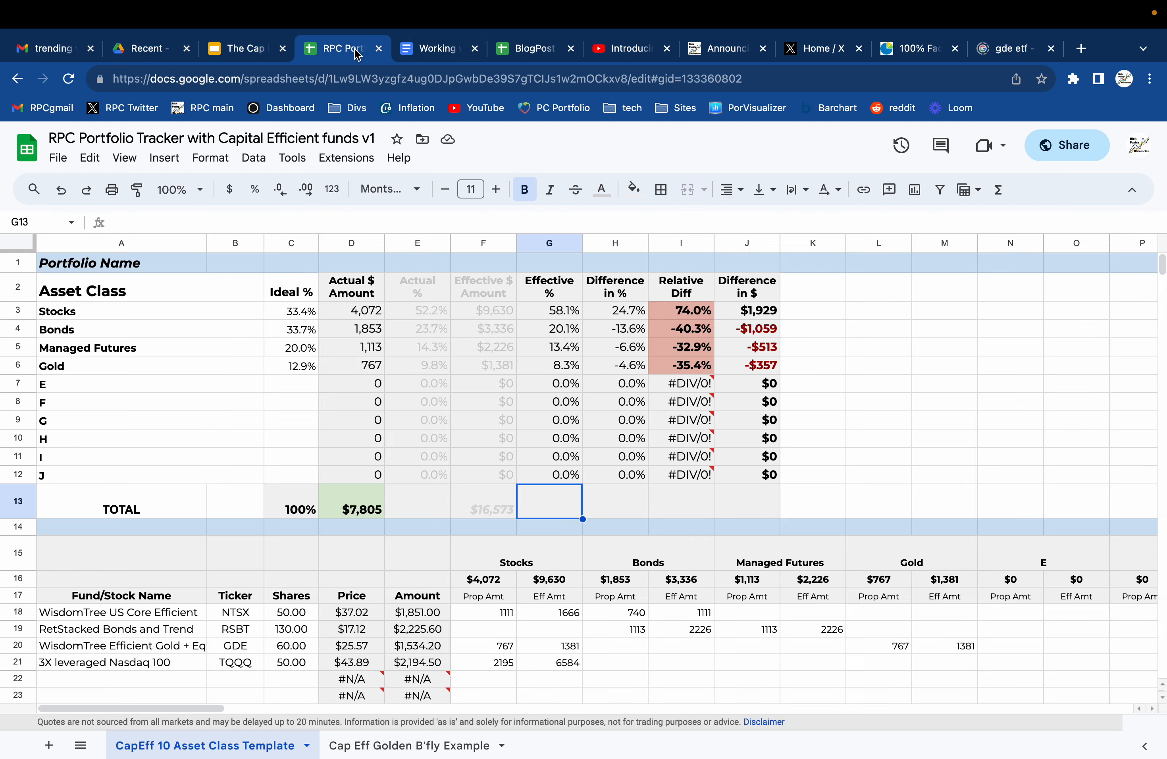
{"action": "left_click", "coordinate": [413, 745]}
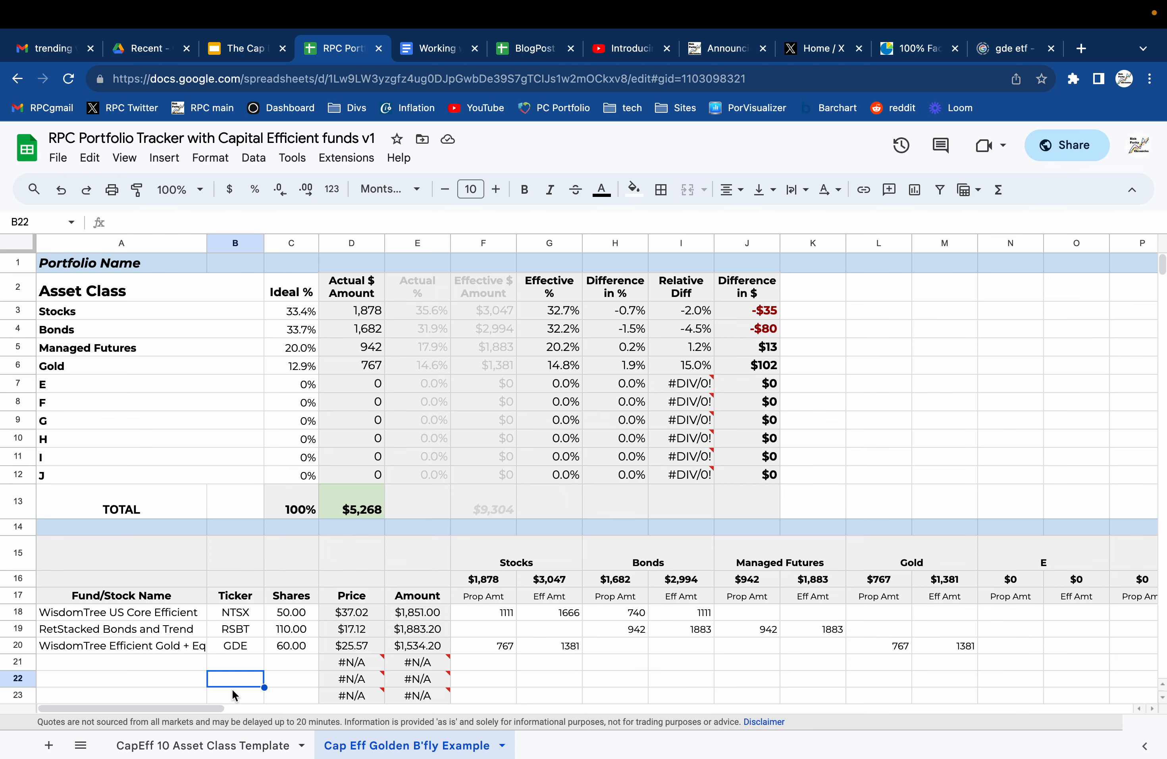
Switch to the presentation and show the closing contact slide 18.
{"action": "left_click", "coordinate": [242, 50]}
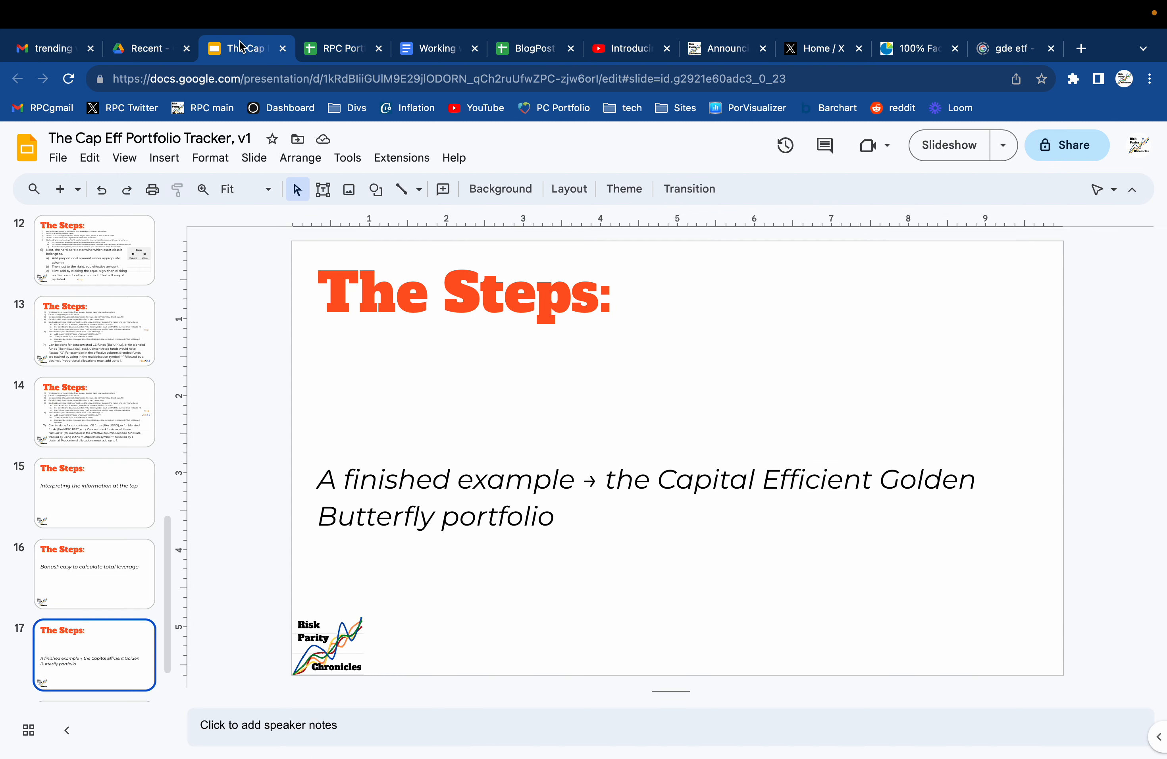
{"action": "scroll", "coordinate": [135, 560], "scroll_direction": "down", "scroll_amount": 2}
{"action": "left_click", "coordinate": [111, 640]}
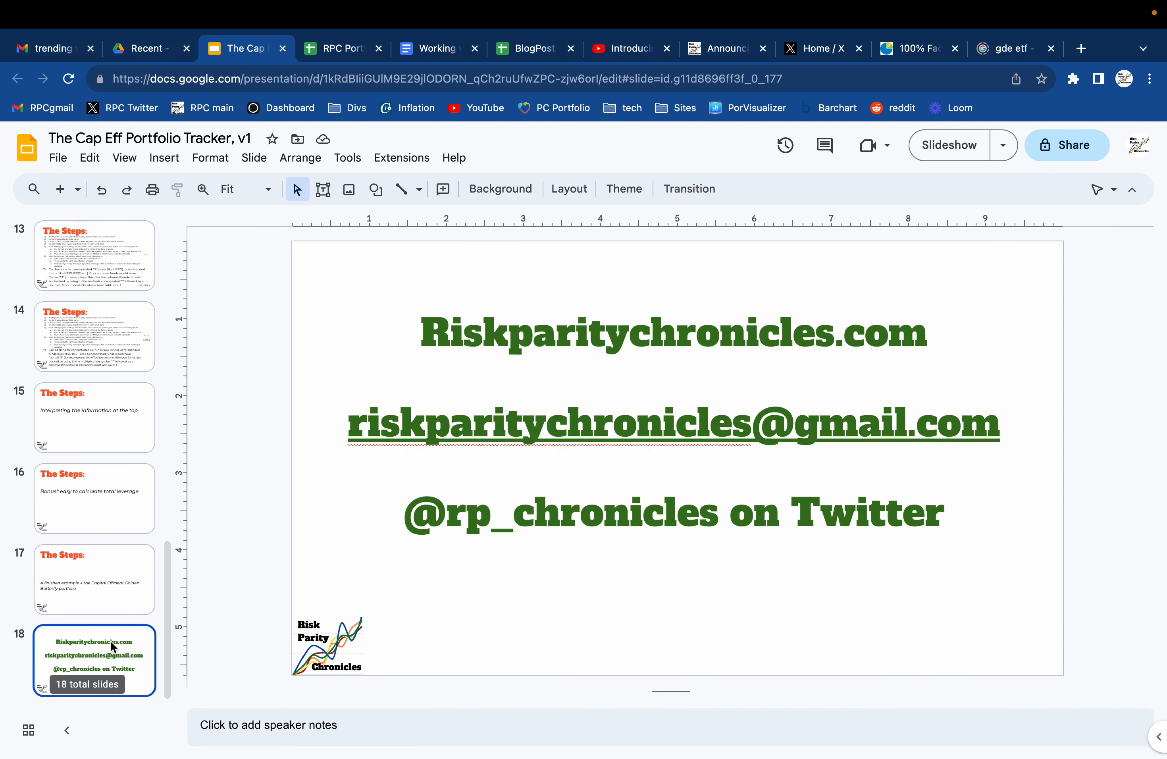